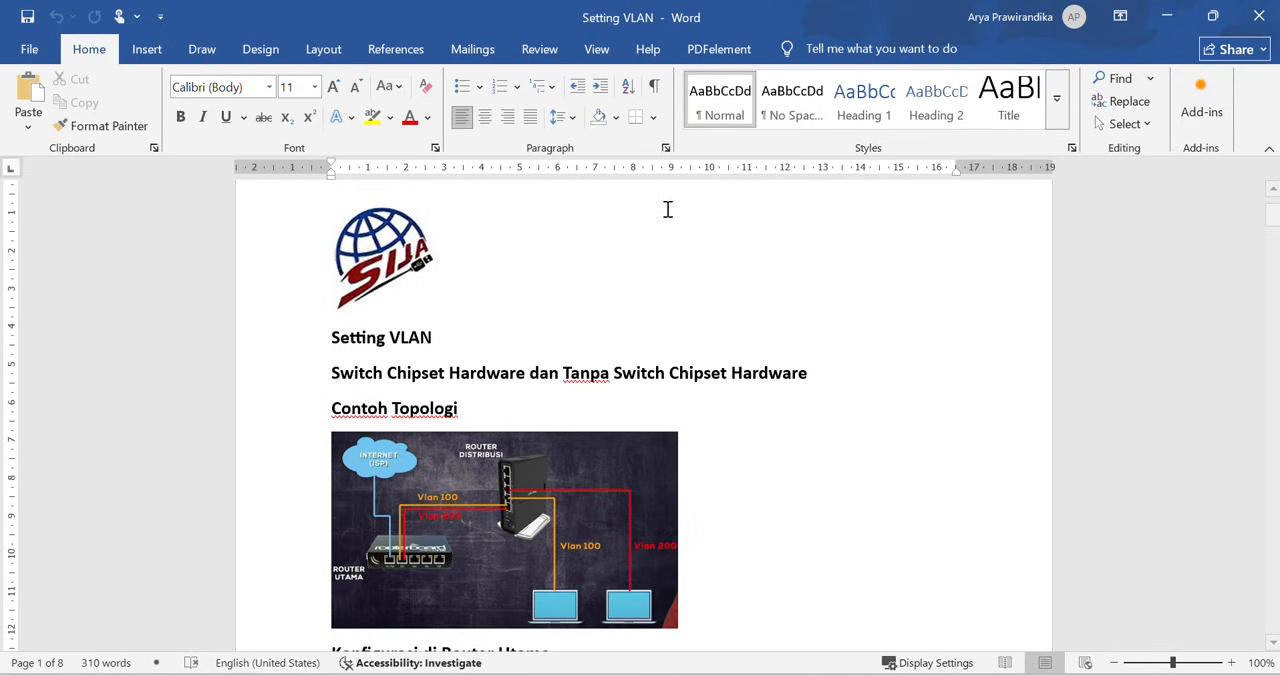
# - Enlarge the Setting VLAN document to 130% and examine the example topology with VLAN 100 and VLAN 200
pyautogui.click(1231, 663)
pyautogui.click(1231, 663)
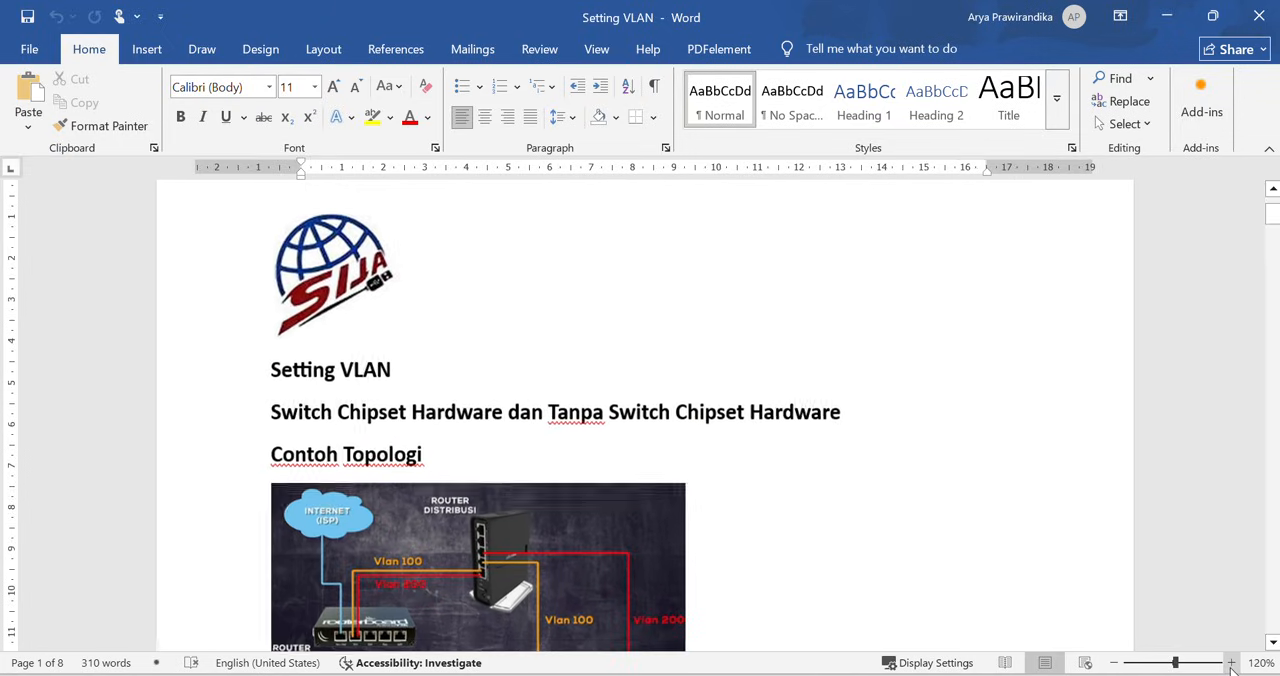
pyautogui.click(1231, 663)
pyautogui.scroll(-4, 721, 394)
pyautogui.scroll(4, 721, 394)
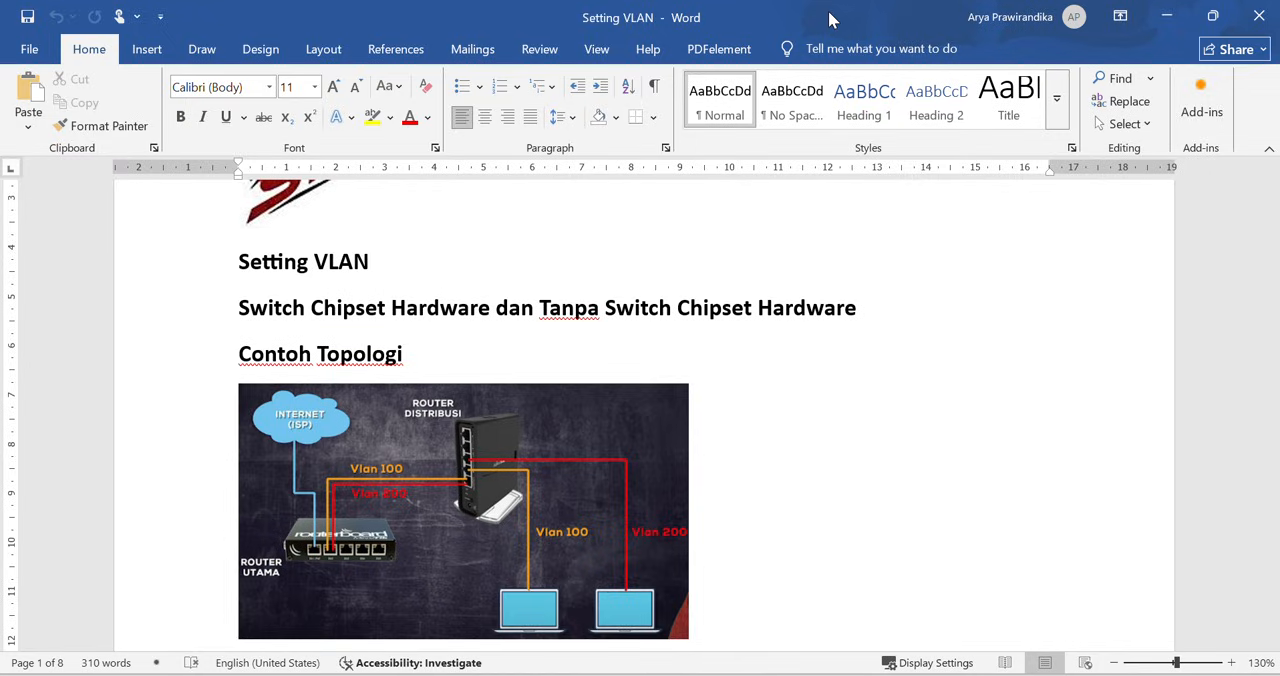
# - Switch to WinBox and check the main router's system identity
pyautogui.moveTo(828, 22); pyautogui.dragTo(1279, 60)
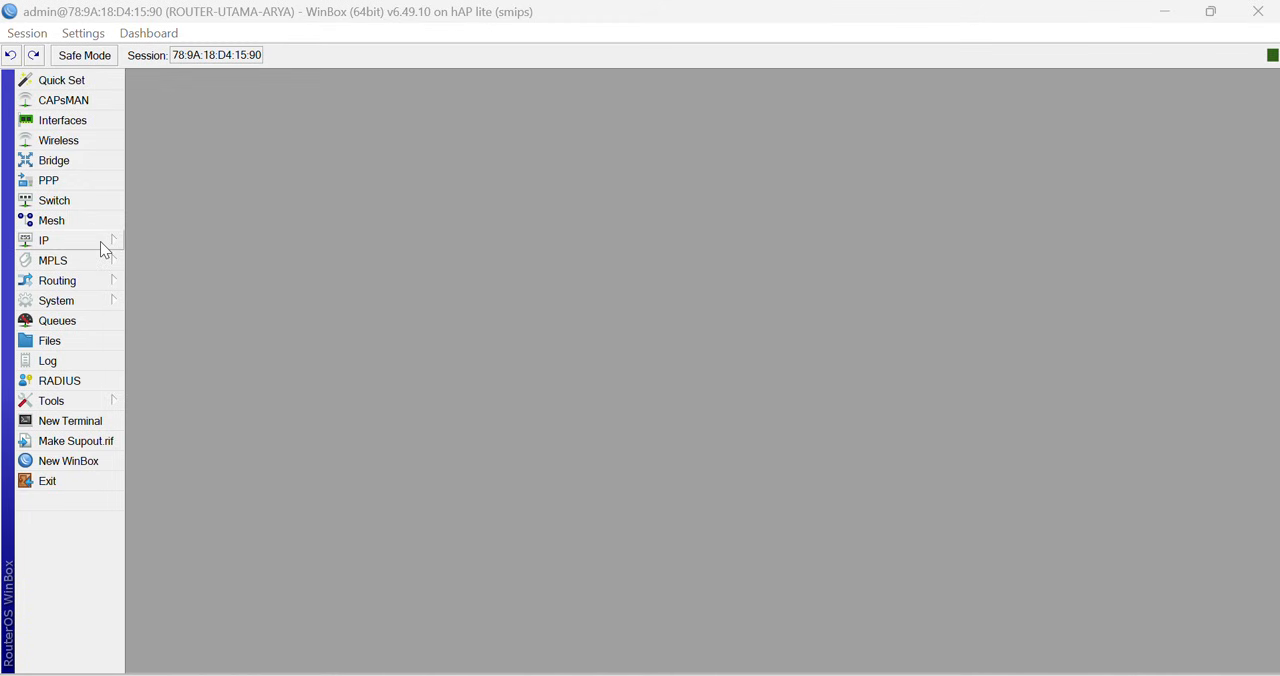
pyautogui.click(95, 300)
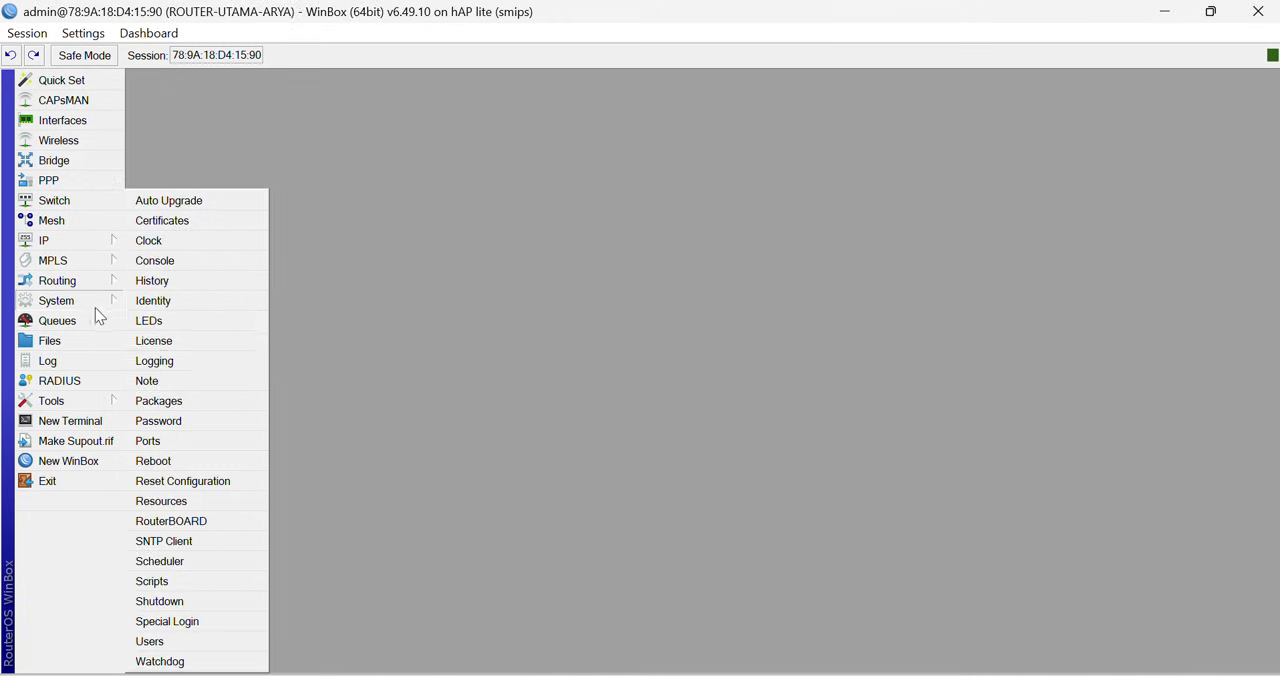
pyautogui.click(178, 302)
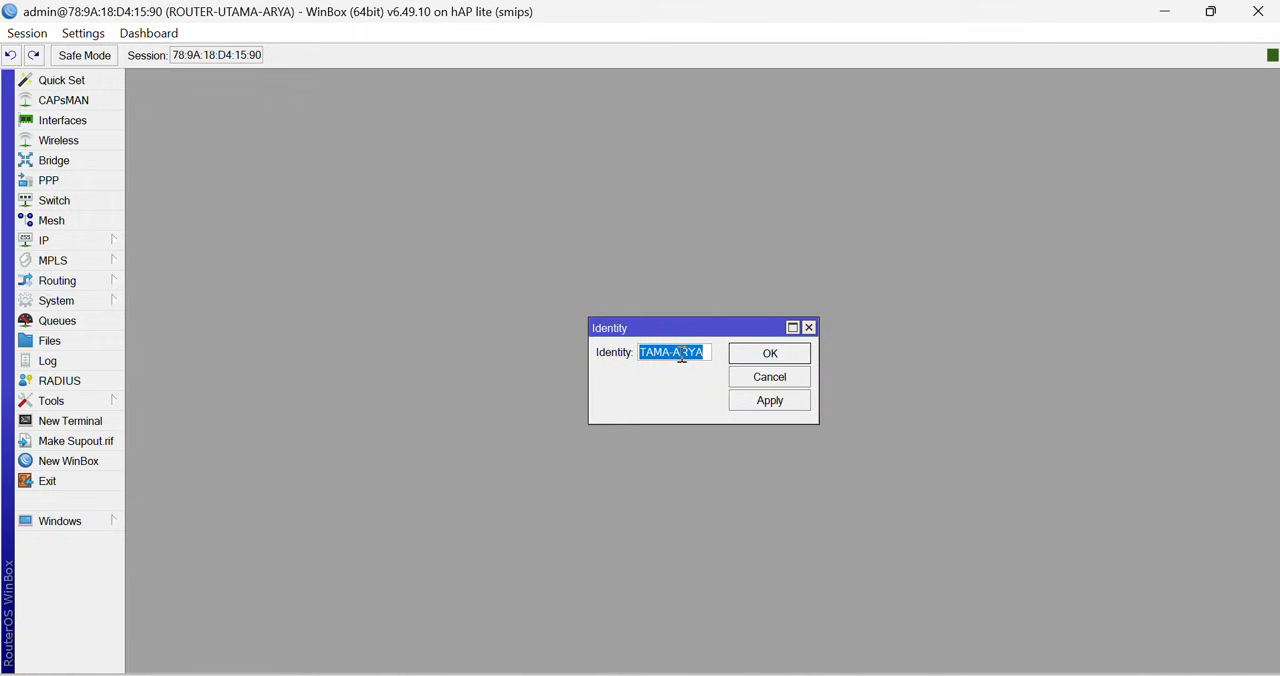
pyautogui.click(809, 328)
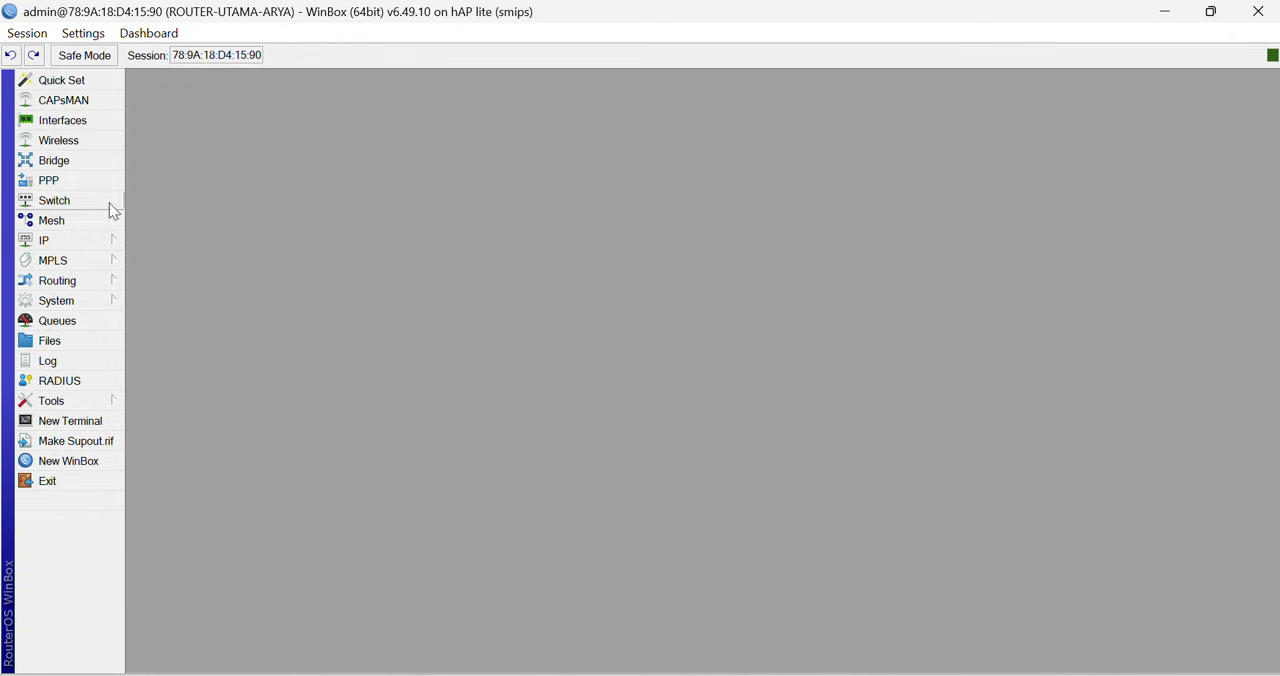
# - Display the router's interface list at full size and review the Ethernet ports from ether1-to-Internet through ether4
pyautogui.click(86, 121)
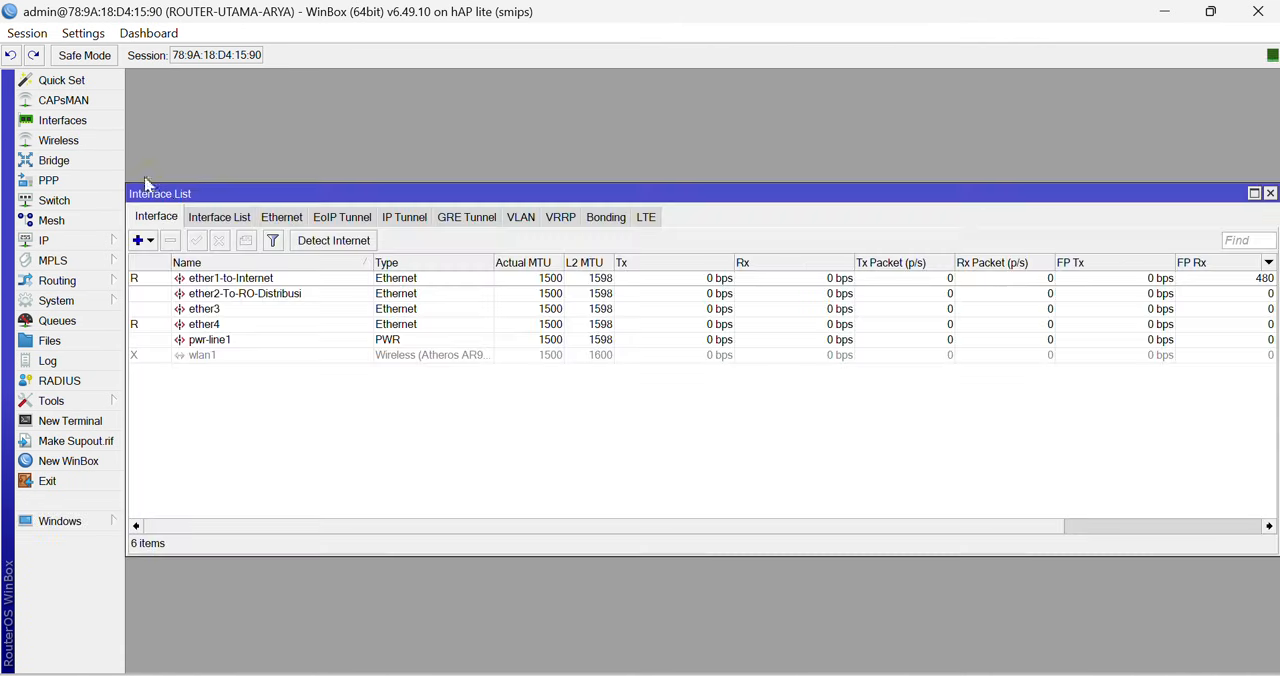
pyautogui.doubleClick(323, 197)
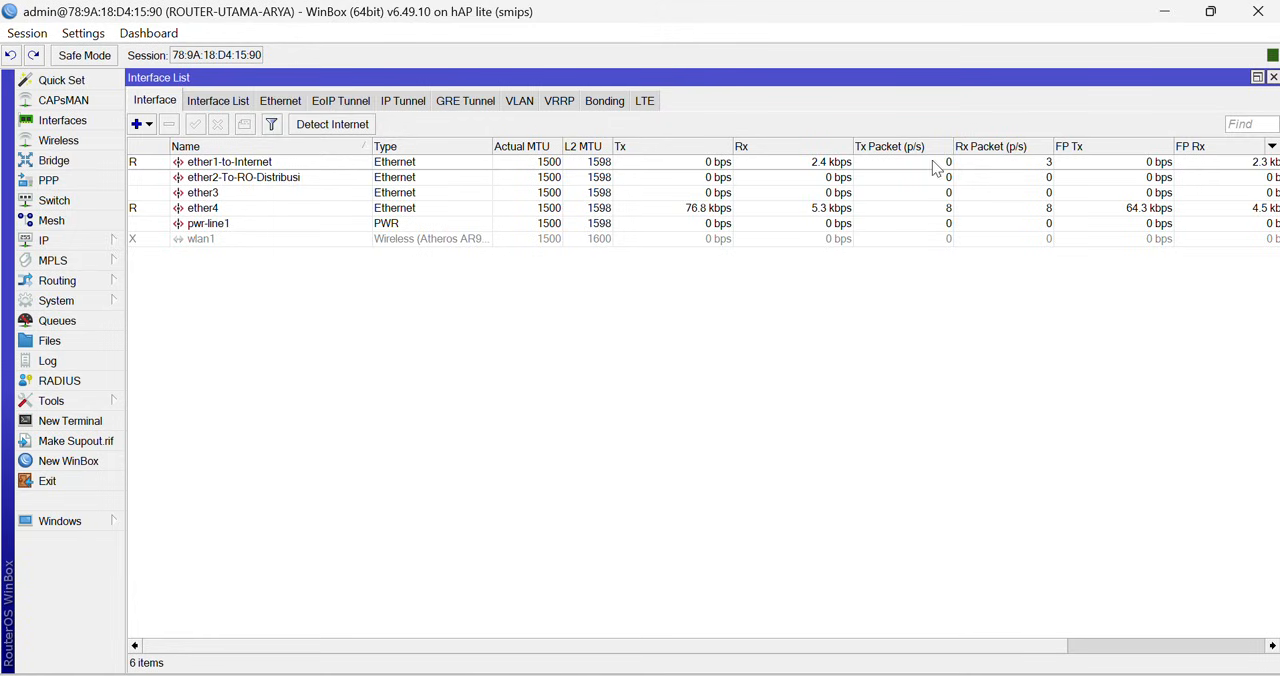
pyautogui.click(245, 163)
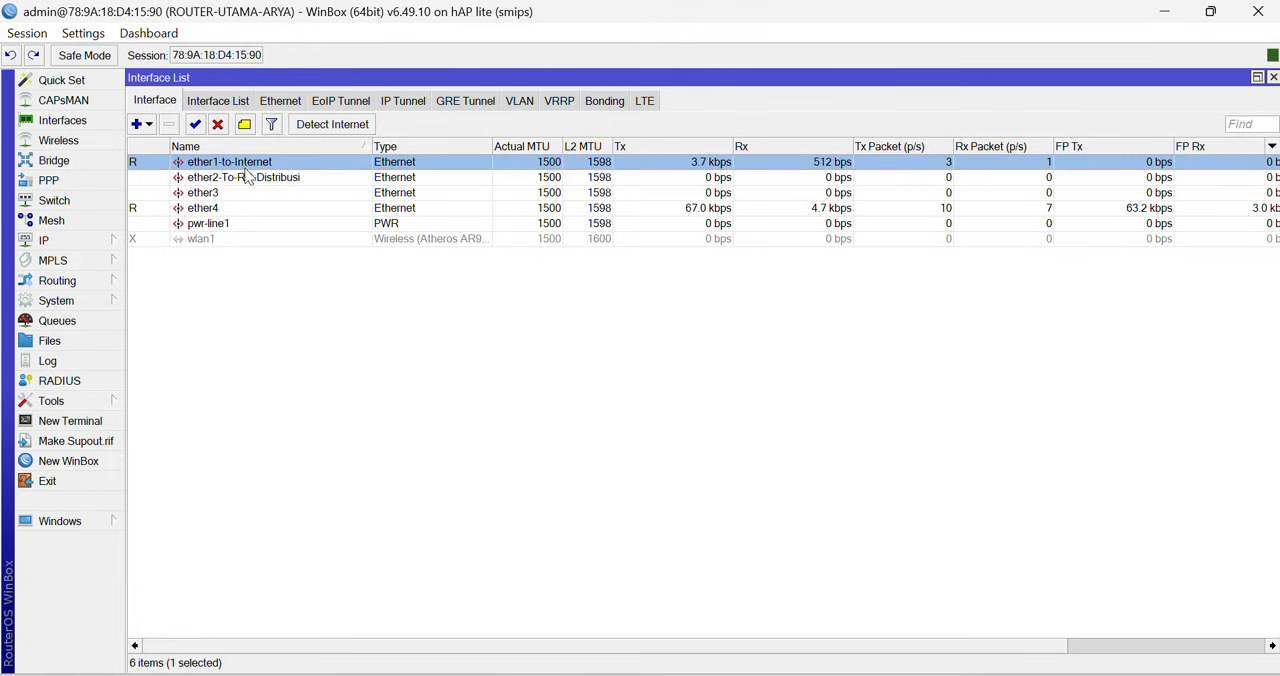
pyautogui.click(277, 180)
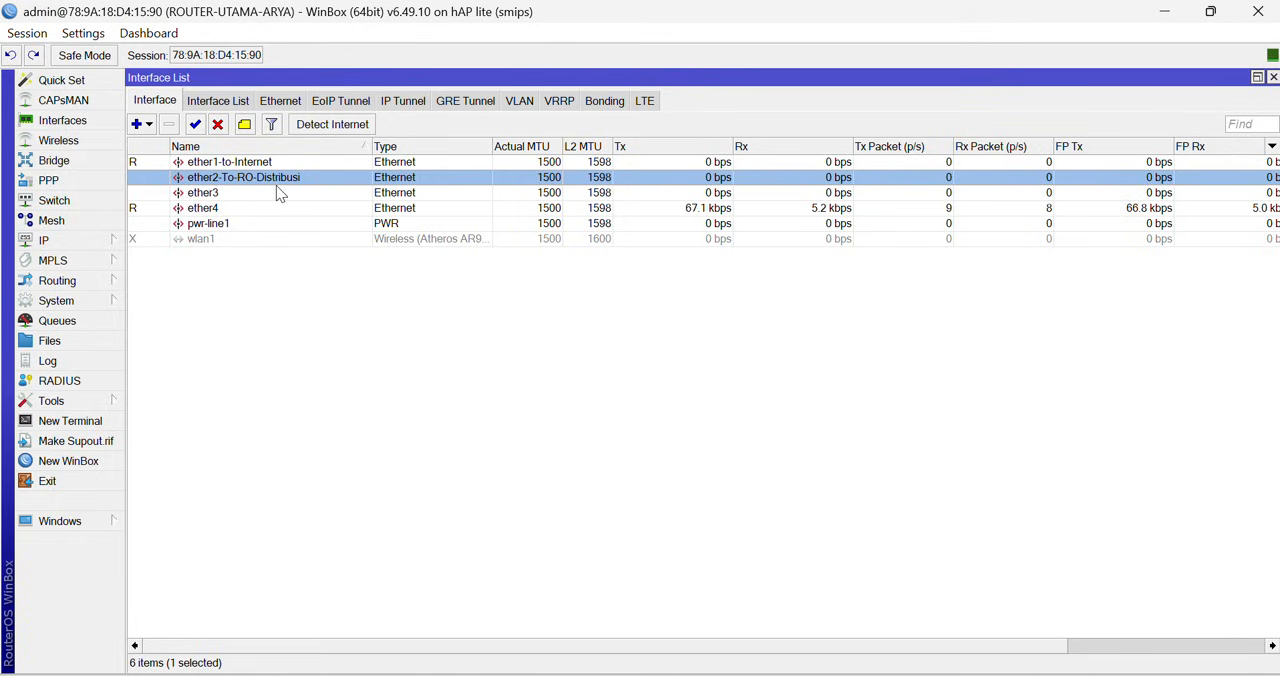
pyautogui.click(237, 194)
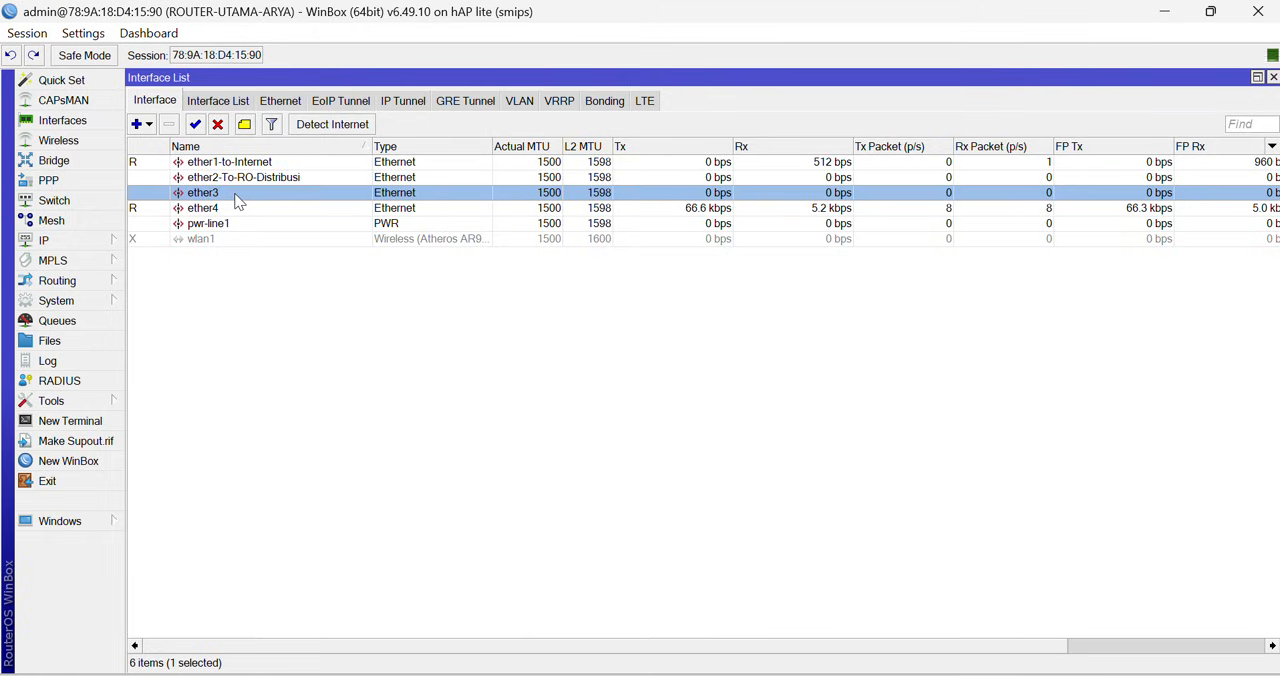
pyautogui.click(221, 210)
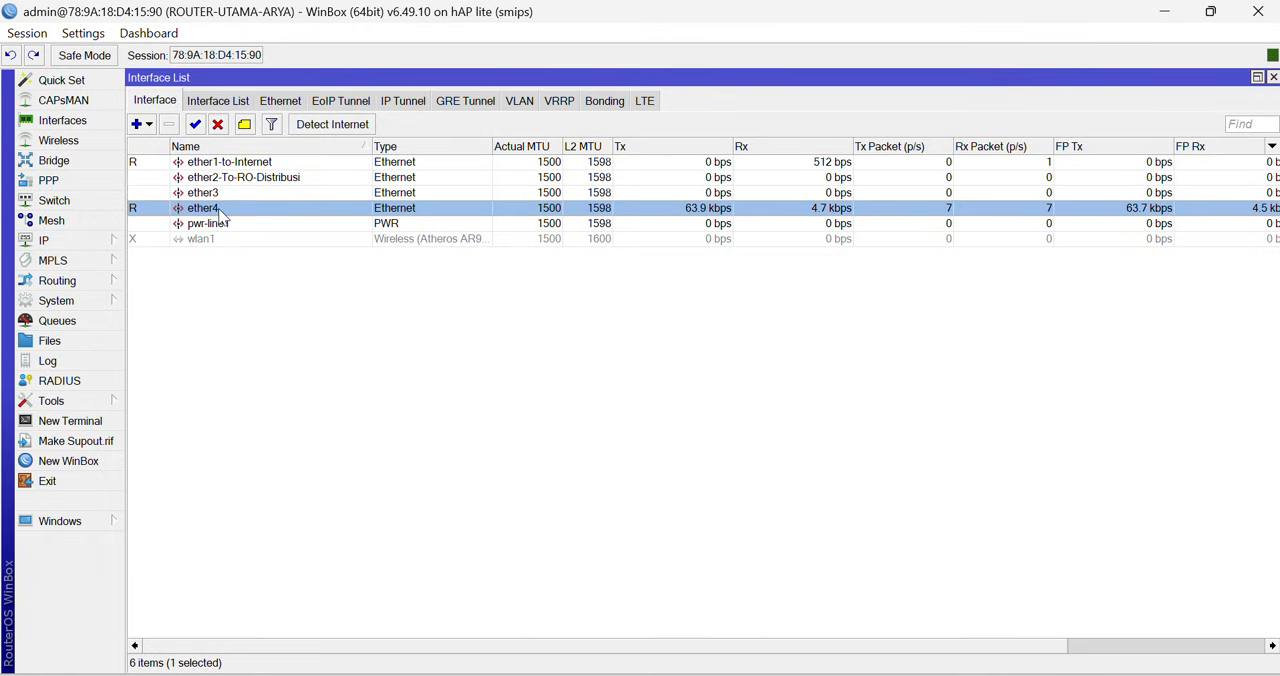
pyautogui.doubleClick(221, 212)
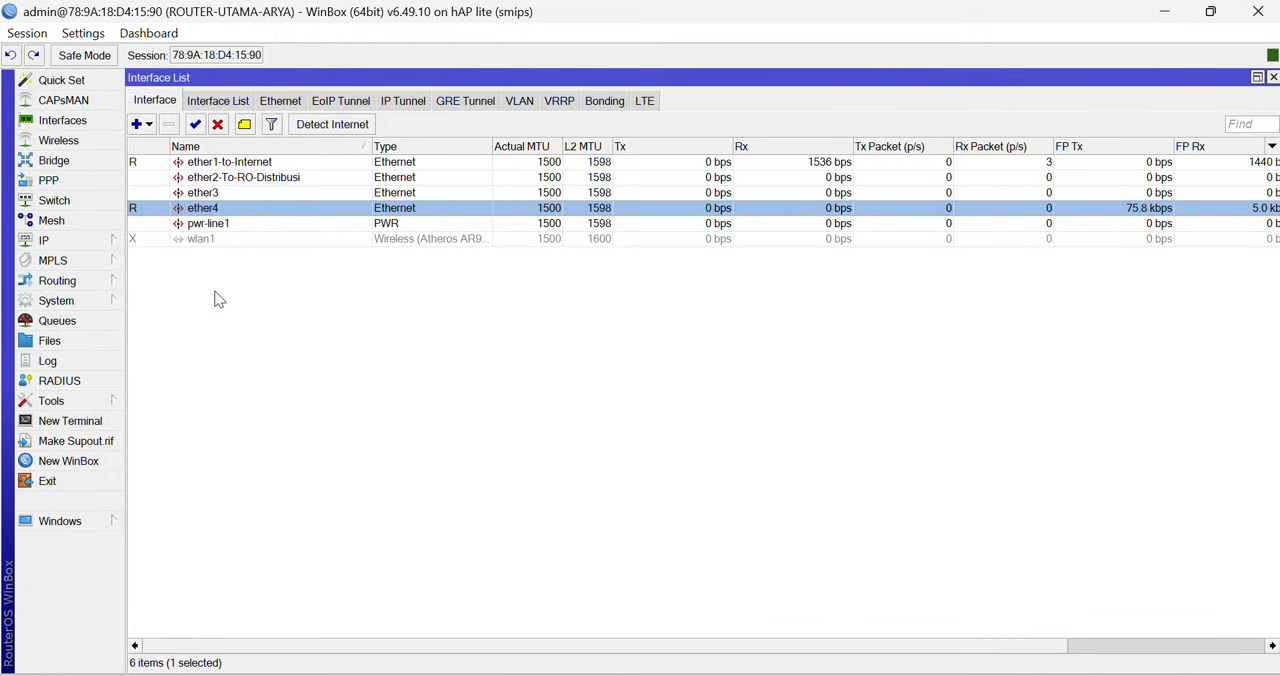
# - Check the DHCP client on ether1-to-Internet, widening the IP Address column to read the full address
pyautogui.click(105, 243)
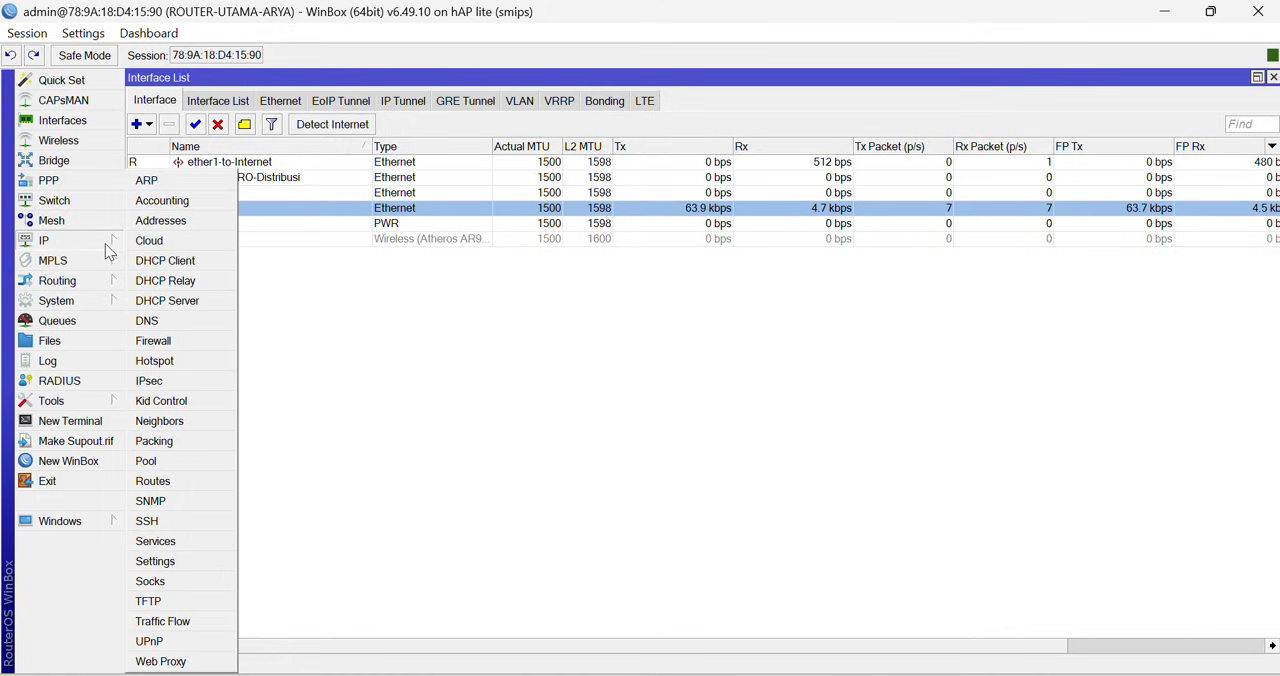
pyautogui.click(180, 262)
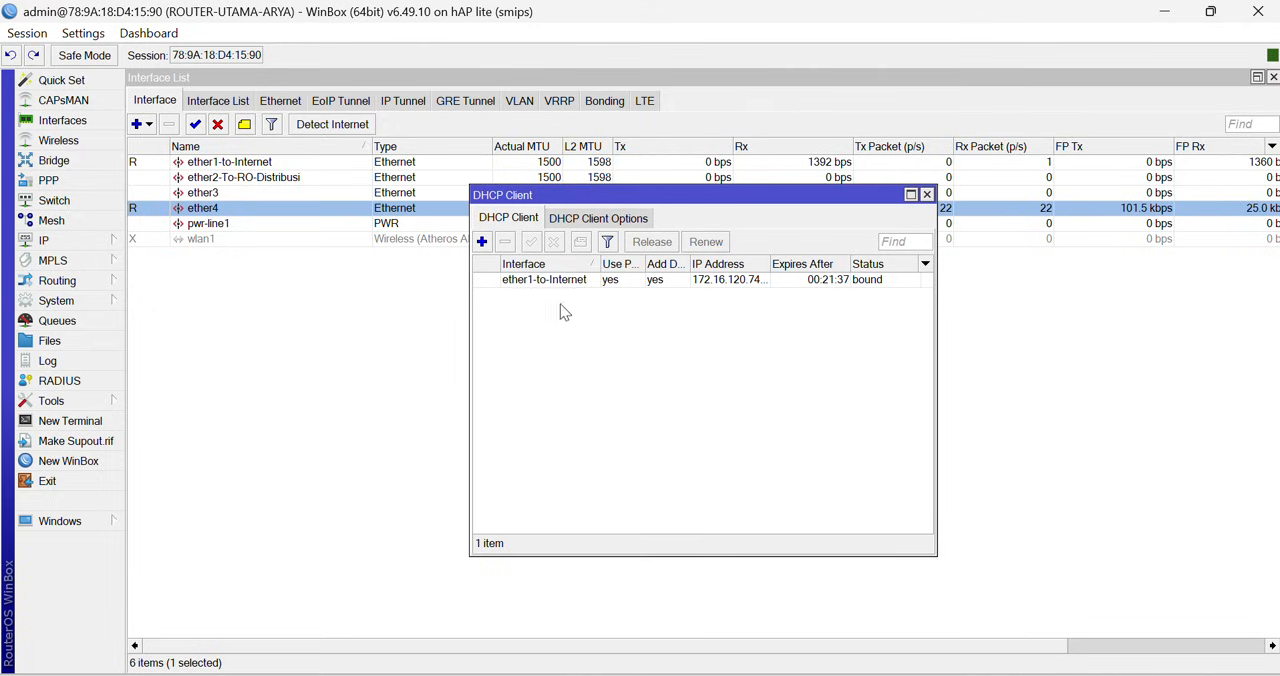
pyautogui.moveTo(769, 263); pyautogui.dragTo(825, 260)
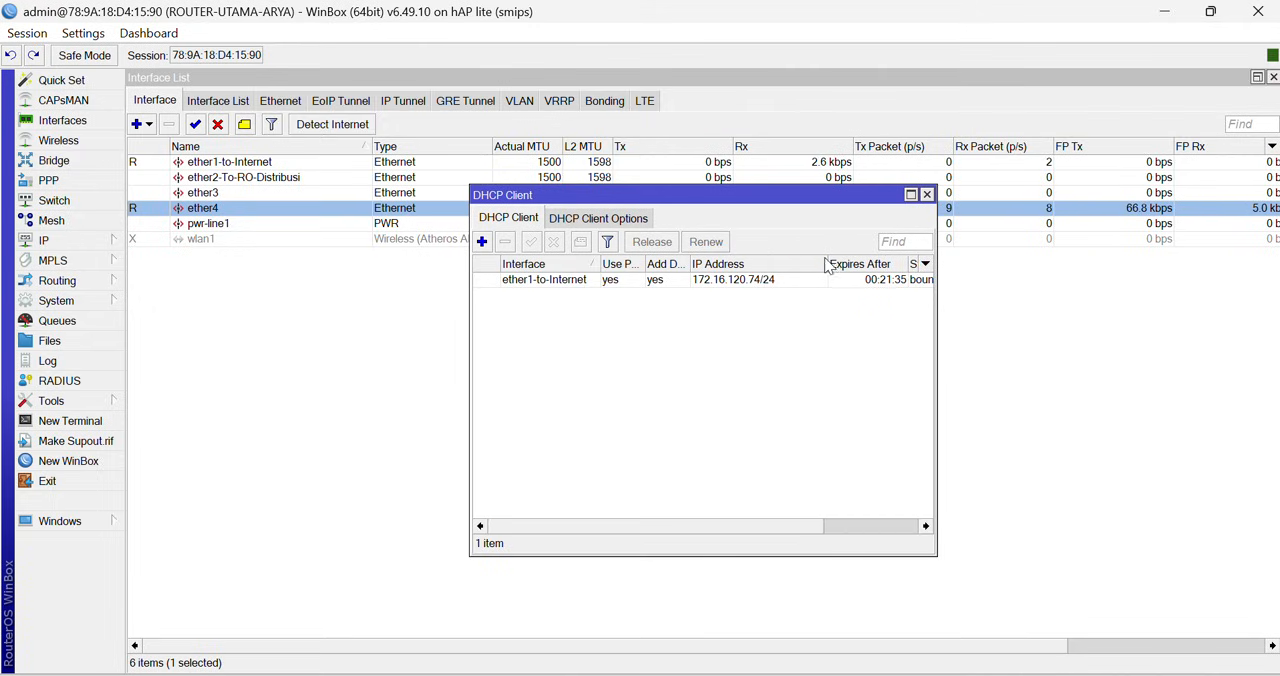
pyautogui.click(712, 283)
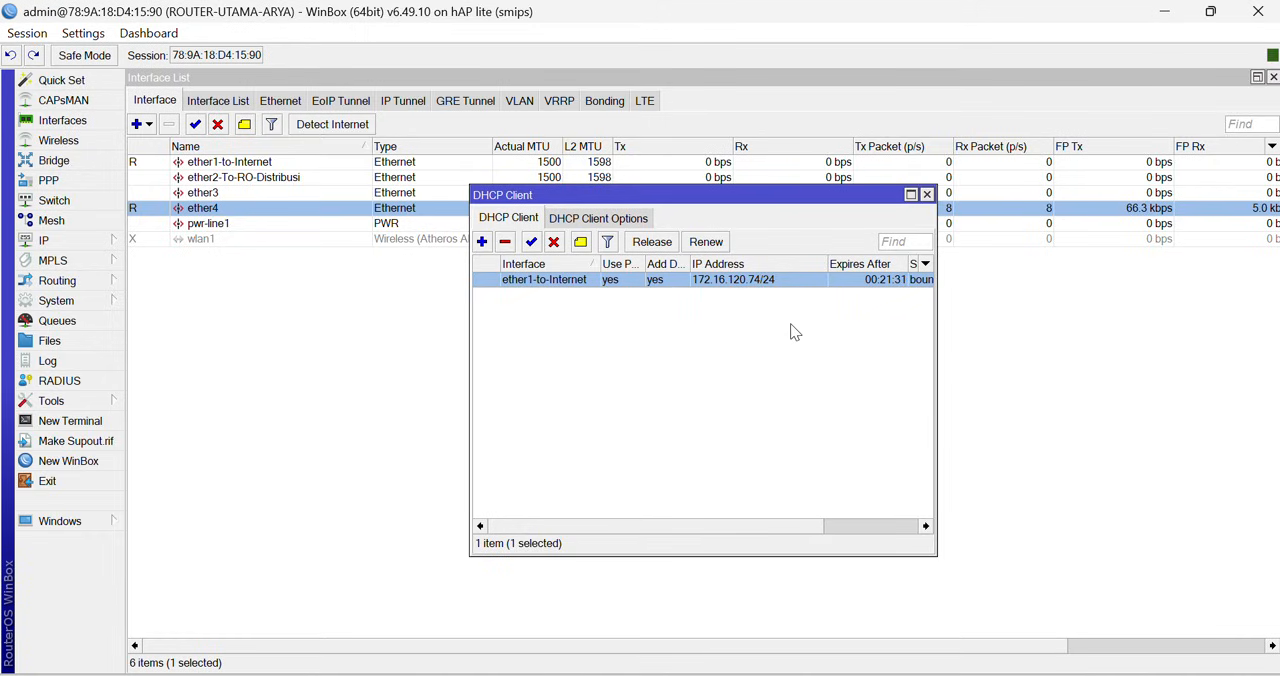
pyautogui.click(926, 195)
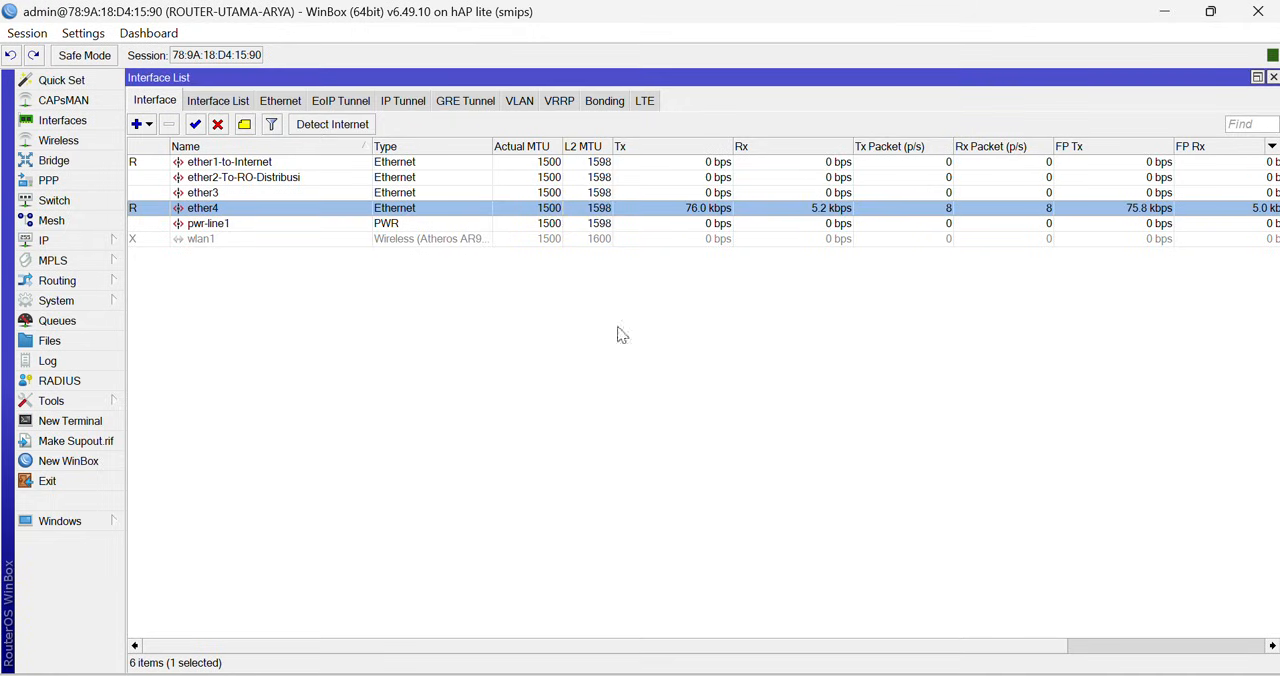
# - Review the router's DNS settings, including the dynamic servers
pyautogui.click(75, 240)
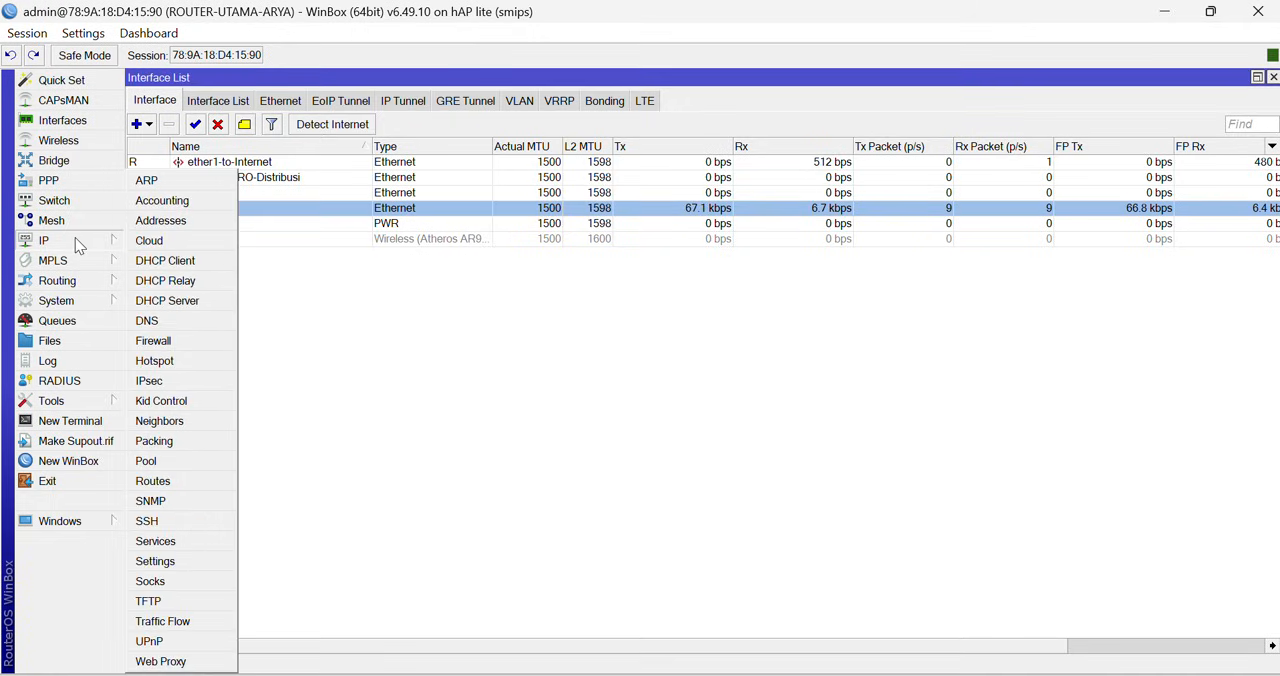
pyautogui.click(186, 321)
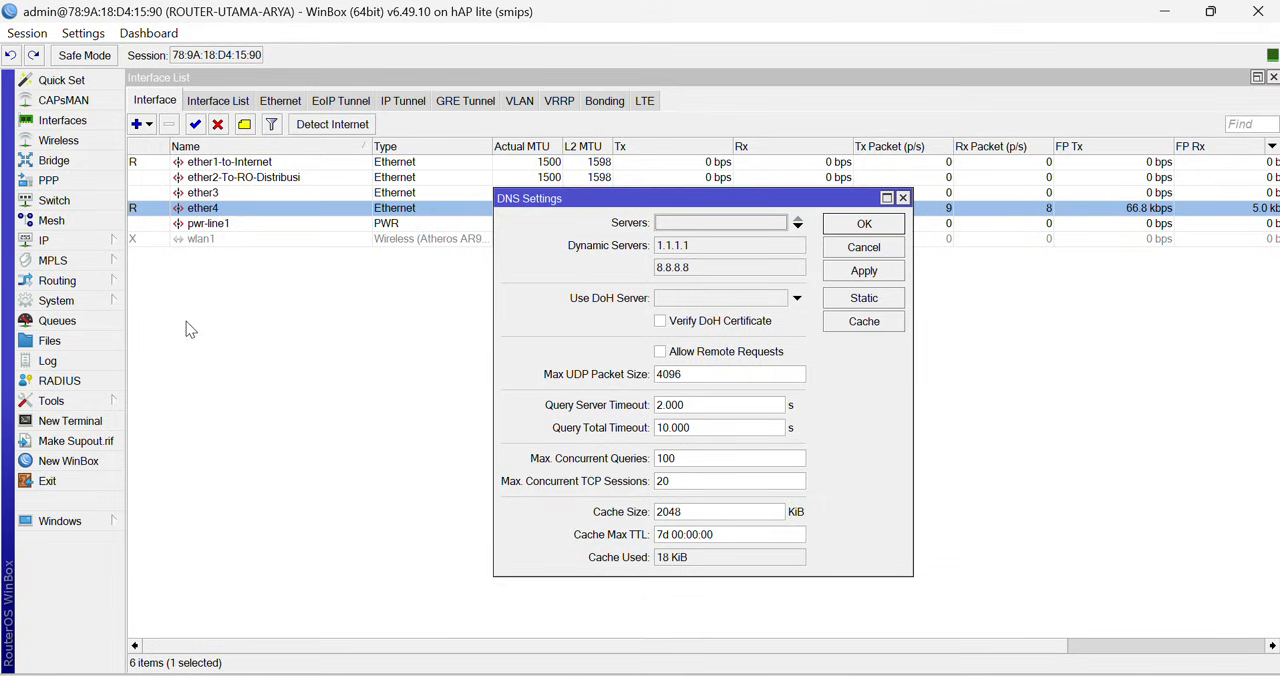
pyautogui.click(903, 198)
# - Inspect the router's route list for the default gateway
pyautogui.click(60, 241)
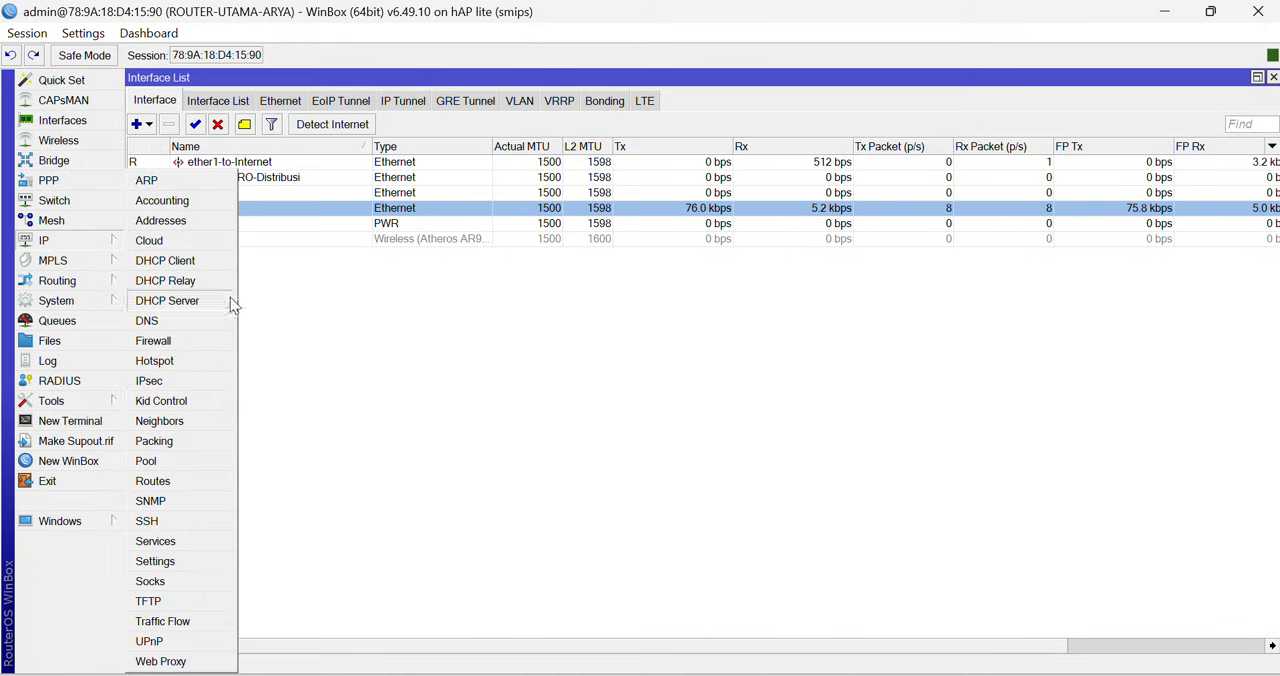
pyautogui.click(190, 484)
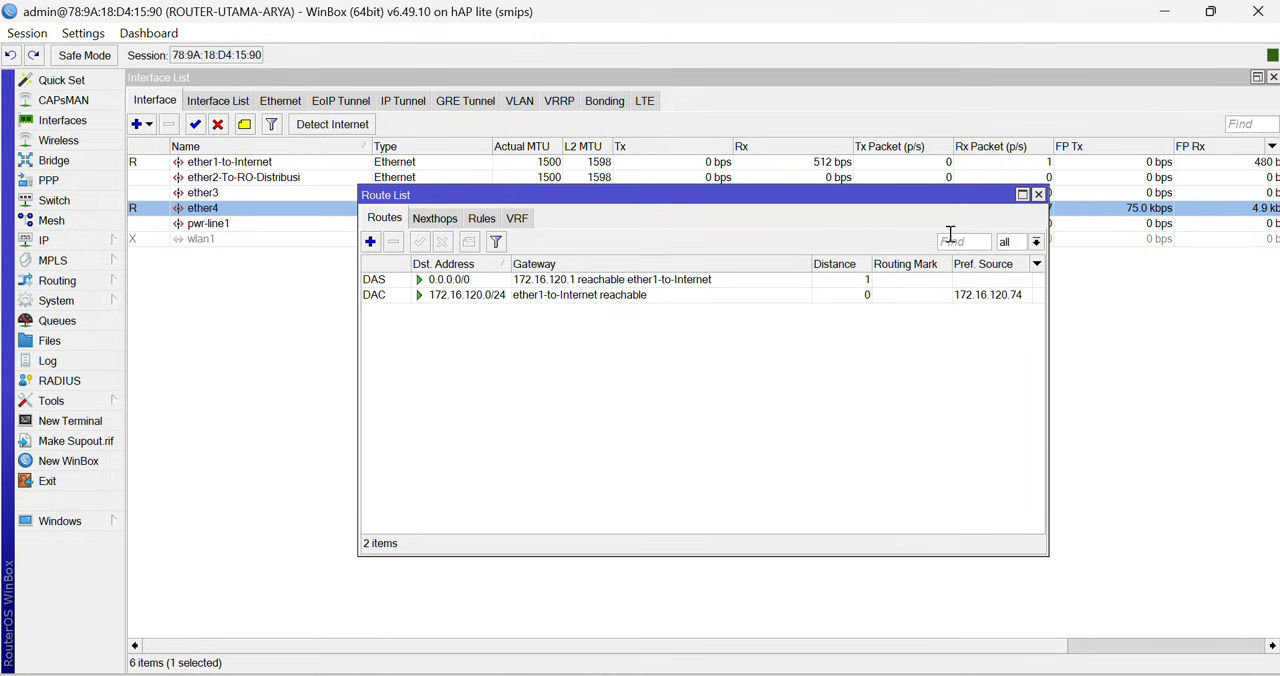
pyautogui.click(1038, 194)
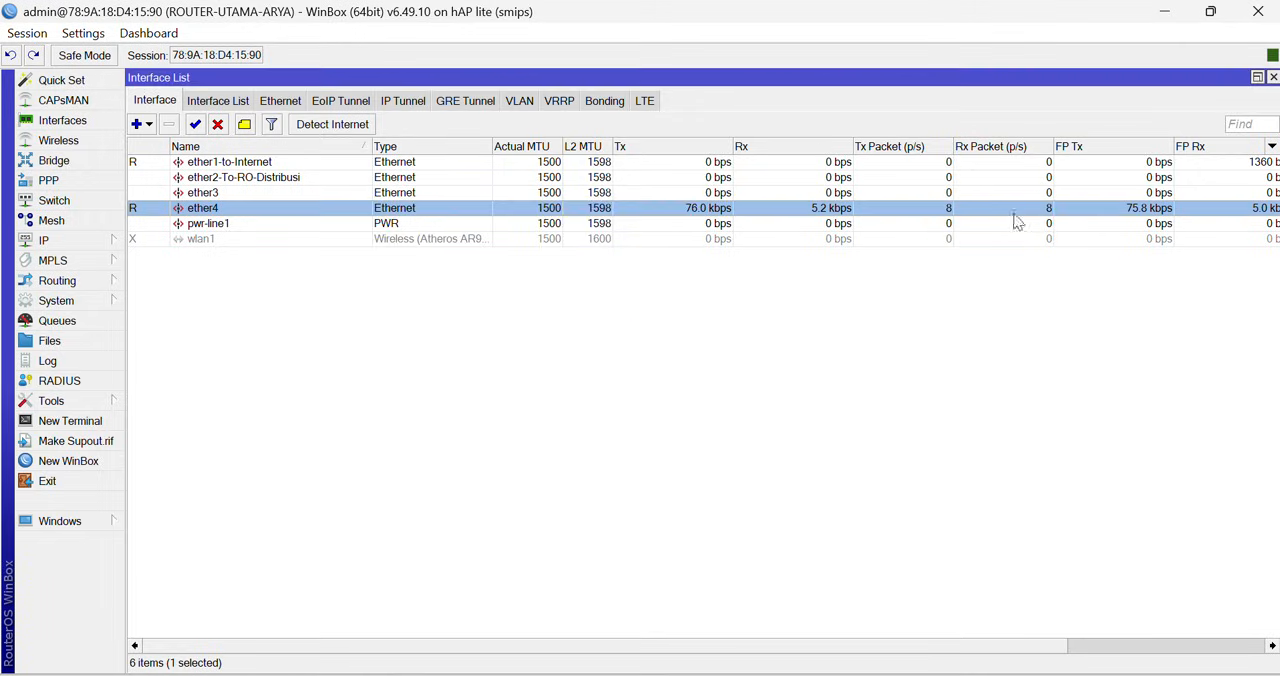
# - Inspect the general settings and action of the existing srcnat rule in the firewall's NAT rules
pyautogui.click(47, 246)
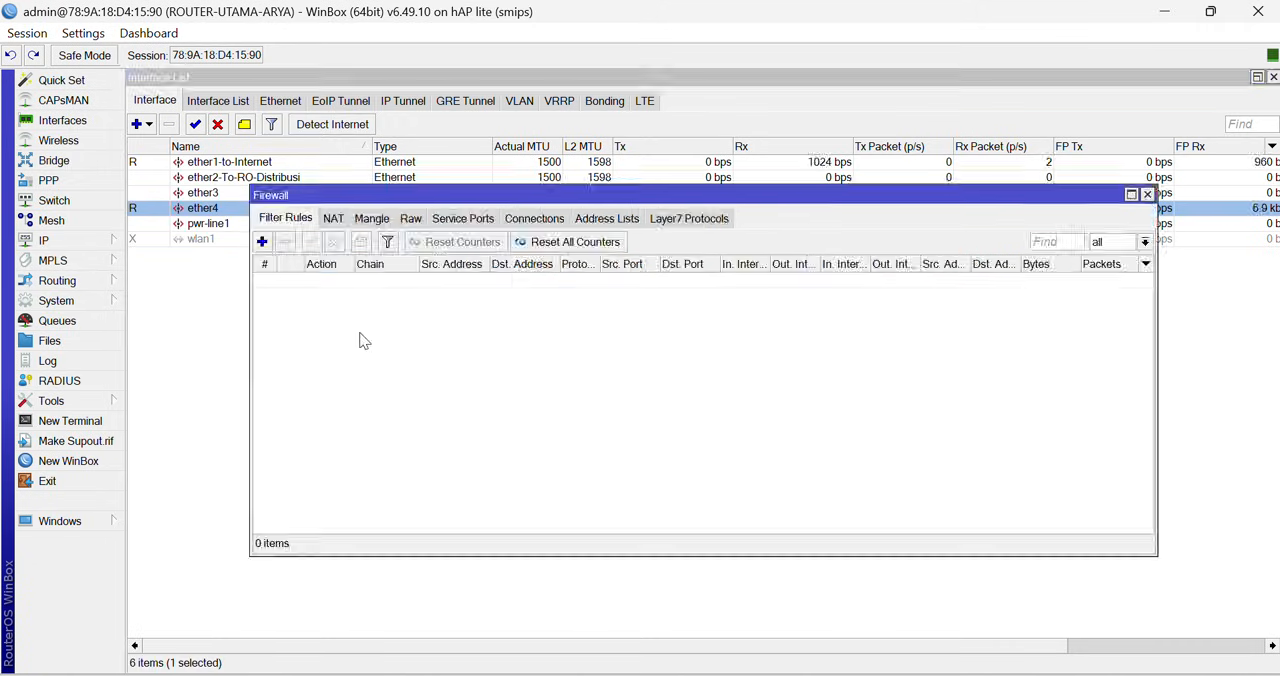
pyautogui.click(333, 220)
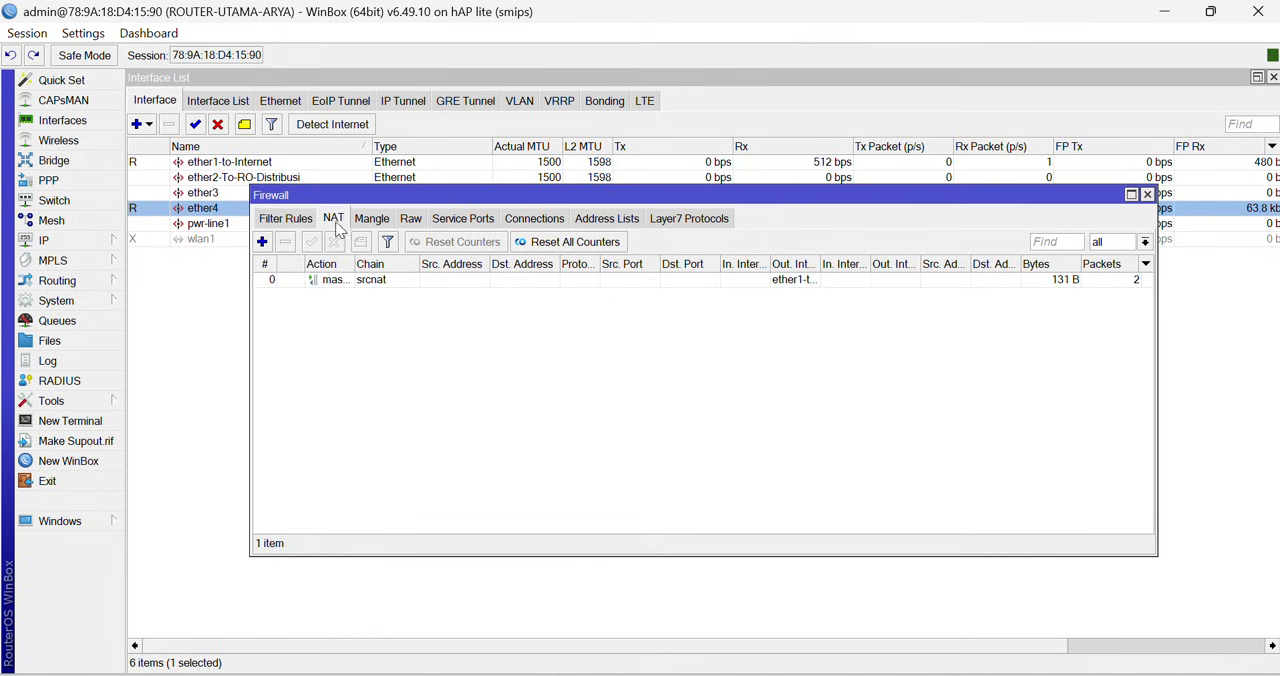
pyautogui.doubleClick(356, 281)
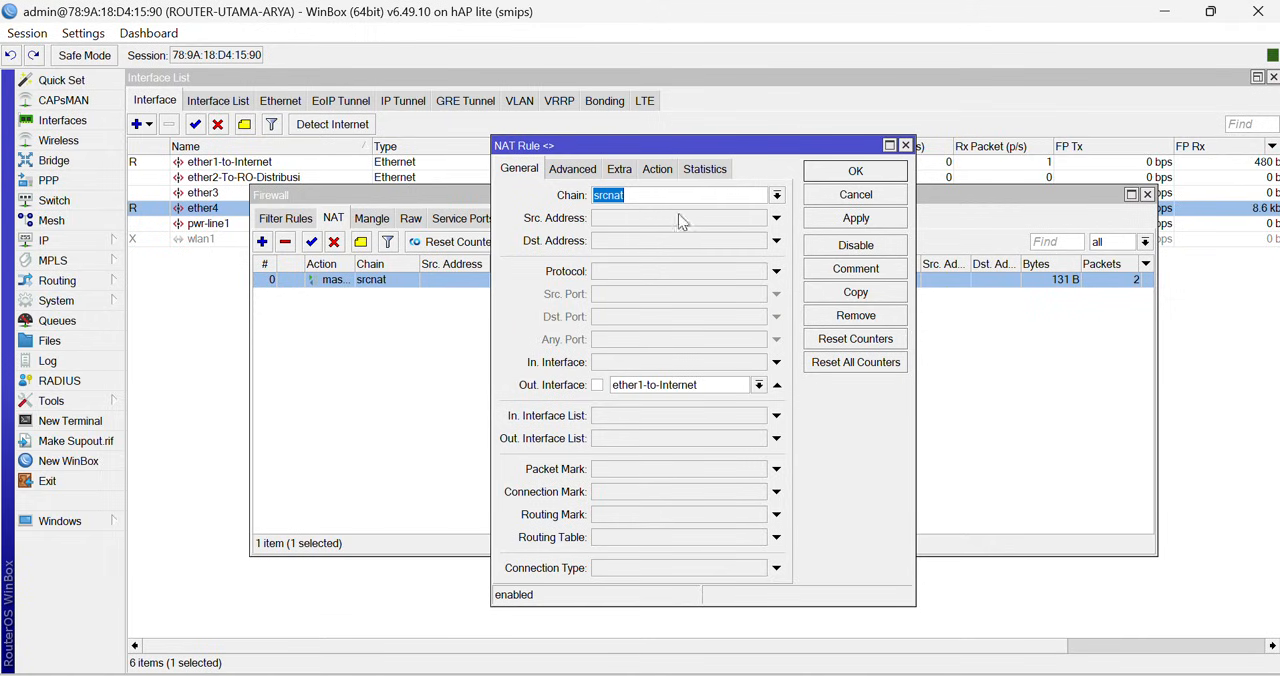
pyautogui.click(657, 169)
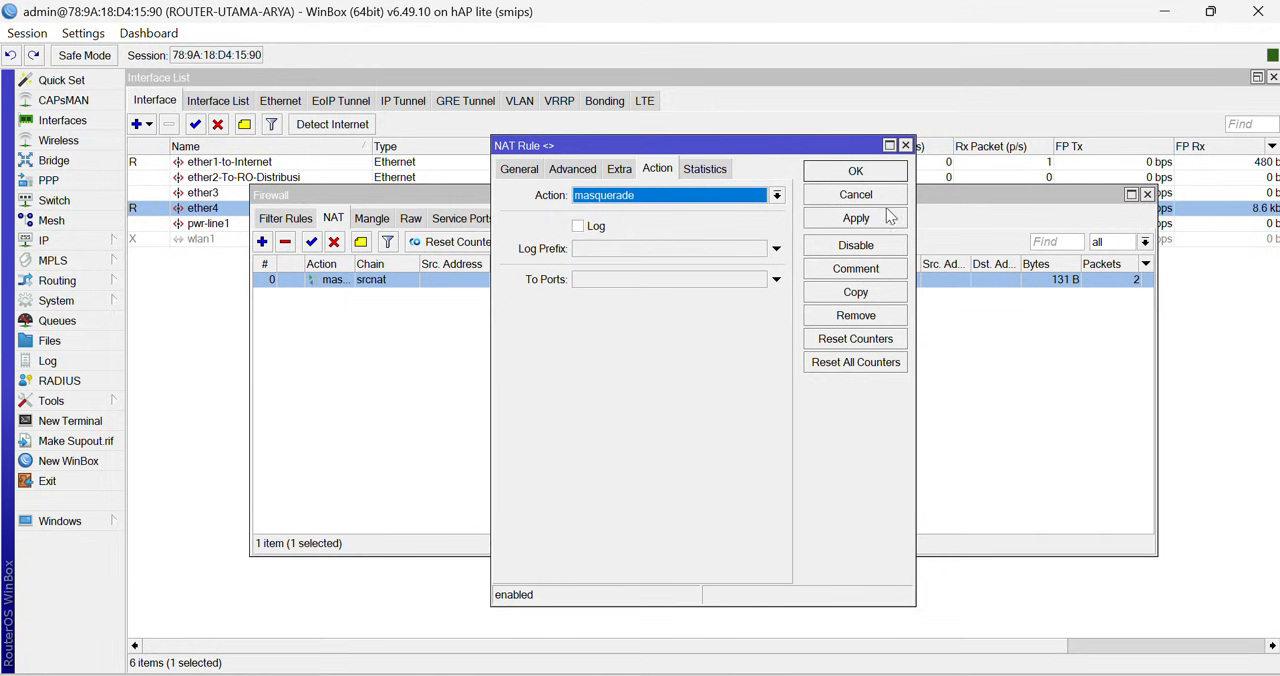
pyautogui.click(873, 177)
pyautogui.click(1147, 195)
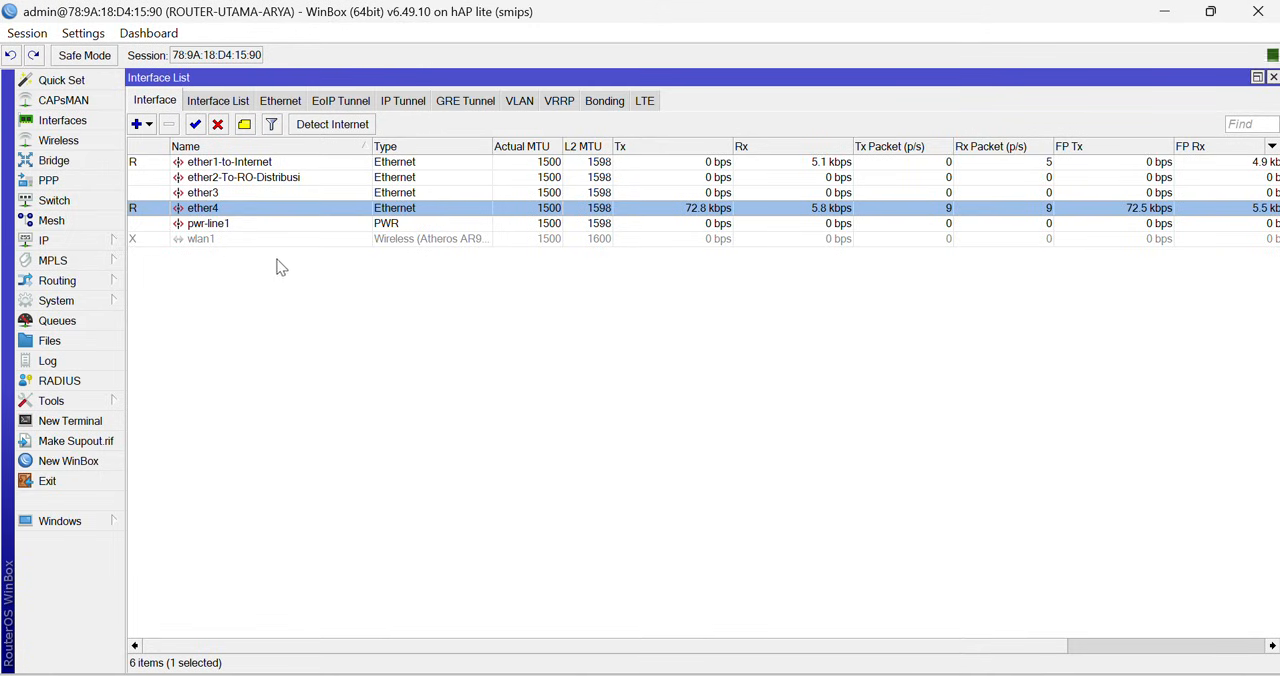
# - Create a VLAN interface named vlan100 with VLAN ID 100 on ether2-To-RO-Distribusi
pyautogui.click(250, 182)
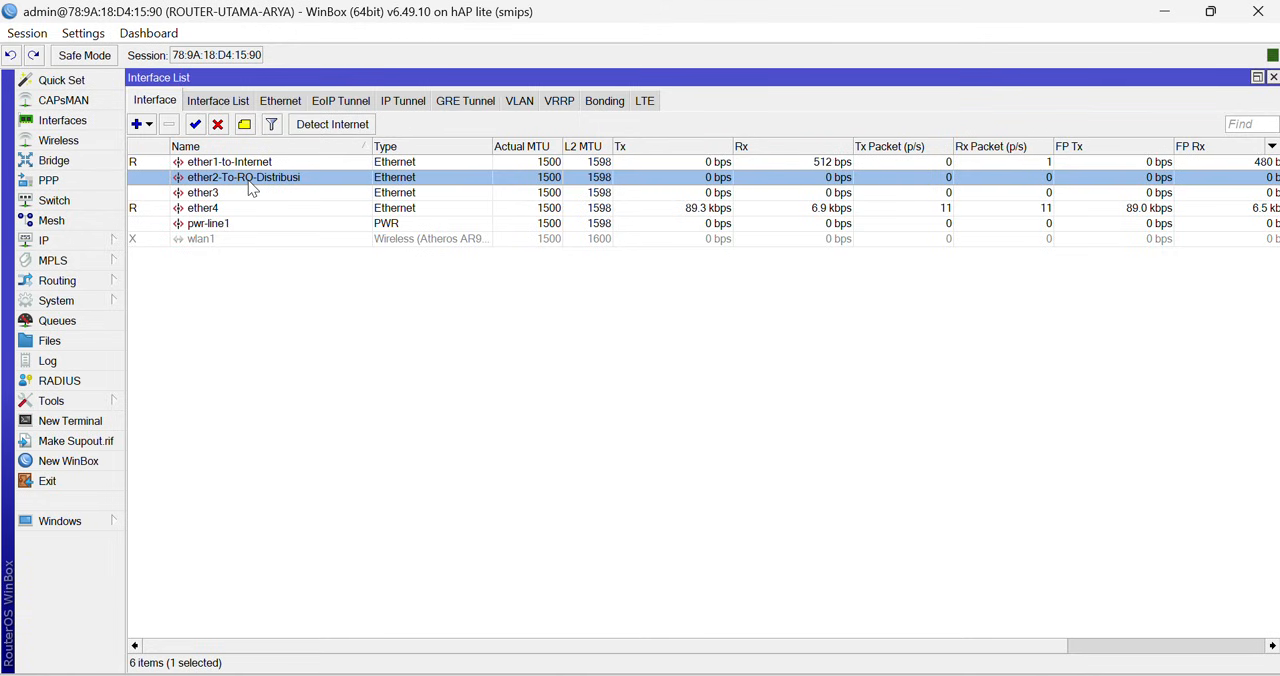
pyautogui.rightClick(249, 183)
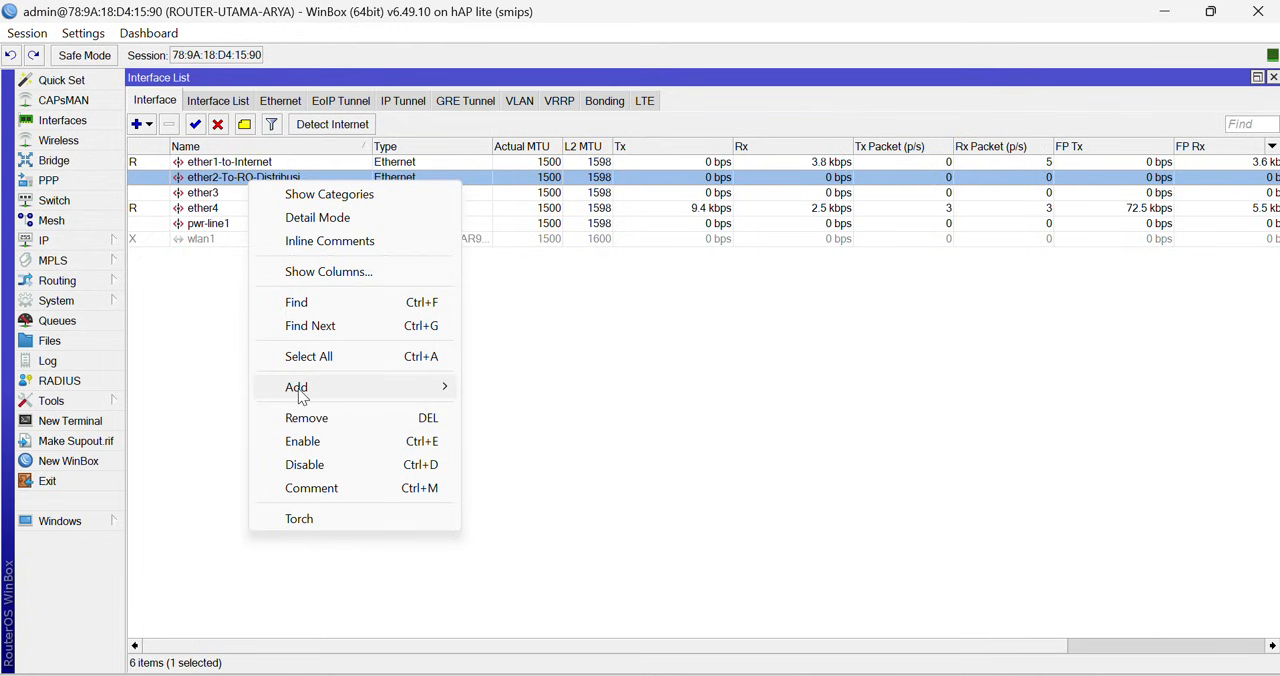
pyautogui.moveTo(305, 388)
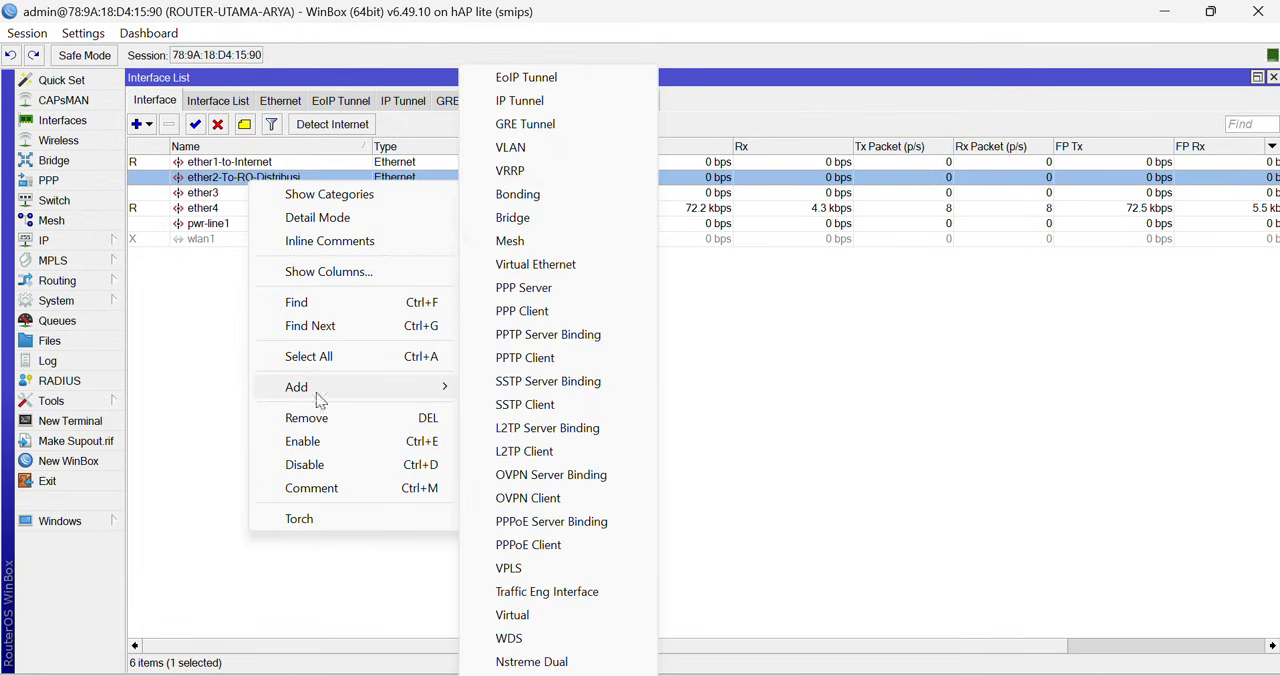
pyautogui.click(543, 151)
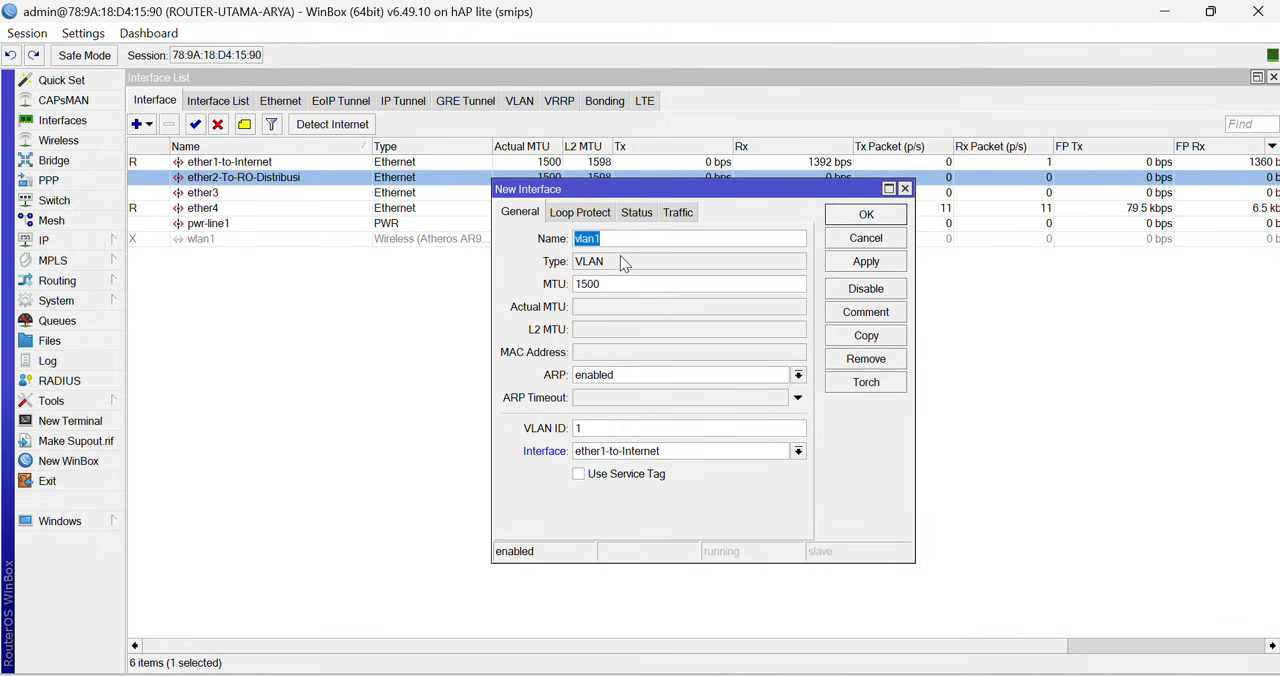
pyautogui.write('val')
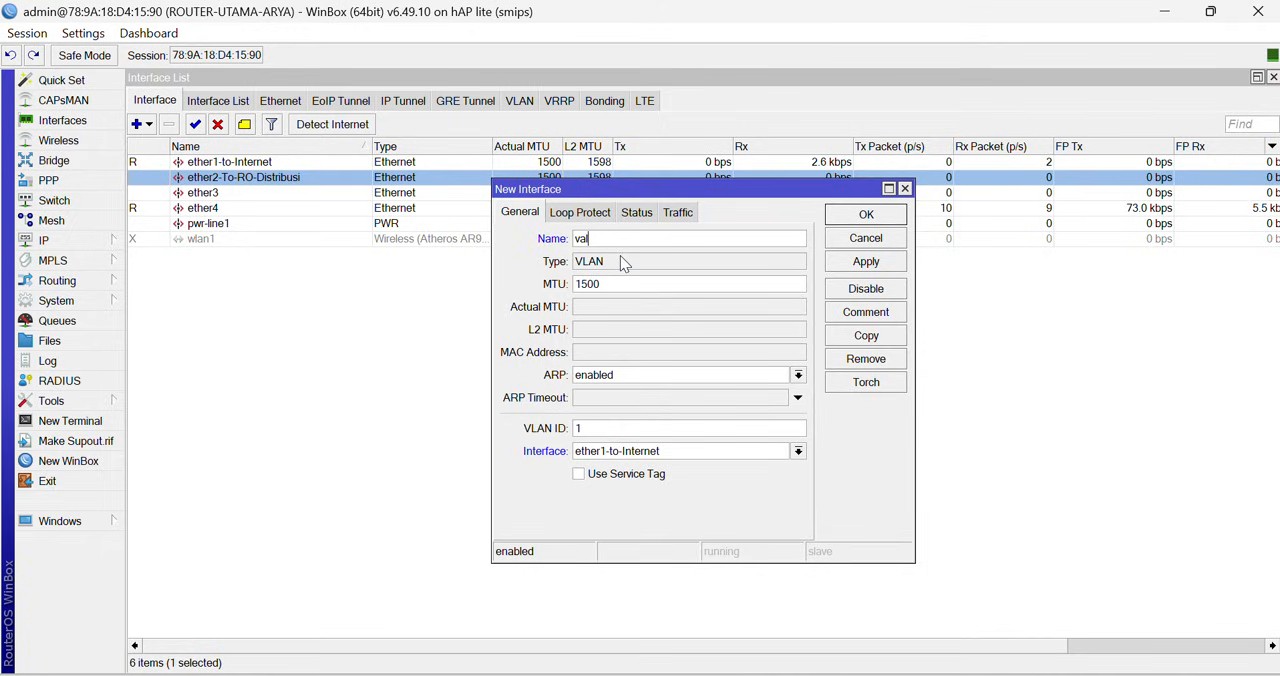
pyautogui.press('BackSpace')
pyautogui.write('lan1')
pyautogui.doubleClick(599, 430)
pyautogui.write('100')
pyautogui.click(747, 451)
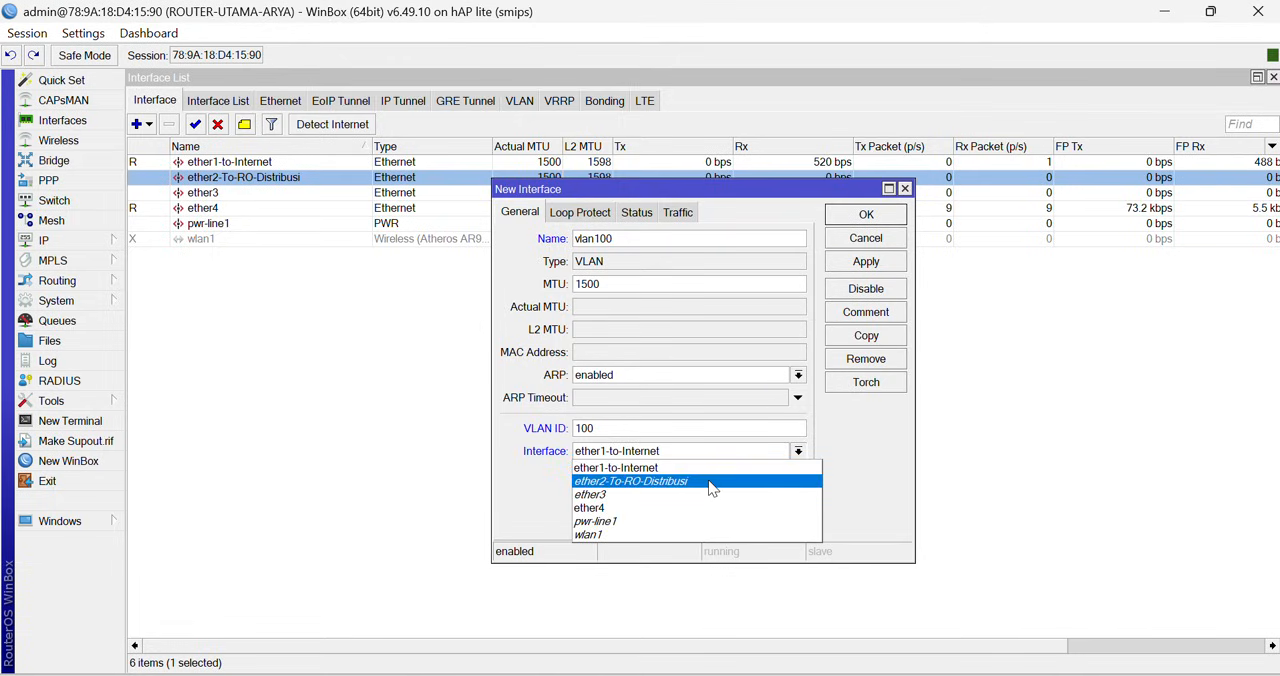
pyautogui.click(710, 484)
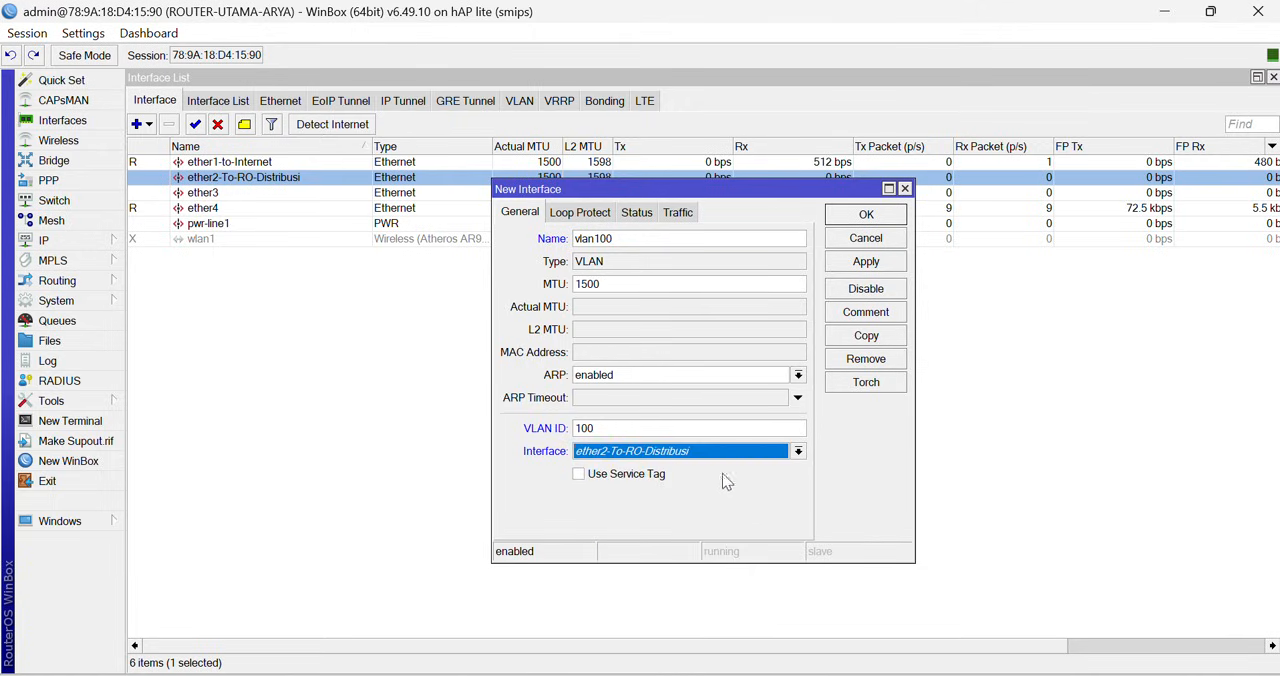
pyautogui.click(857, 264)
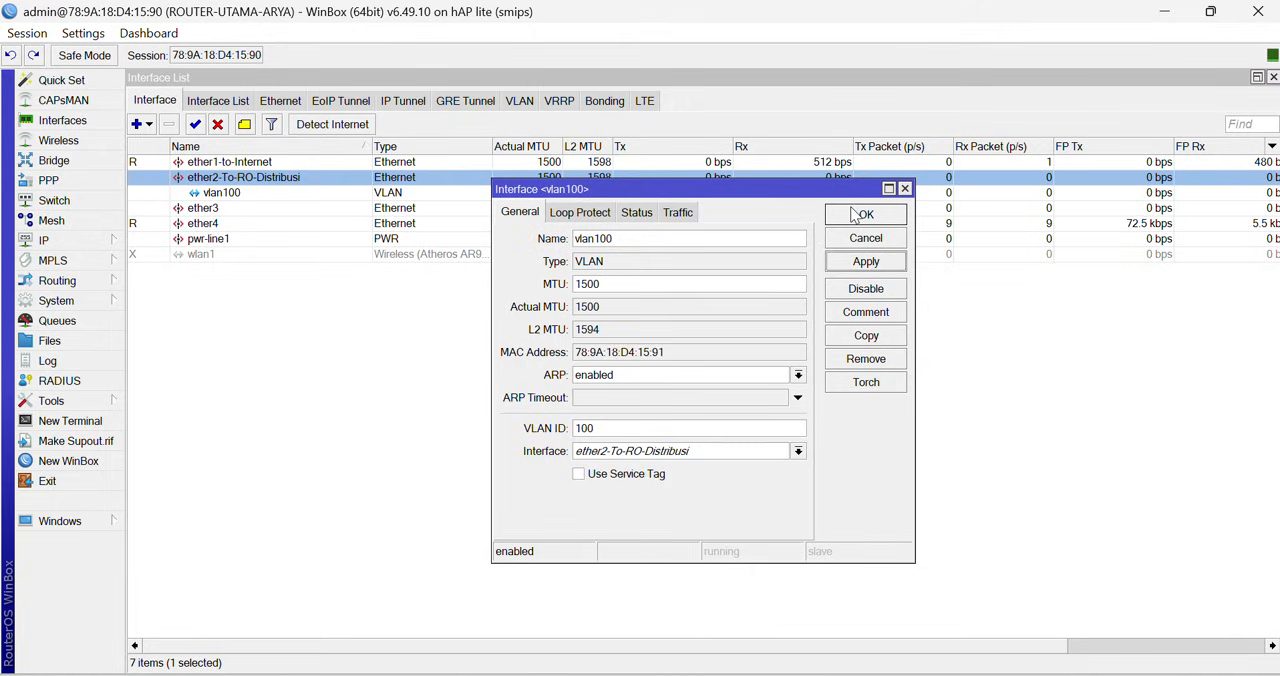
pyautogui.click(857, 216)
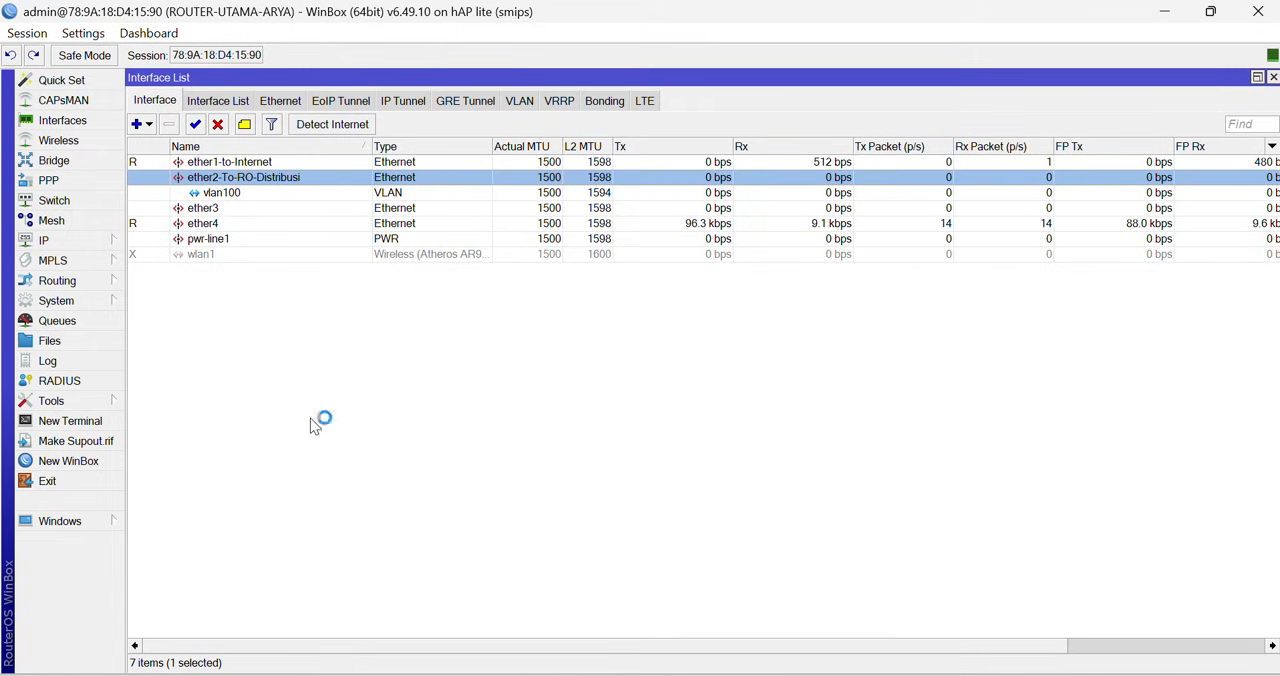
# - Add a second VLAN interface named vlan200 with VLAN ID 200 on ether2-To-RO-Distribusi
pyautogui.click(146, 127)
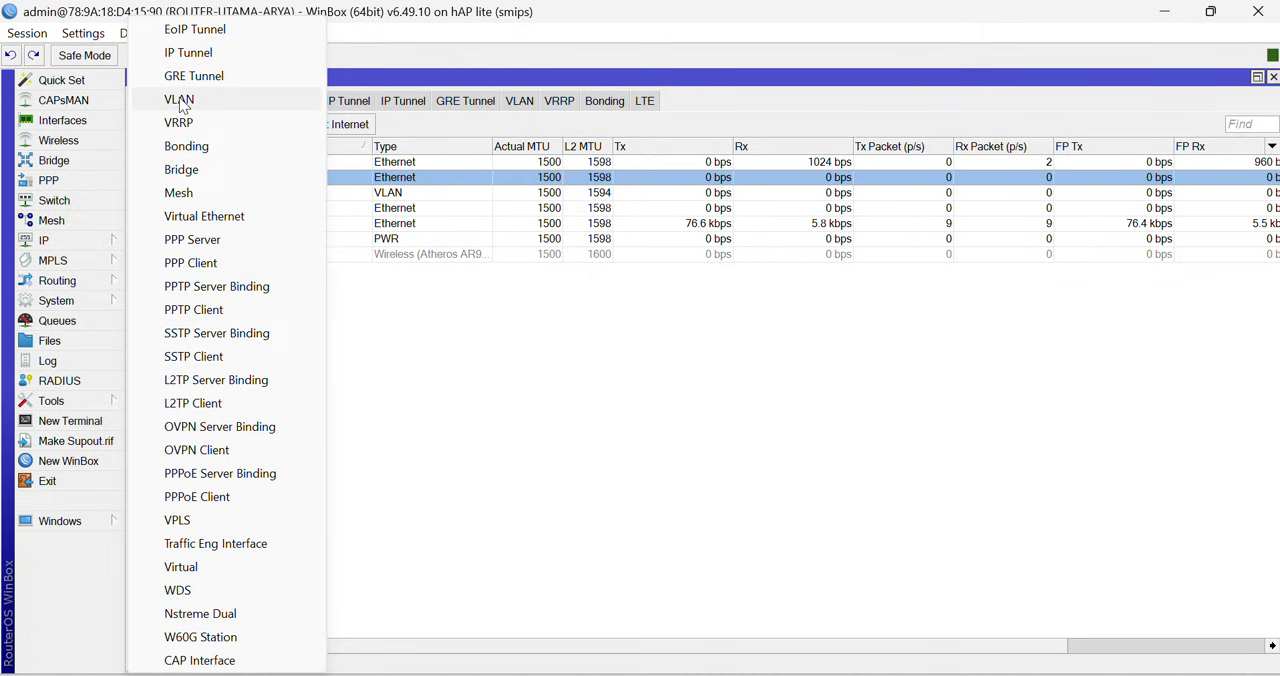
pyautogui.click(180, 101)
pyautogui.click(615, 238)
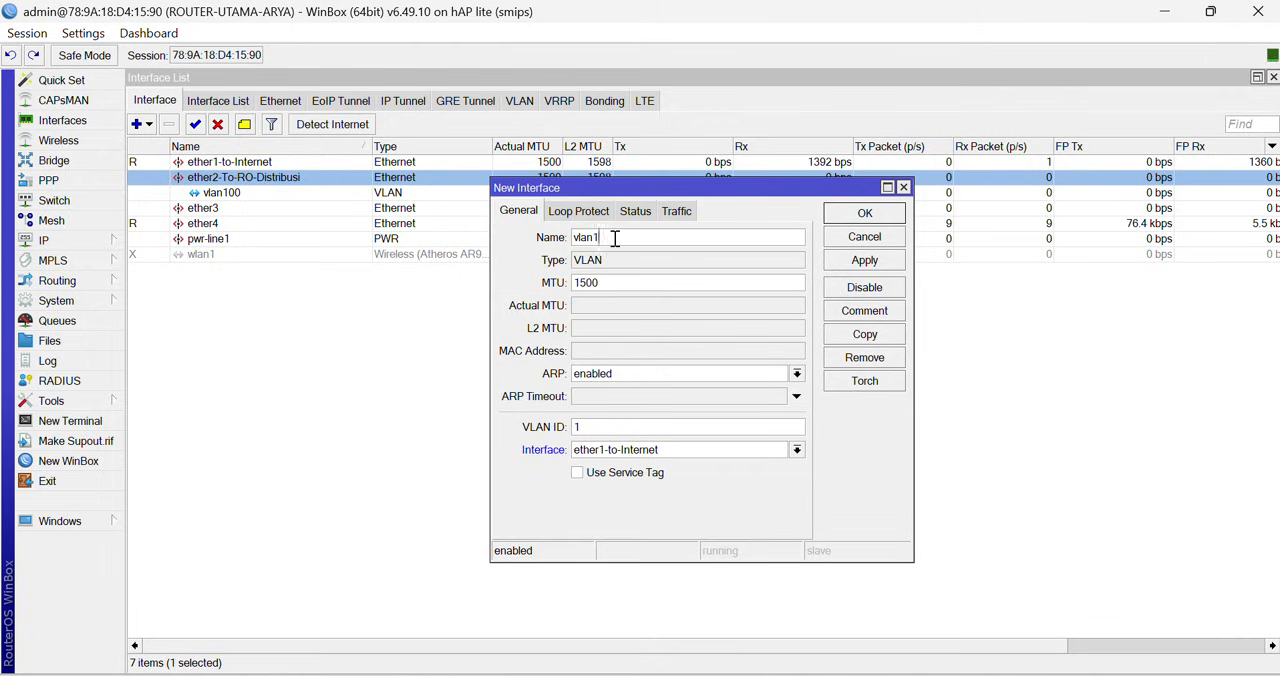
pyautogui.press('BackSpace')
pyautogui.write('200')
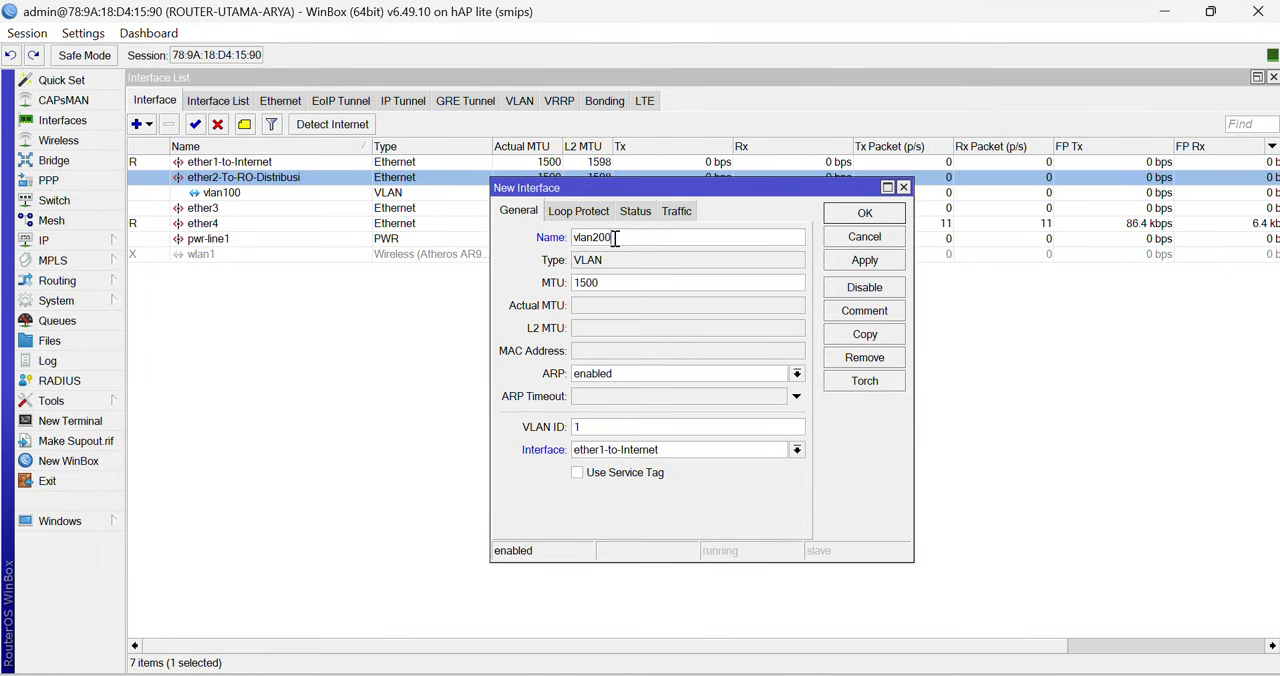
pyautogui.click(600, 430)
pyautogui.press('BackSpace')
pyautogui.write('200')
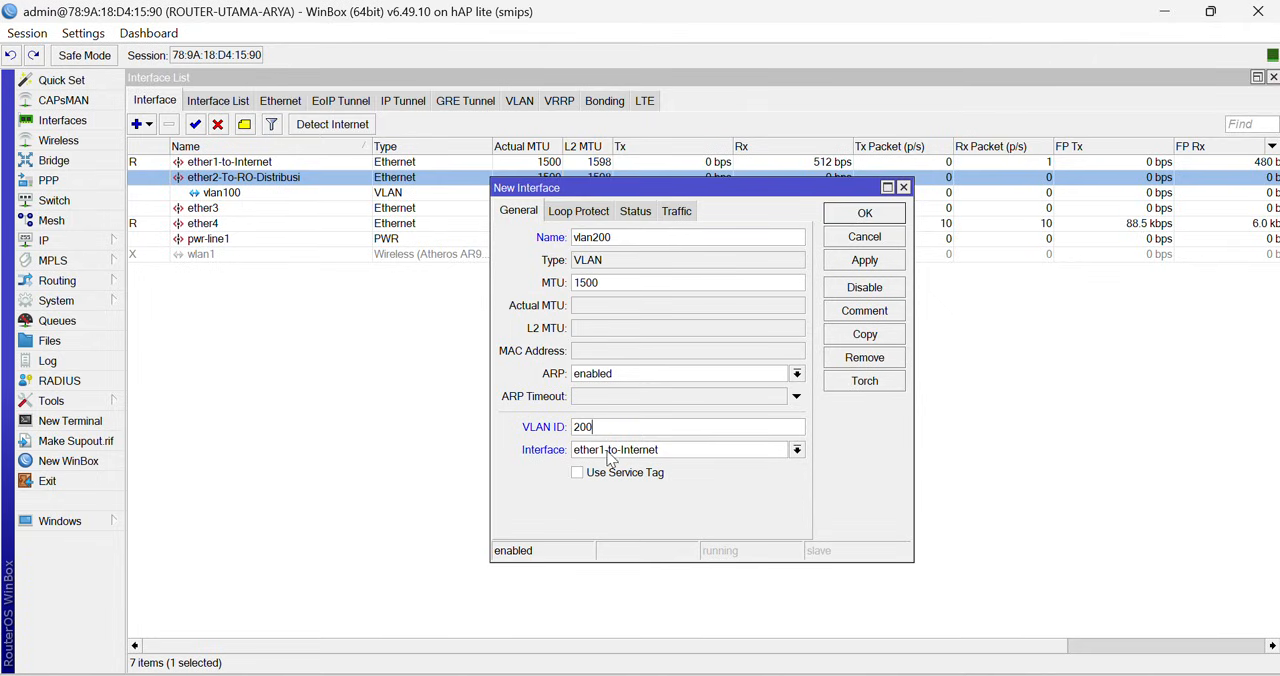
pyautogui.click(608, 452)
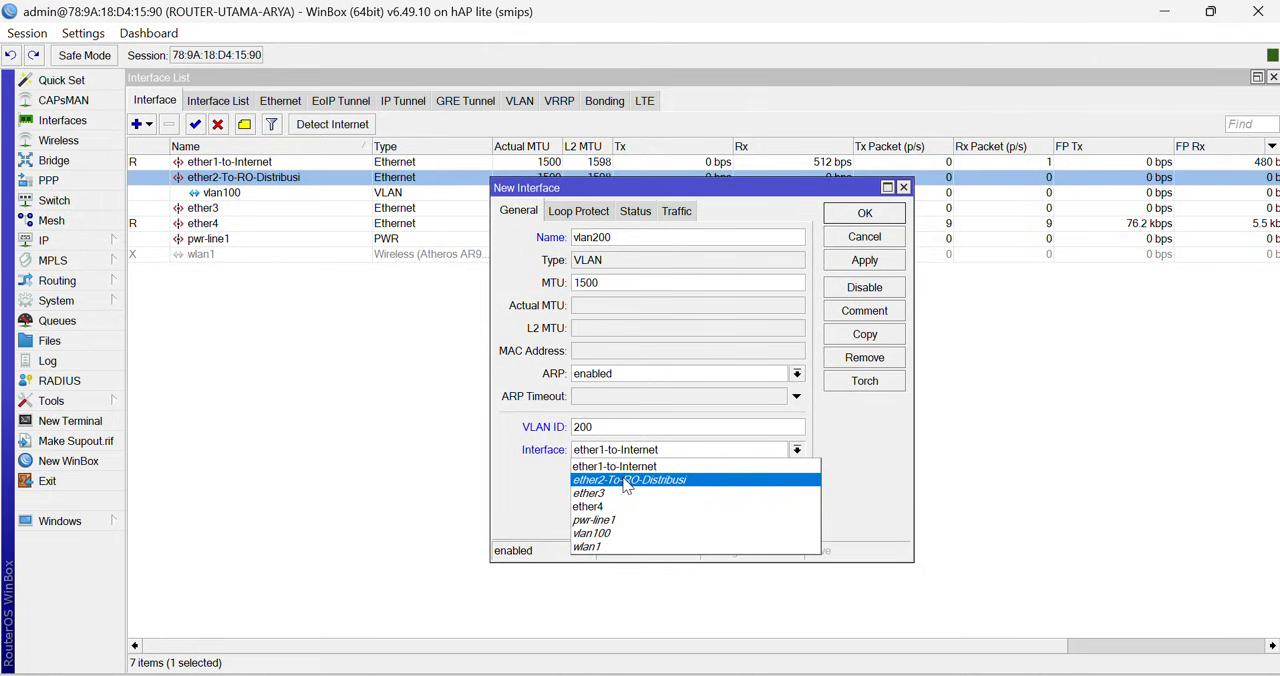
pyautogui.click(624, 480)
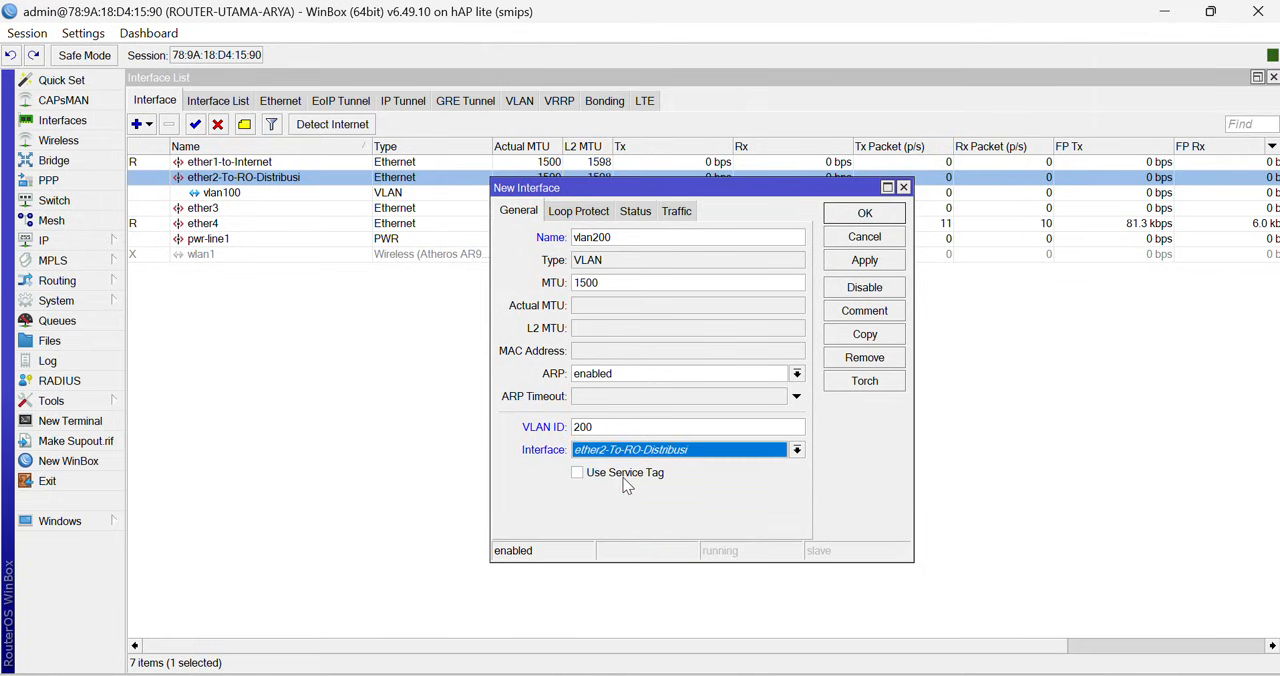
pyautogui.click(858, 261)
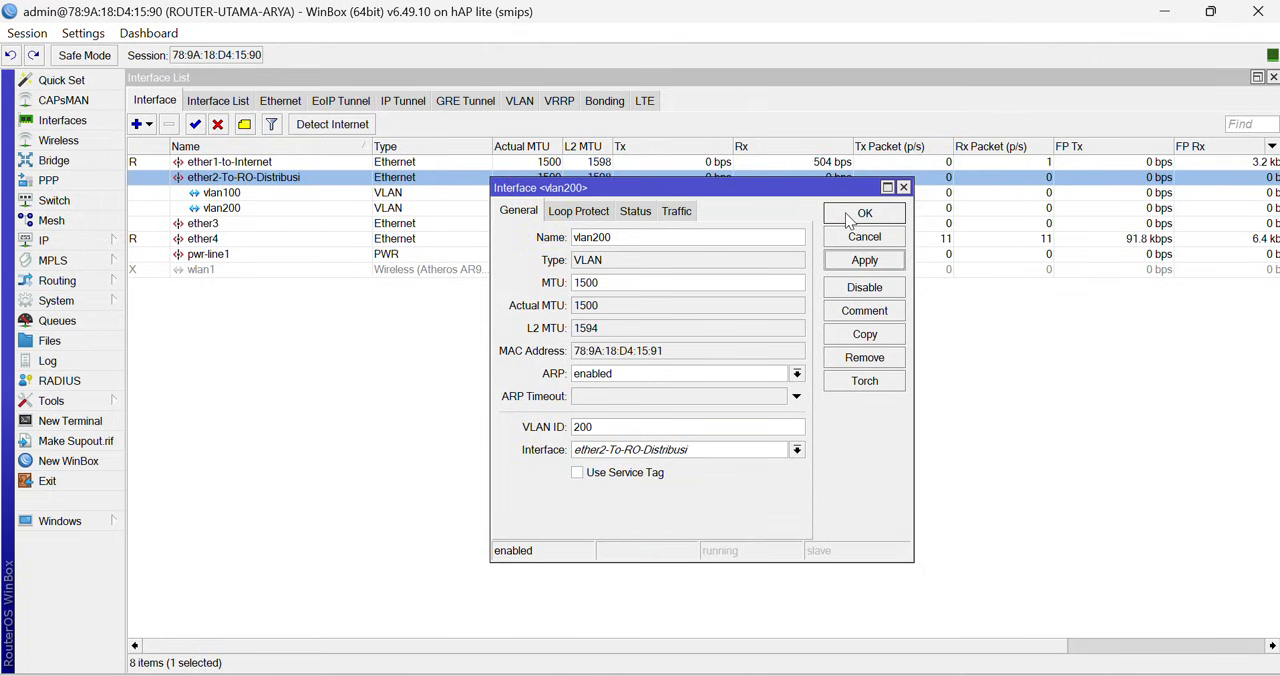
pyautogui.click(861, 215)
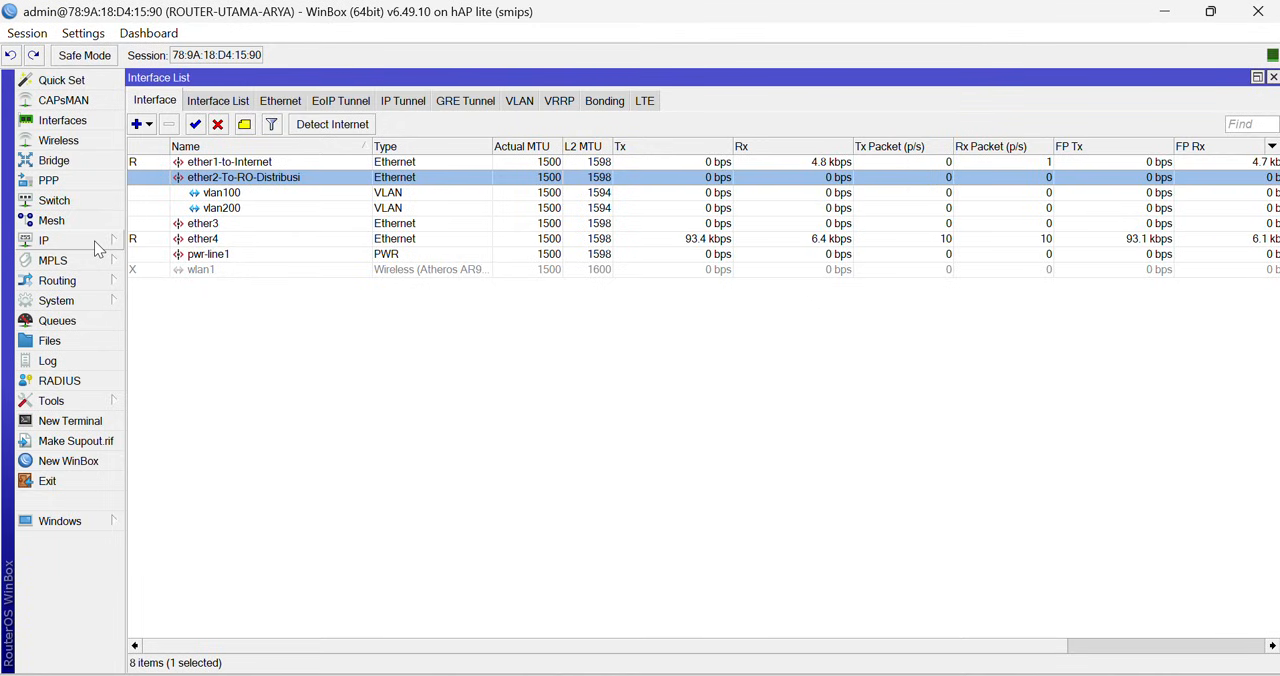
# - Assign the IP address 172.31.1.1/24 to the vlan100 interface
pyautogui.click(253, 195)
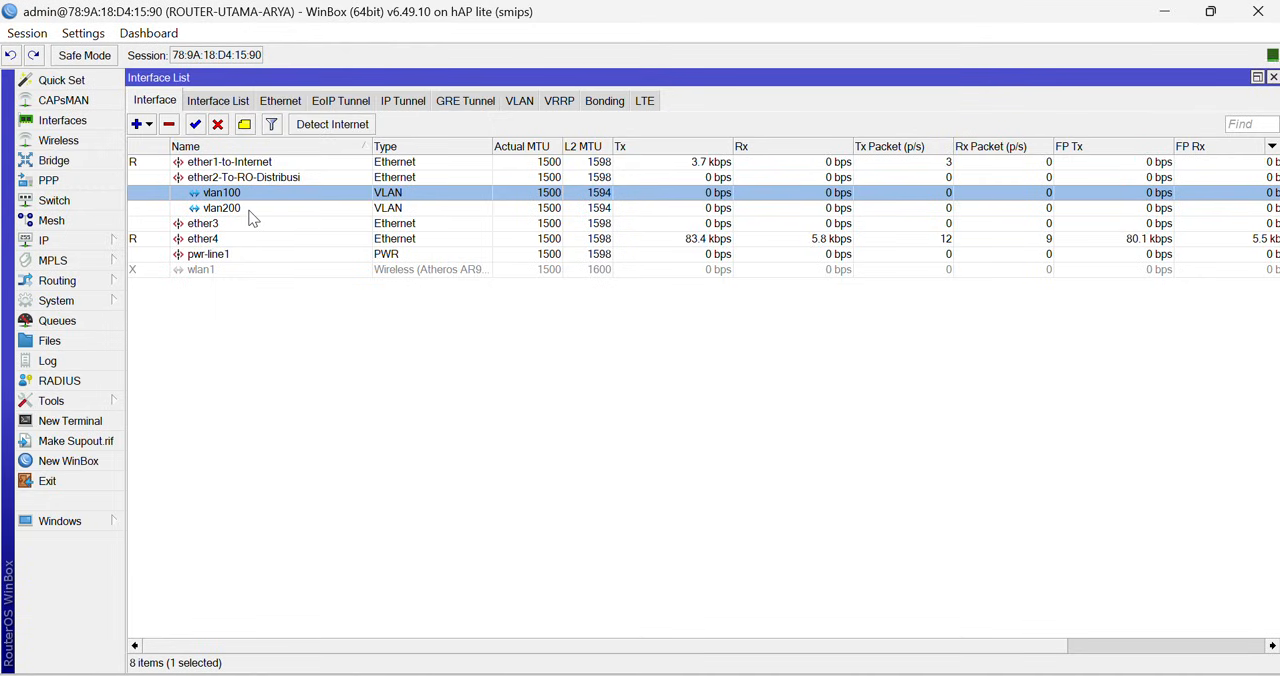
pyautogui.click(251, 212)
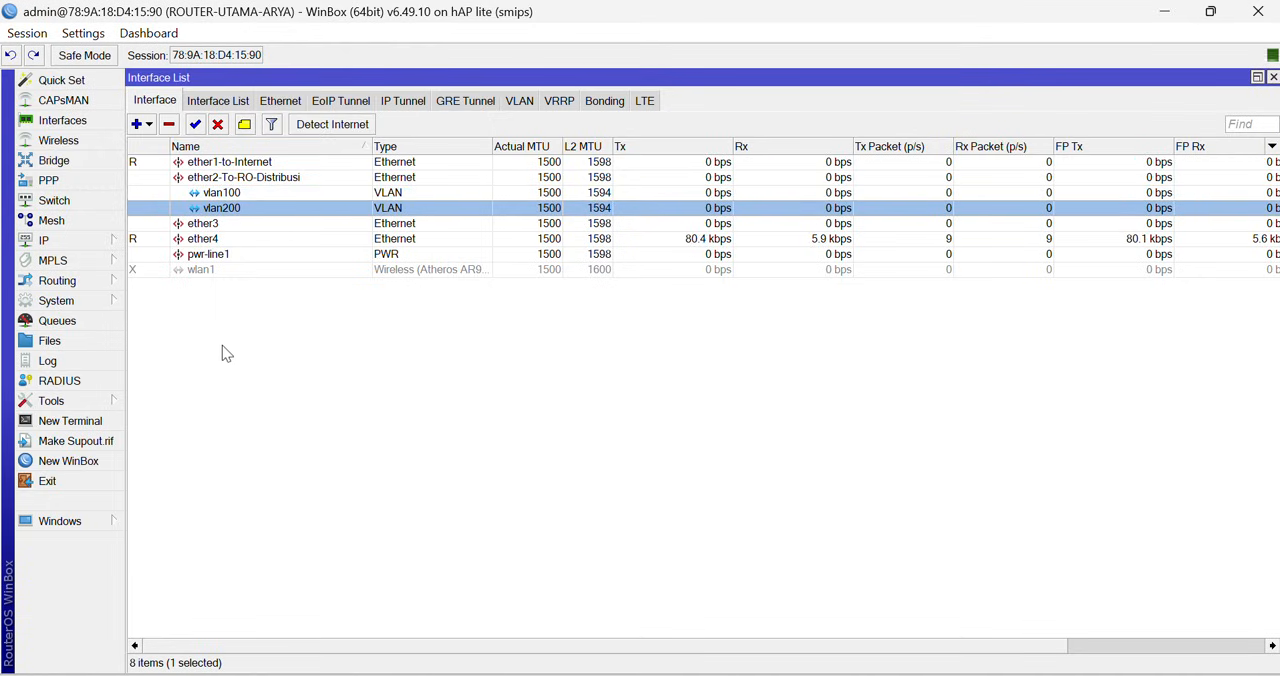
pyautogui.click(110, 244)
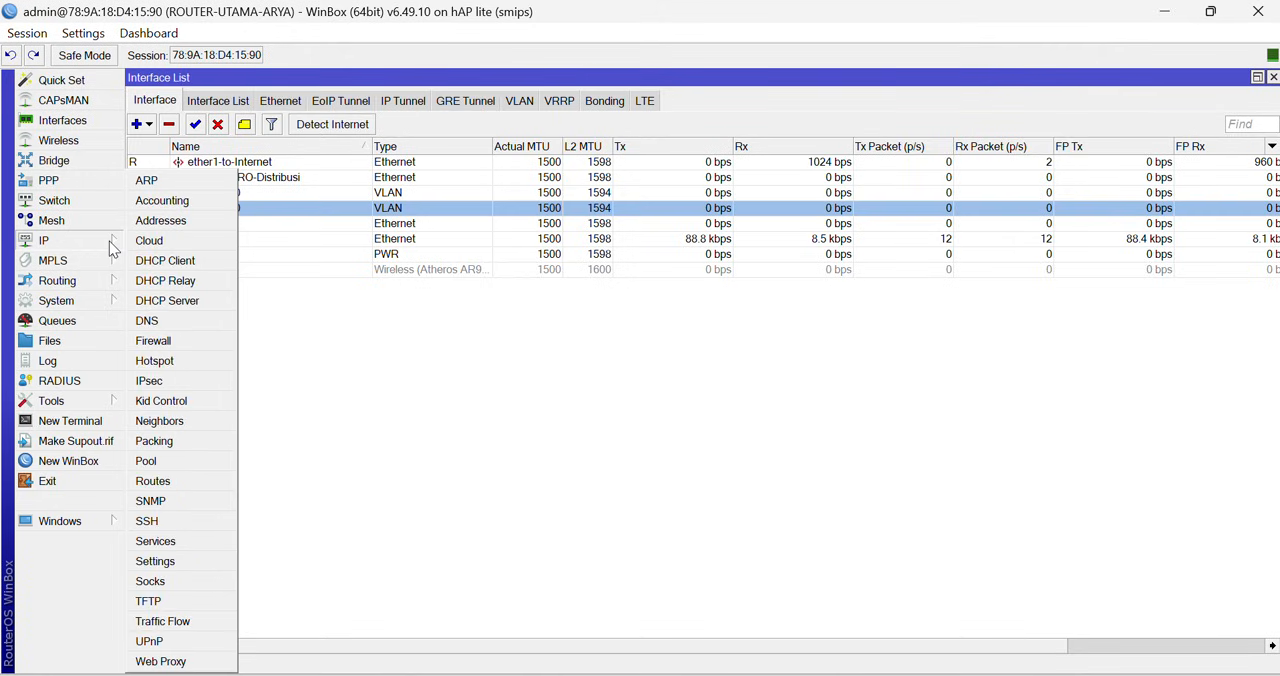
pyautogui.click(174, 226)
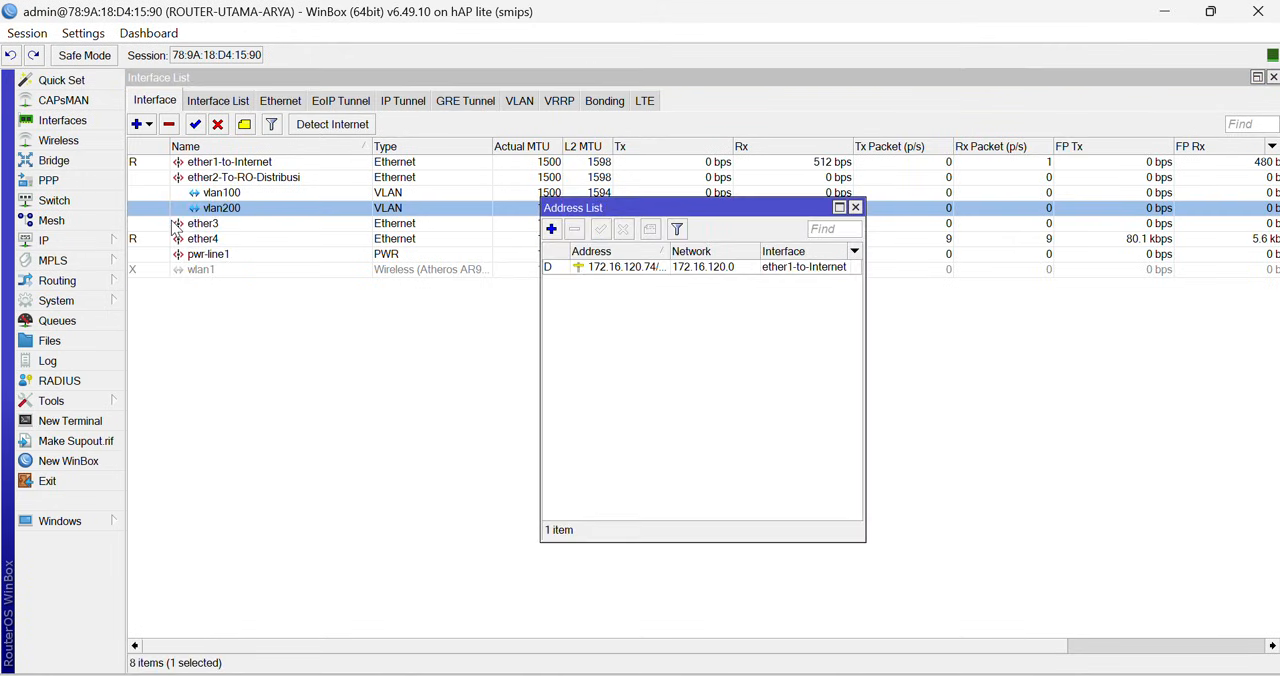
pyautogui.click(551, 229)
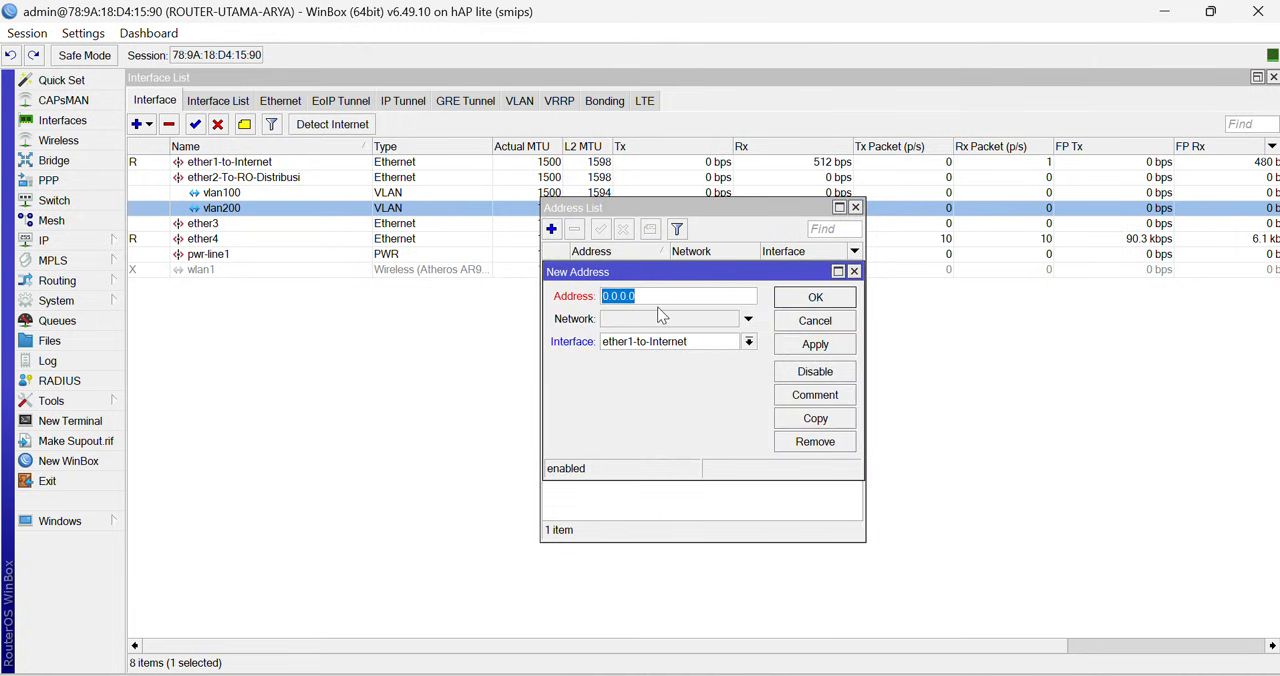
pyautogui.write('172.31.1.1/')
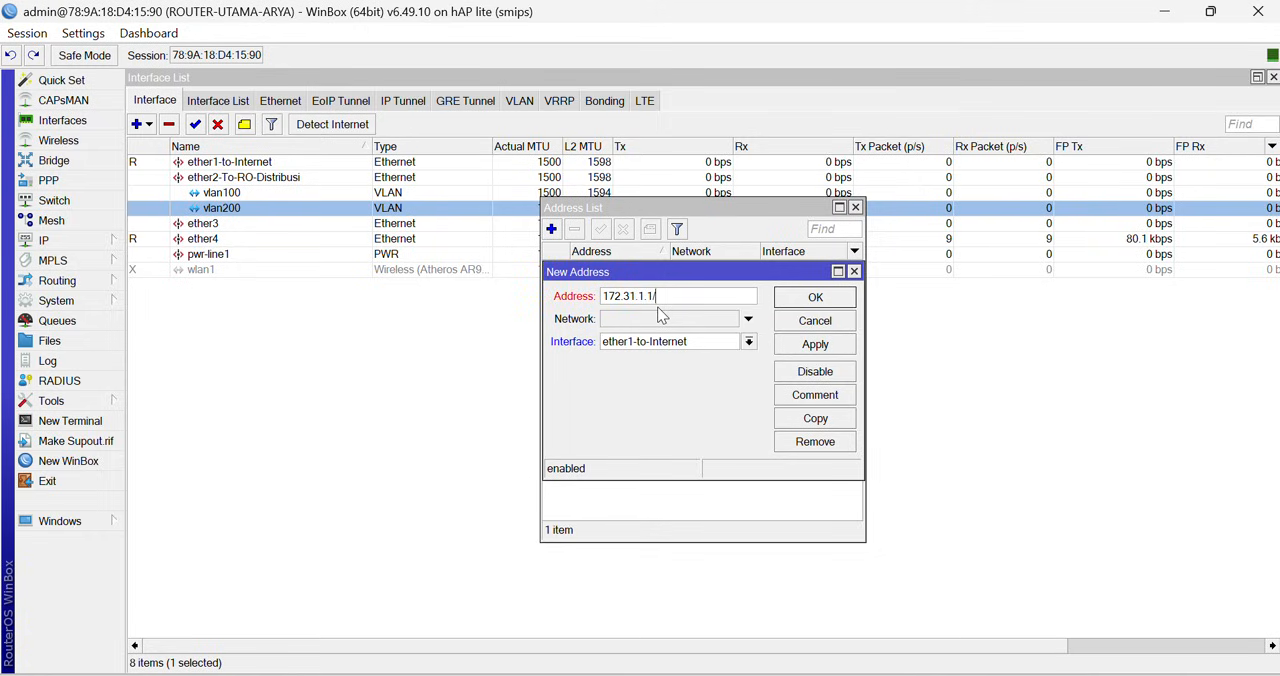
pyautogui.write('24')
pyautogui.click(687, 349)
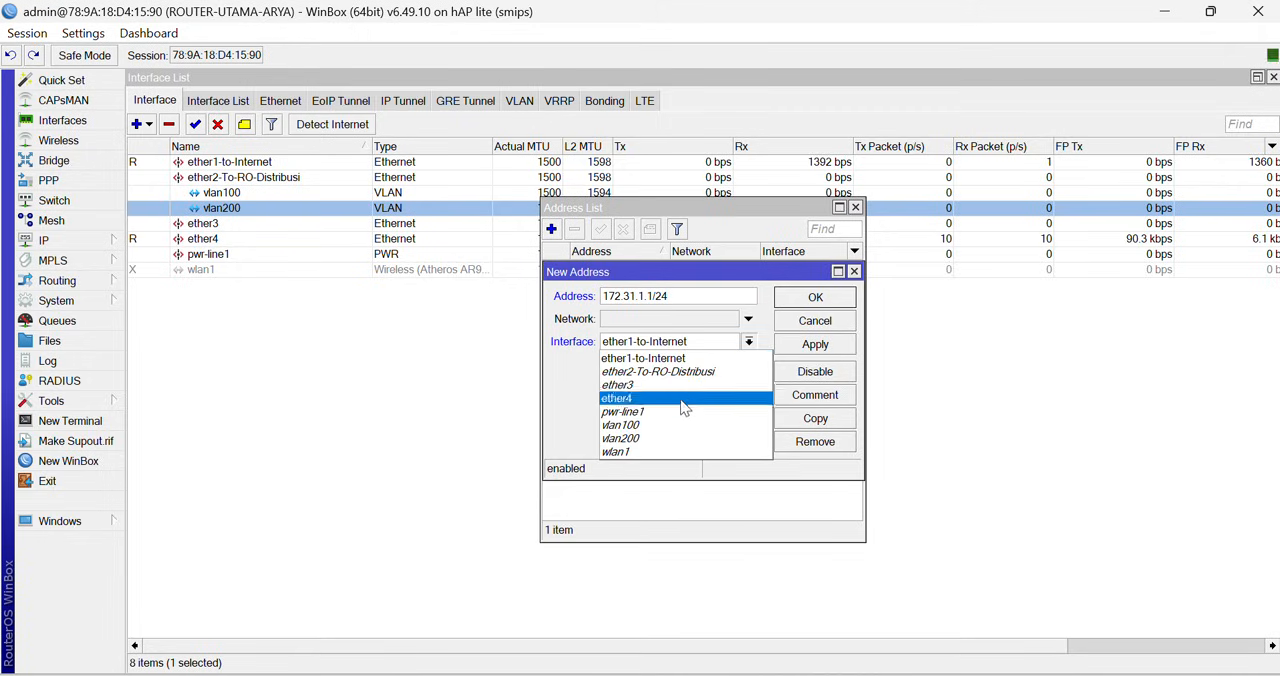
pyautogui.click(678, 433)
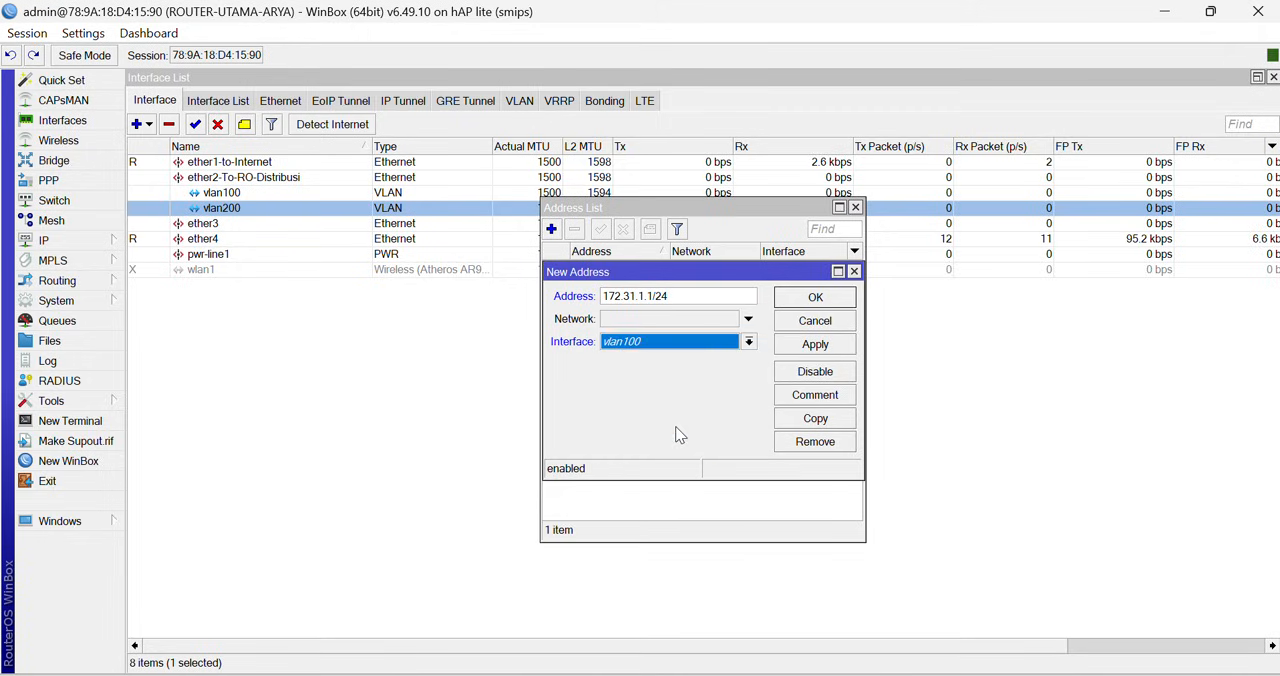
pyautogui.click(815, 345)
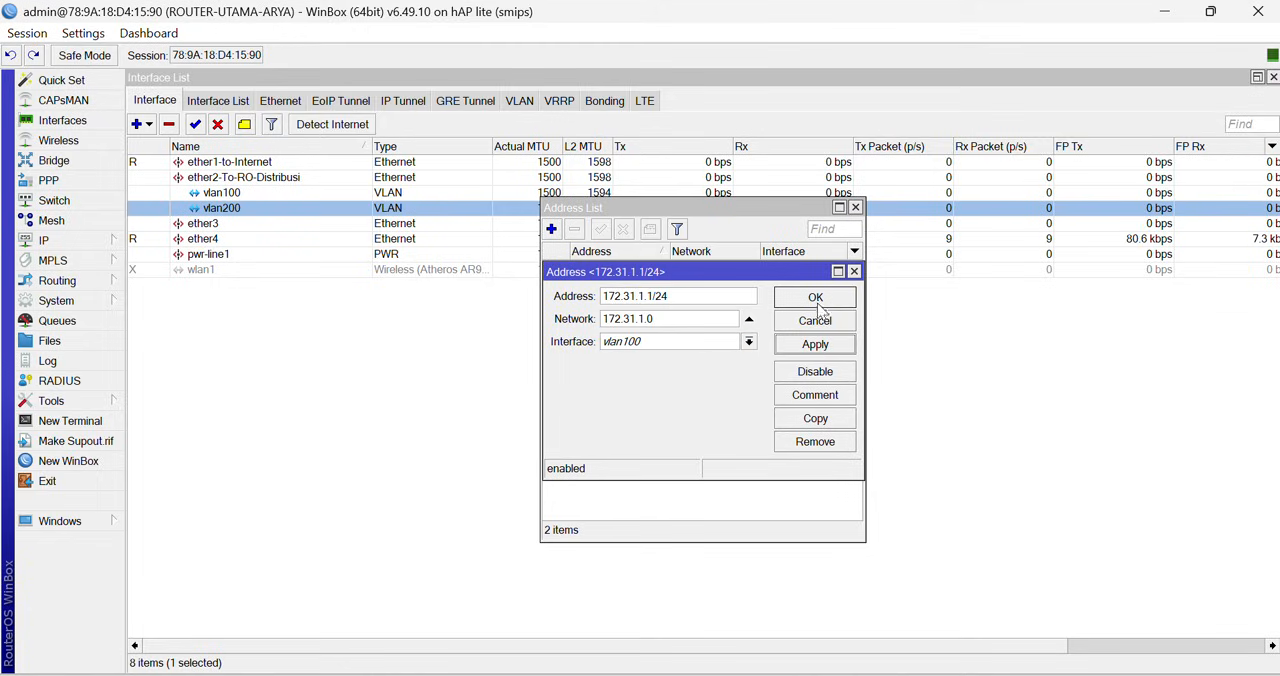
pyautogui.click(816, 298)
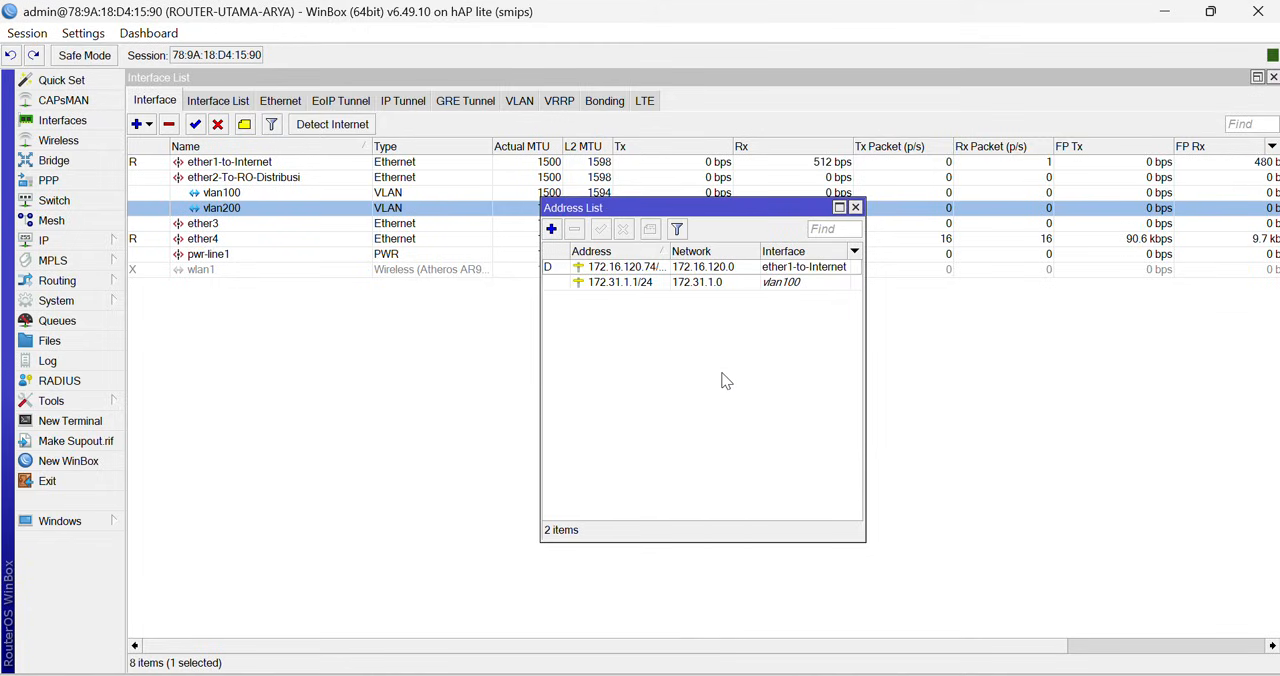
# - Assign the IP address 192.168.30.1/24 to the vlan200 interface and close the address list
pyautogui.click(551, 230)
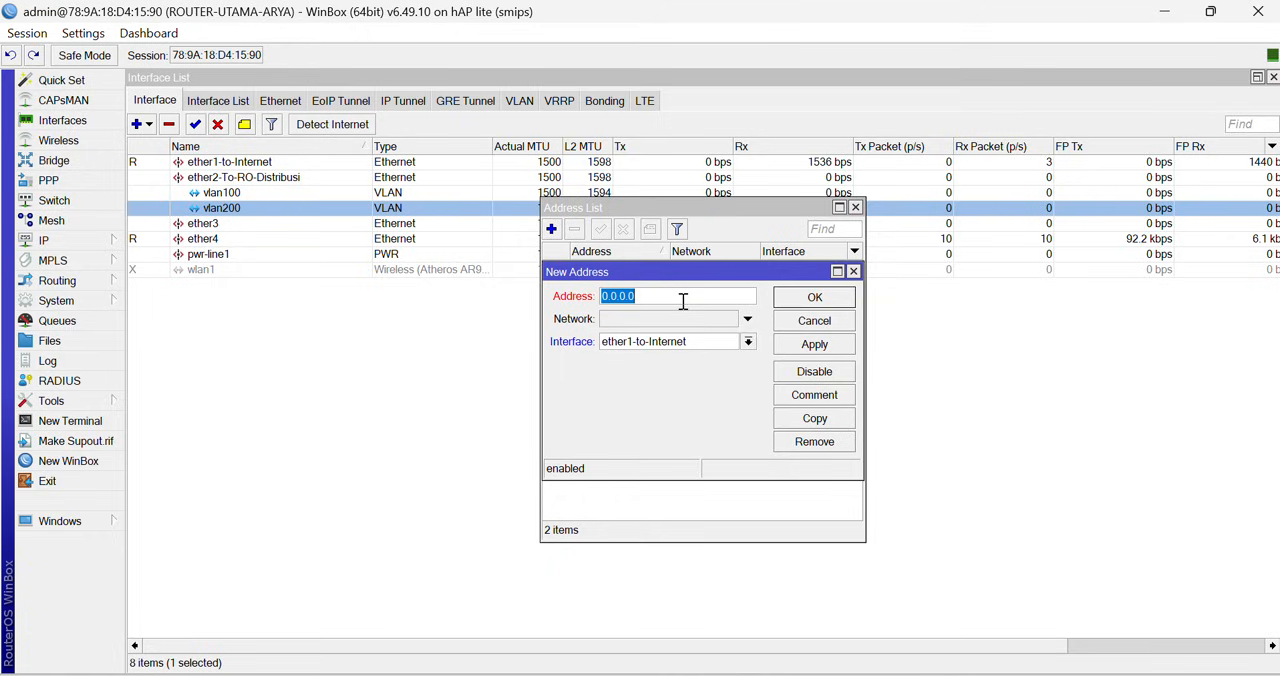
pyautogui.write('192.1')
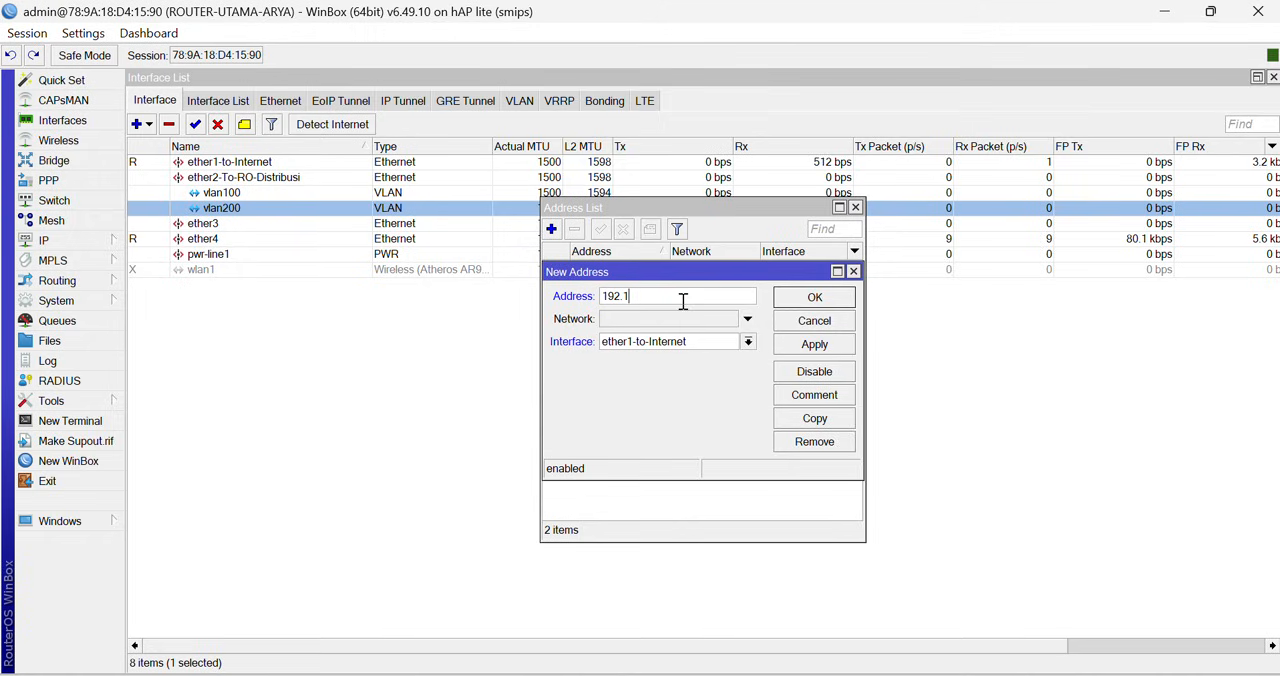
pyautogui.write('68.30.1/24')
pyautogui.click(690, 343)
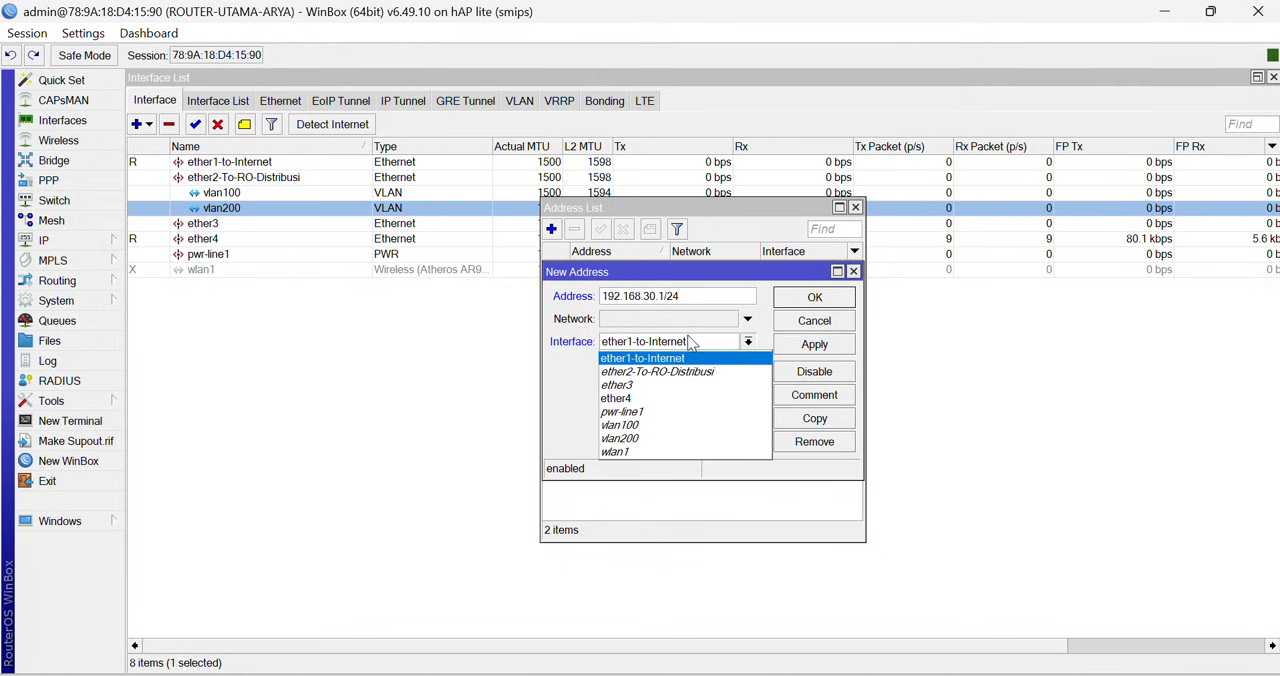
pyautogui.click(651, 439)
pyautogui.click(805, 350)
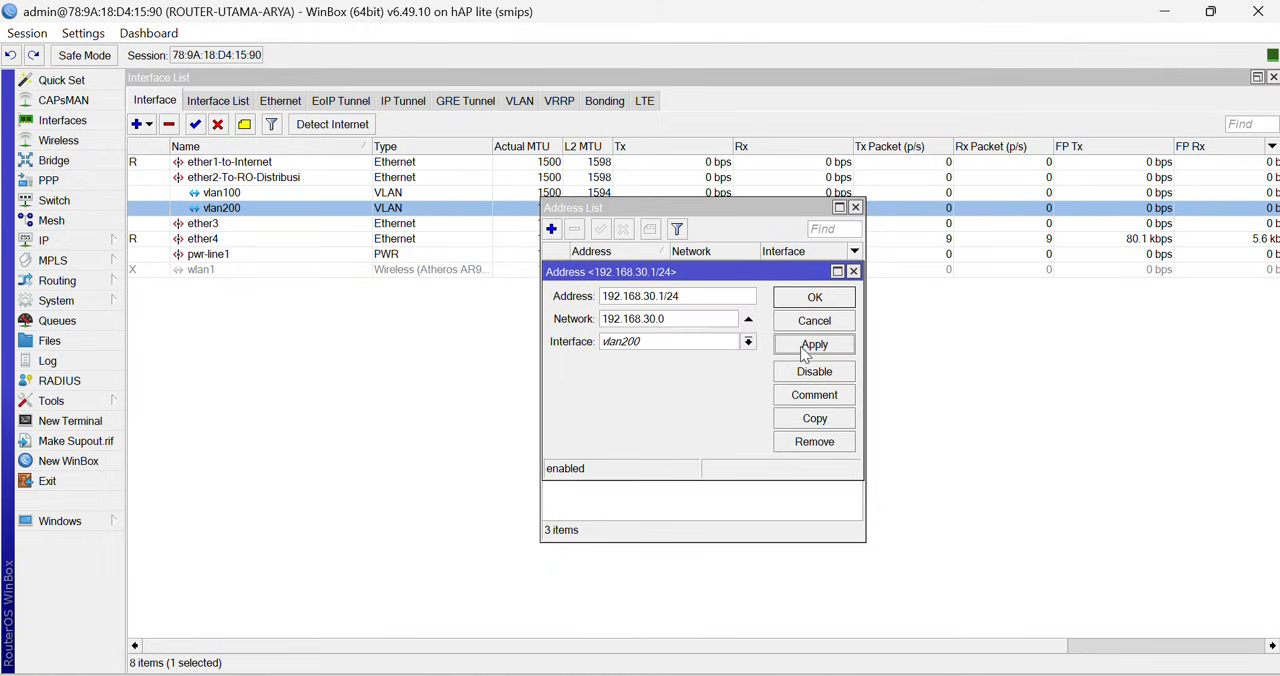
pyautogui.click(815, 297)
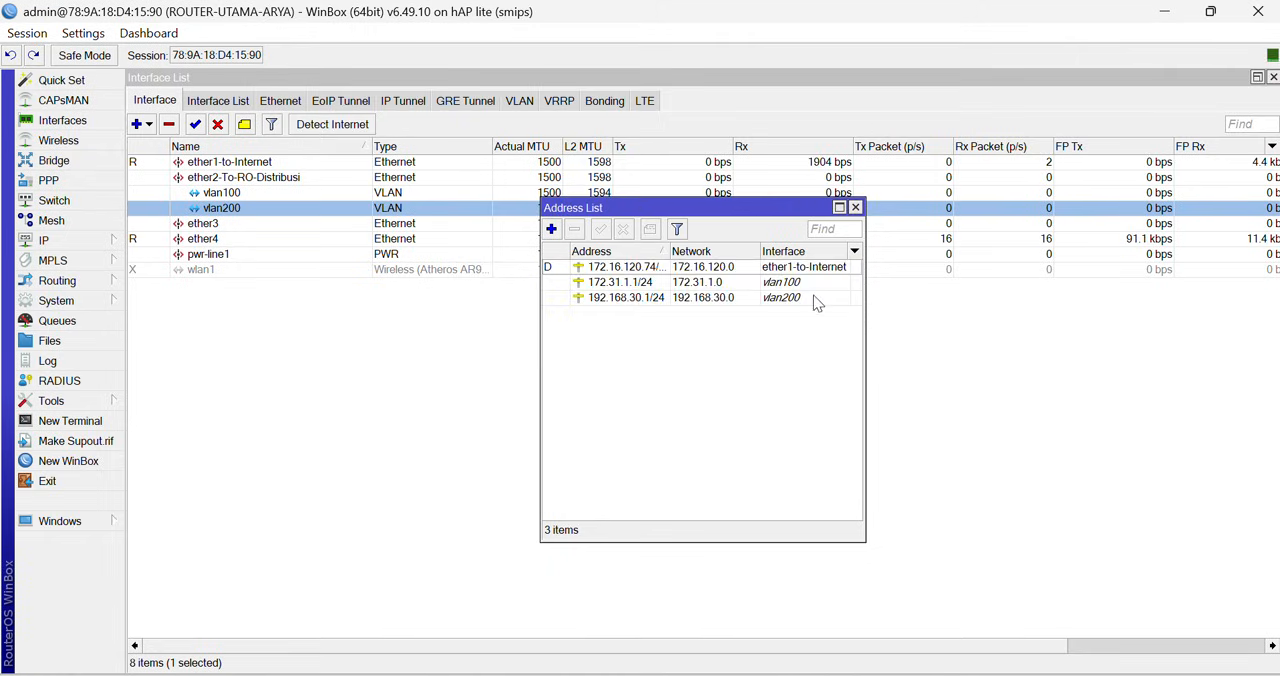
pyautogui.click(855, 208)
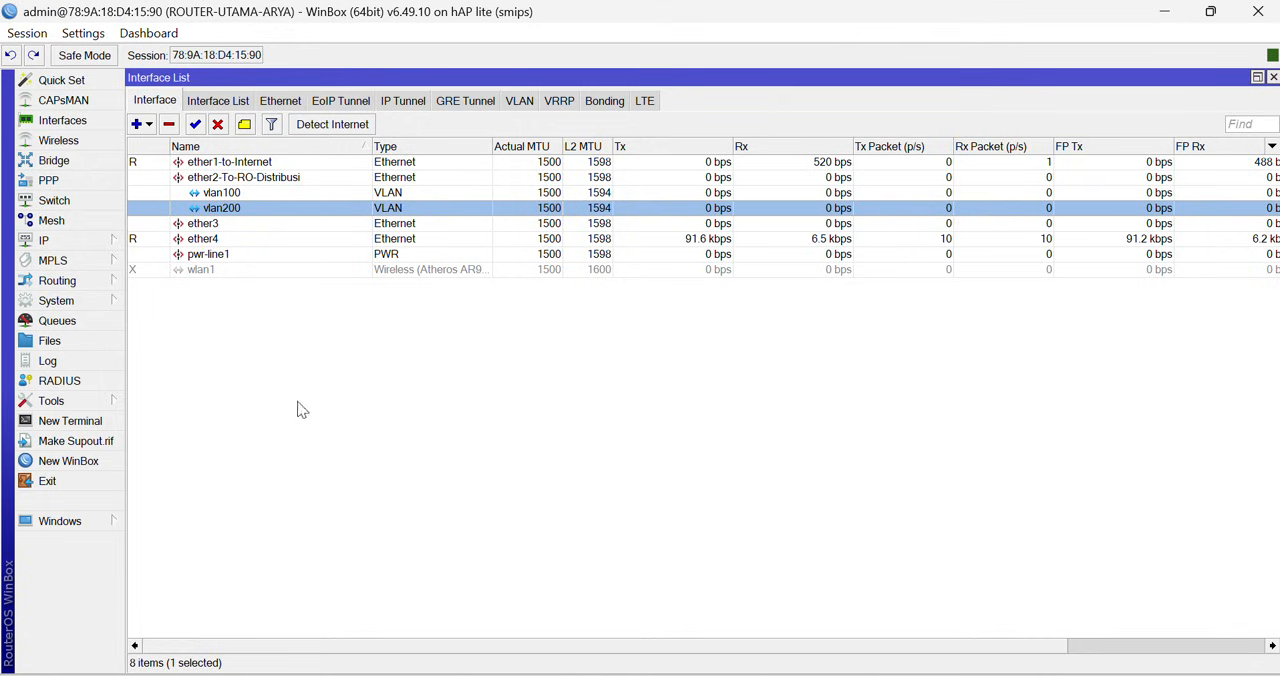
# - Run DHCP Setup on vlan100, accepting network 172.31.1.0/24, pool 172.31.1.2-172.31.1.254 and DNS servers 1.1.1.1 and 8.8.8.8
pyautogui.click(72, 241)
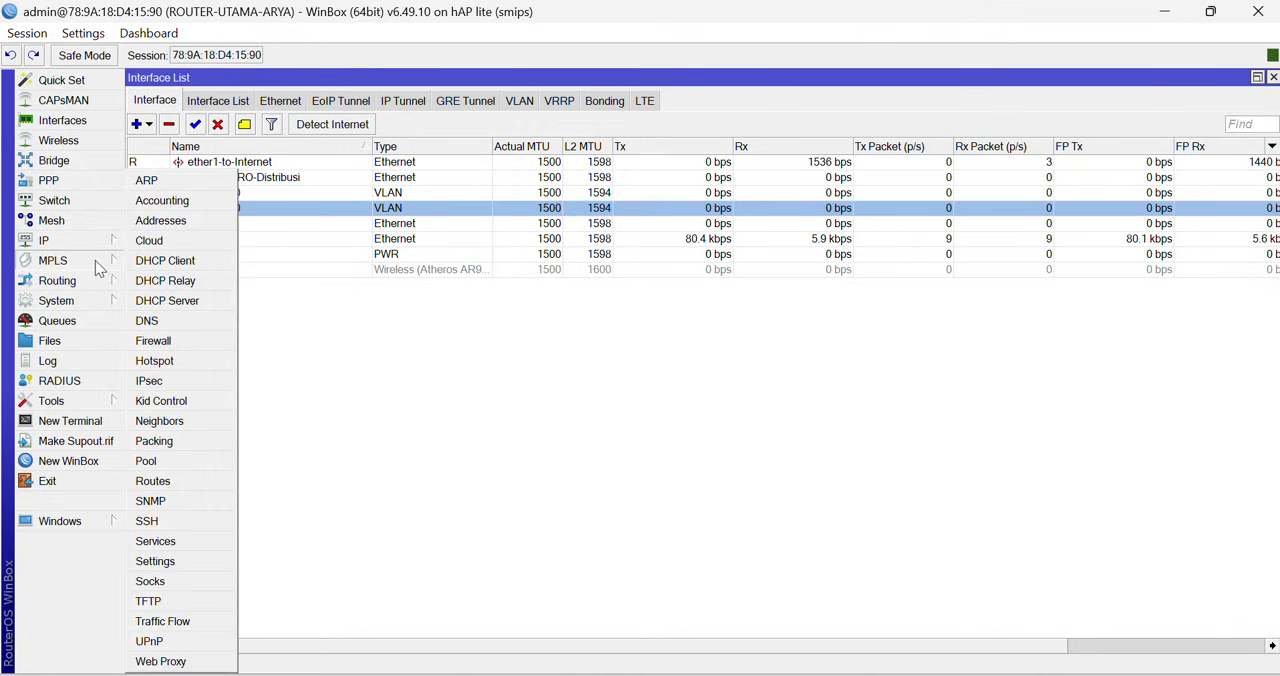
pyautogui.click(195, 301)
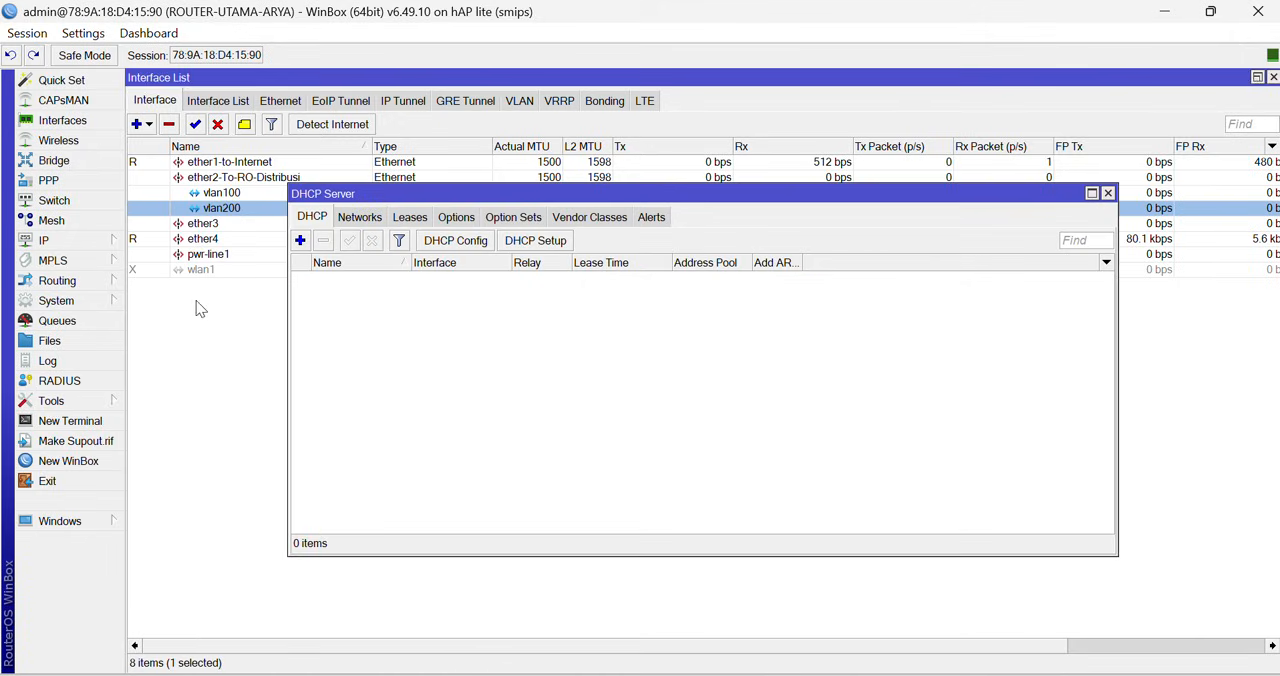
pyautogui.click(548, 246)
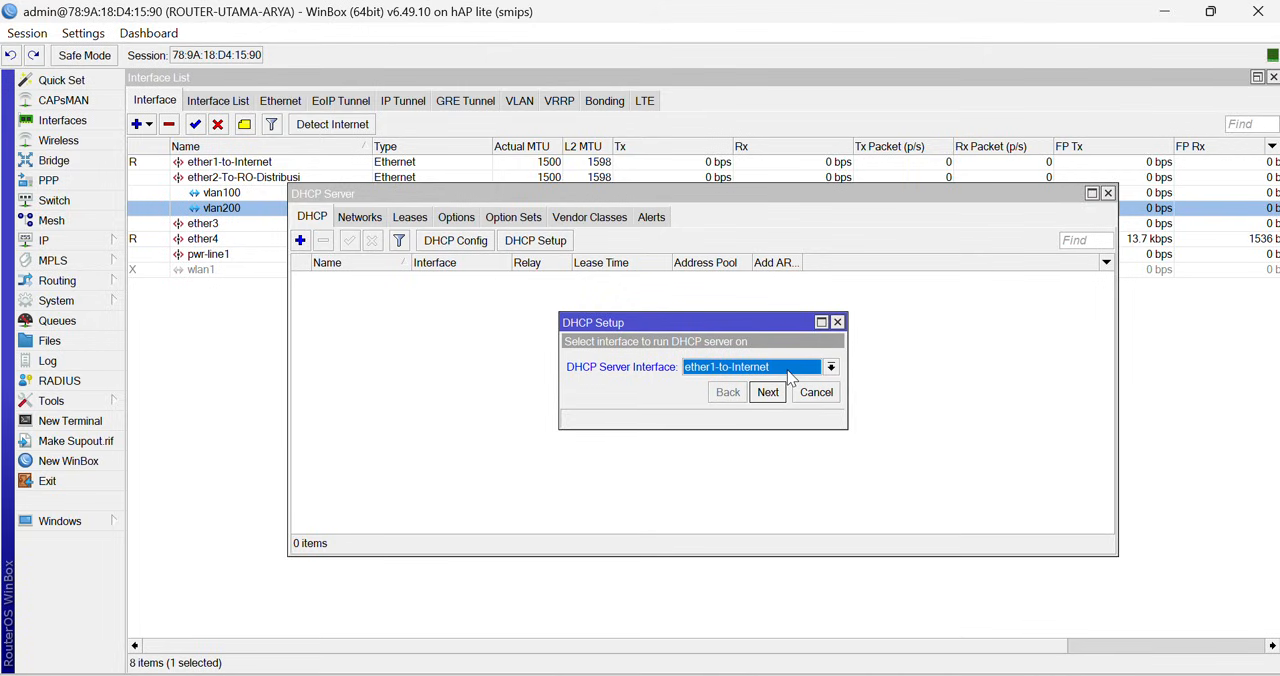
pyautogui.click(790, 372)
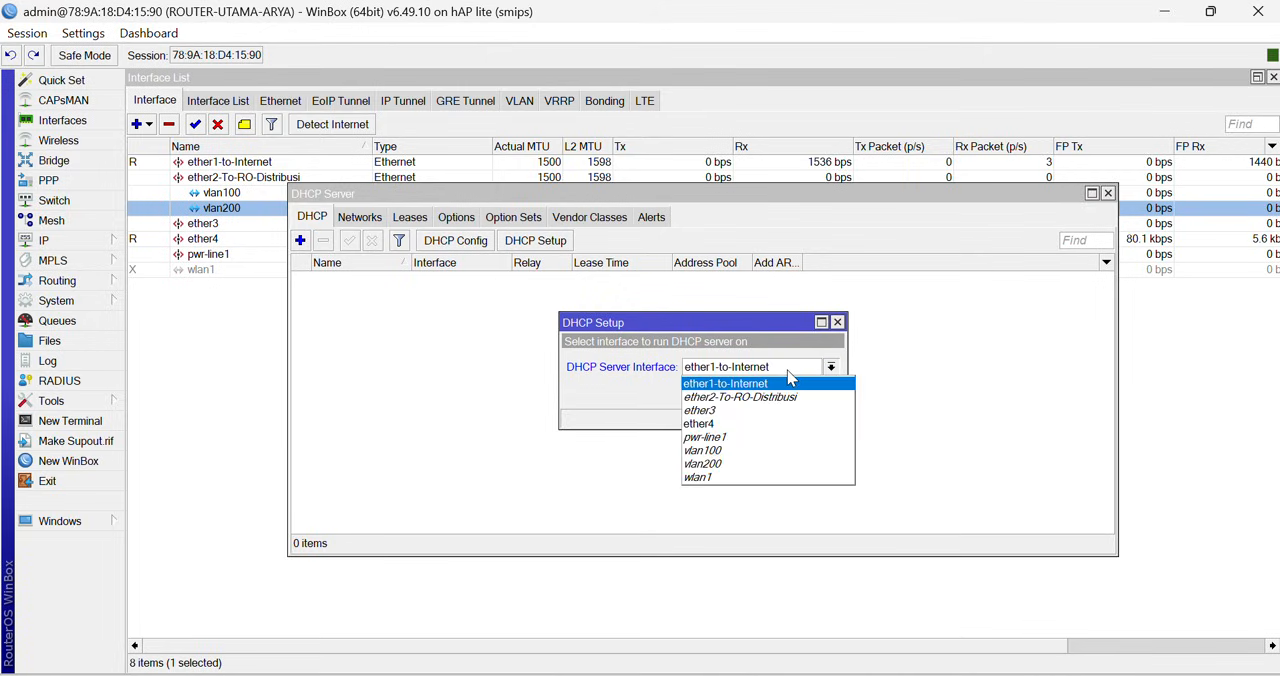
pyautogui.click(771, 450)
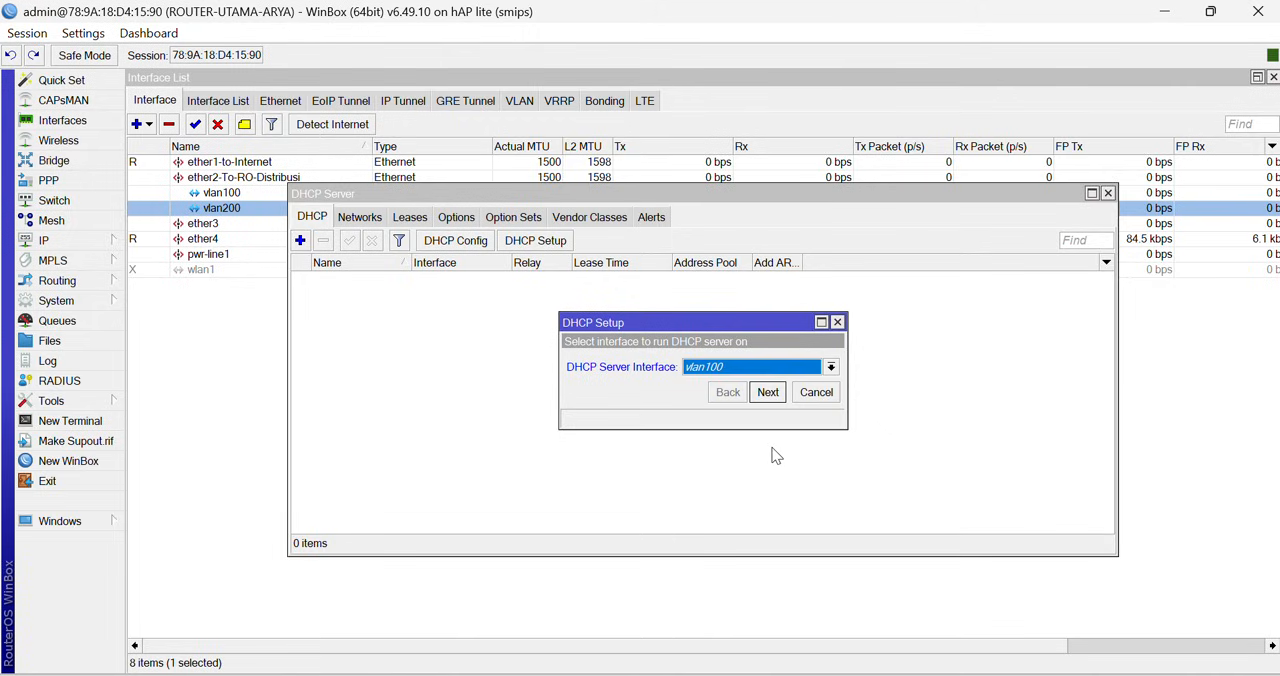
pyautogui.click(767, 392)
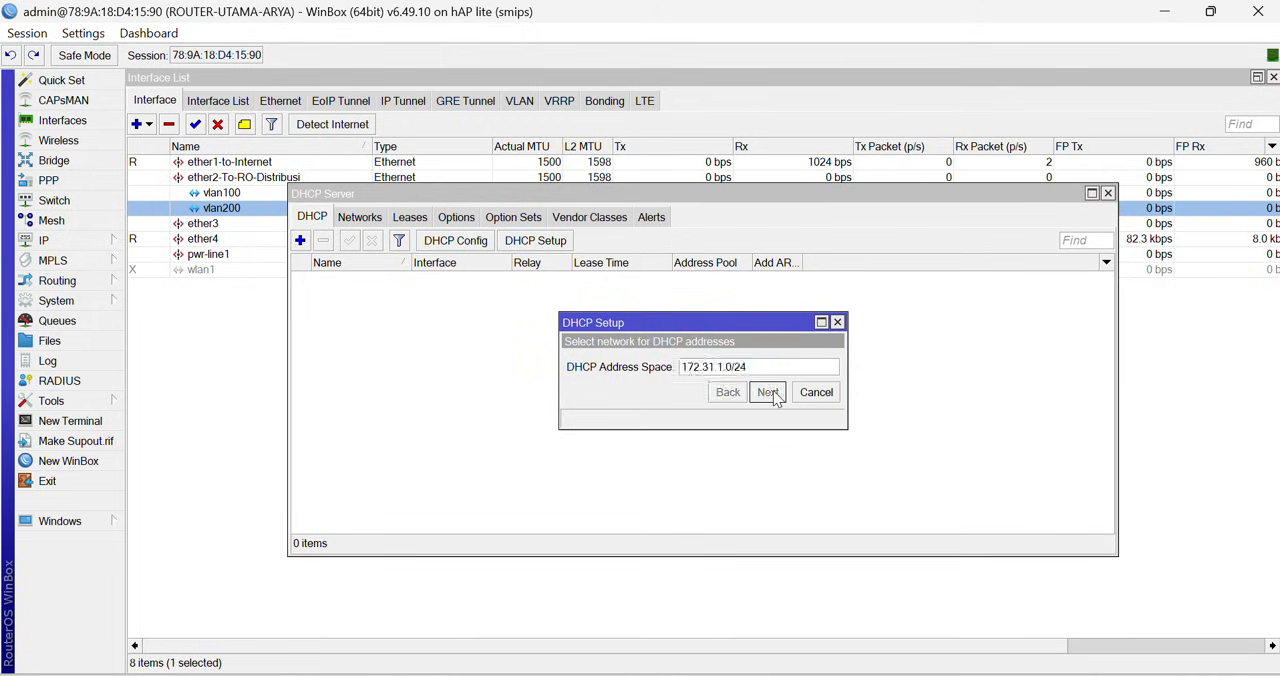
pyautogui.click(768, 392)
pyautogui.click(768, 392)
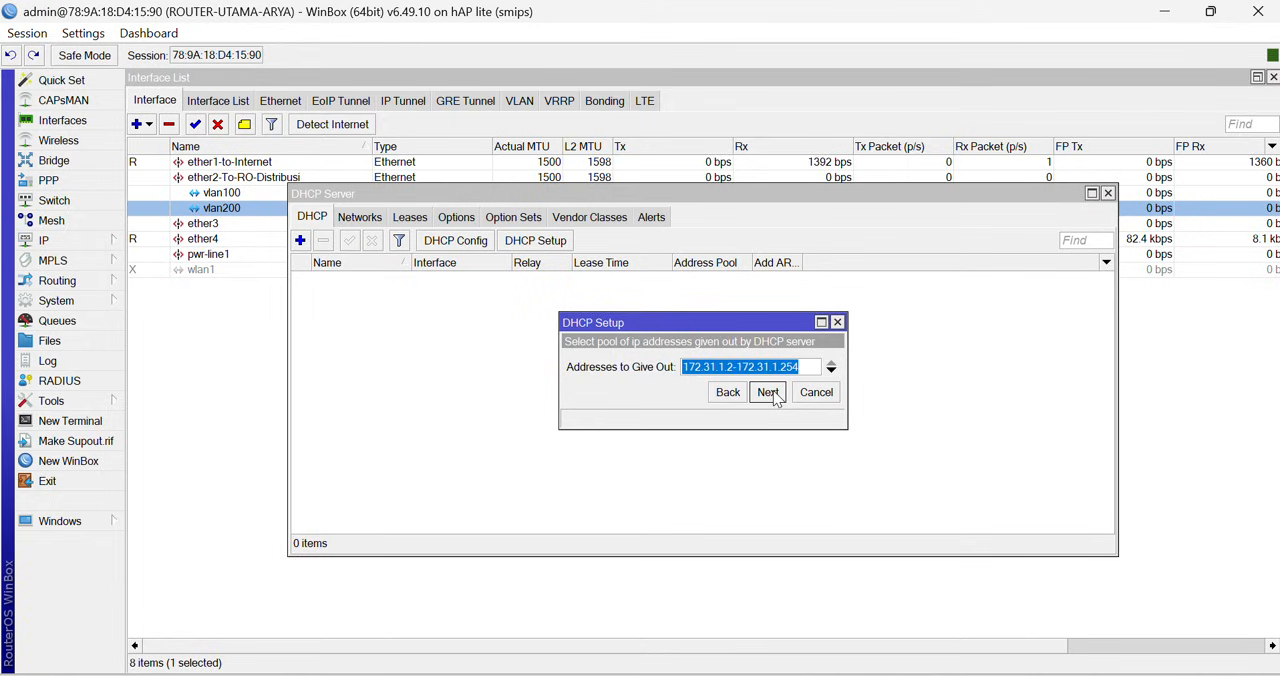
pyautogui.click(768, 392)
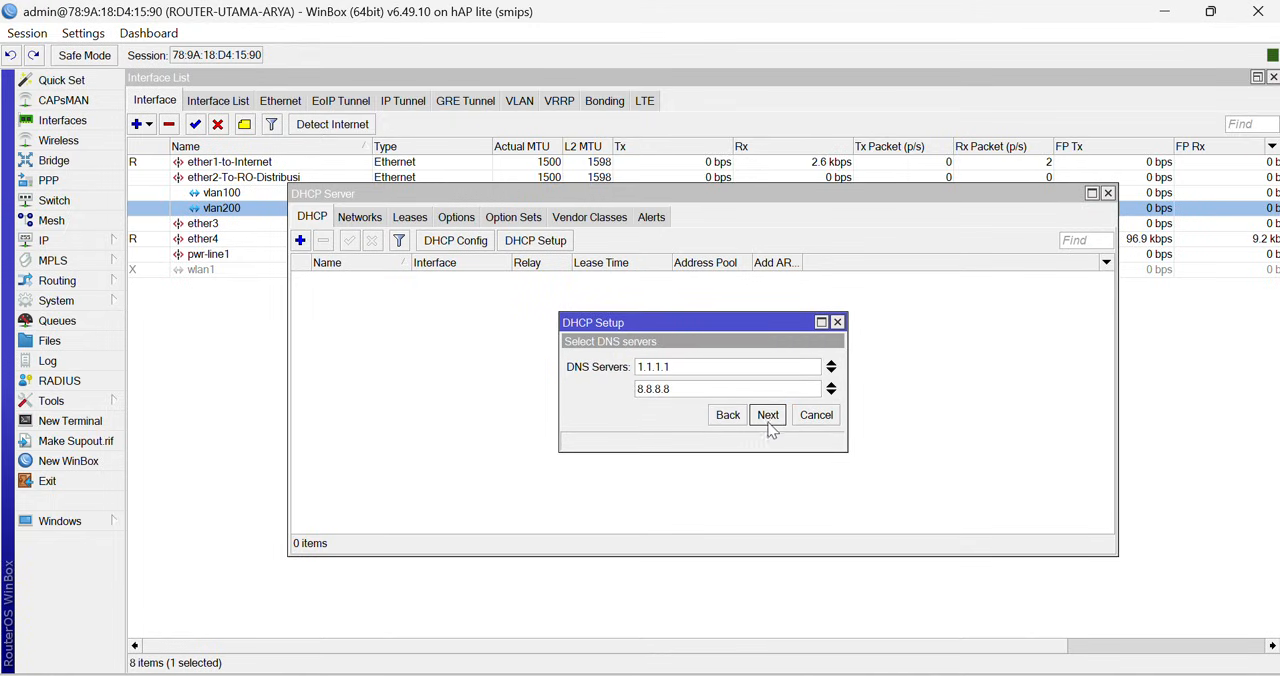
pyautogui.click(769, 416)
pyautogui.click(768, 416)
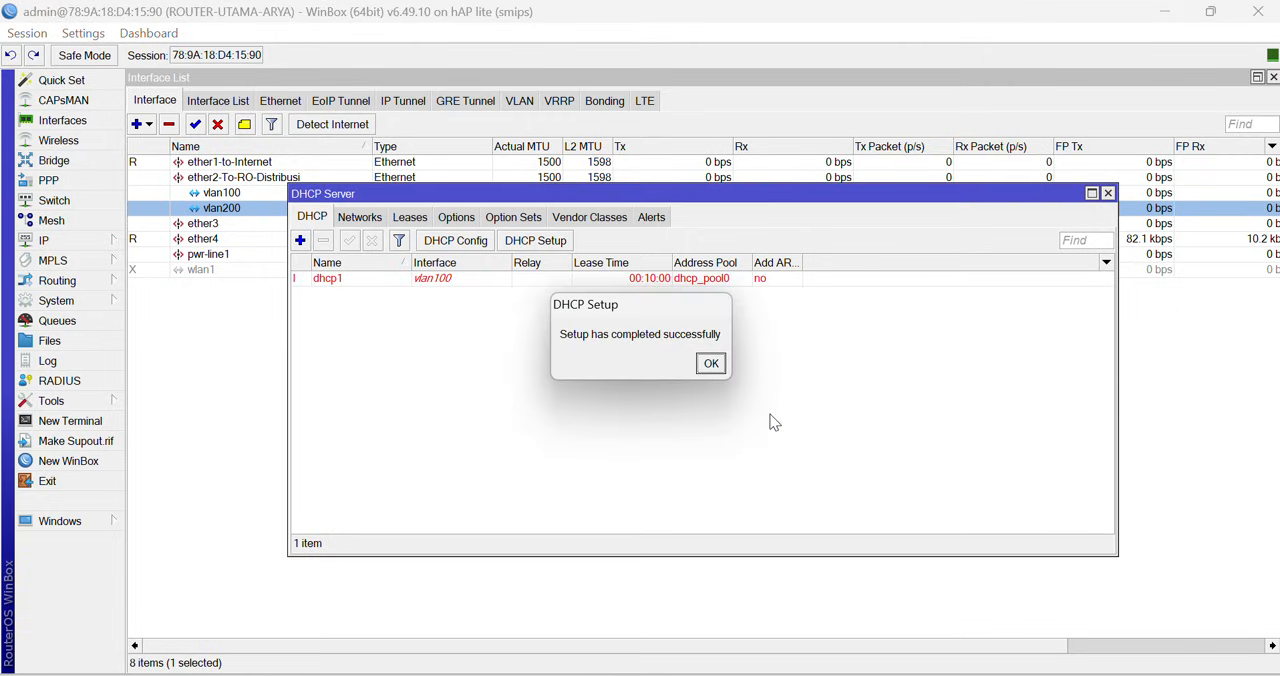
pyautogui.click(710, 365)
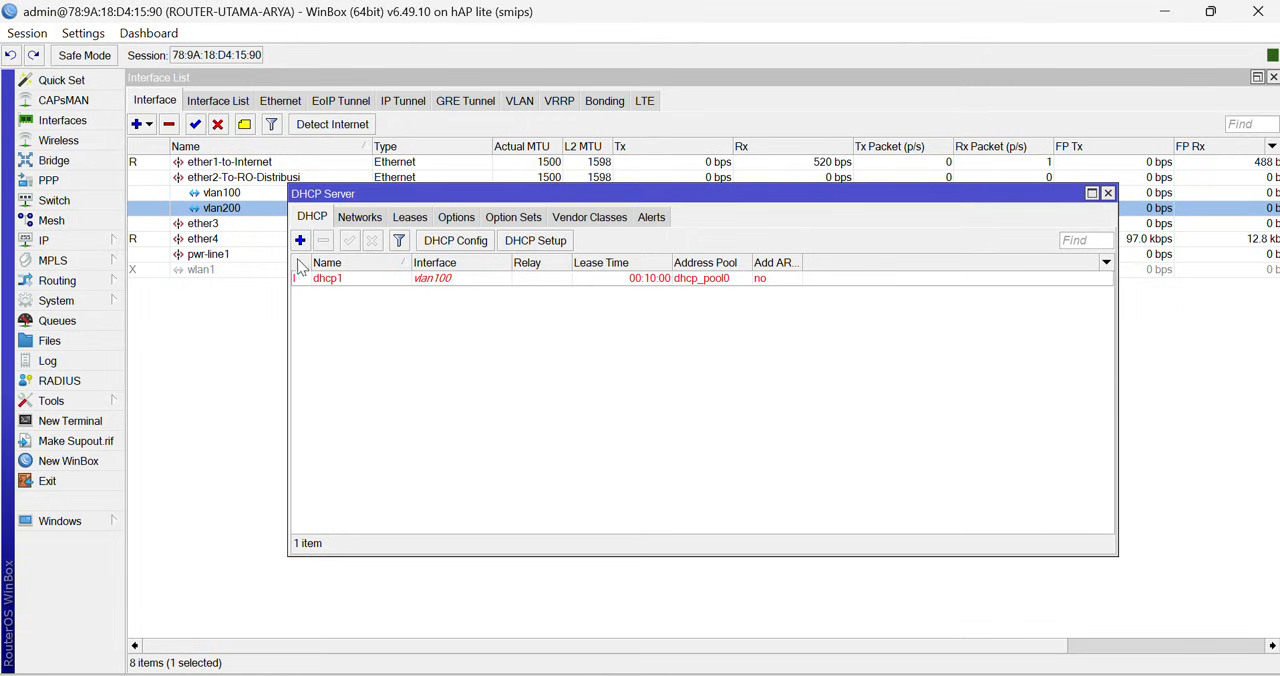
# - Run DHCP Setup on vlan200, accepting network 192.168.30.0/24, pool 192.168.30.2-192.168.30.254 and lease time 00:10:00, and close the DHCP server window
pyautogui.click(300, 241)
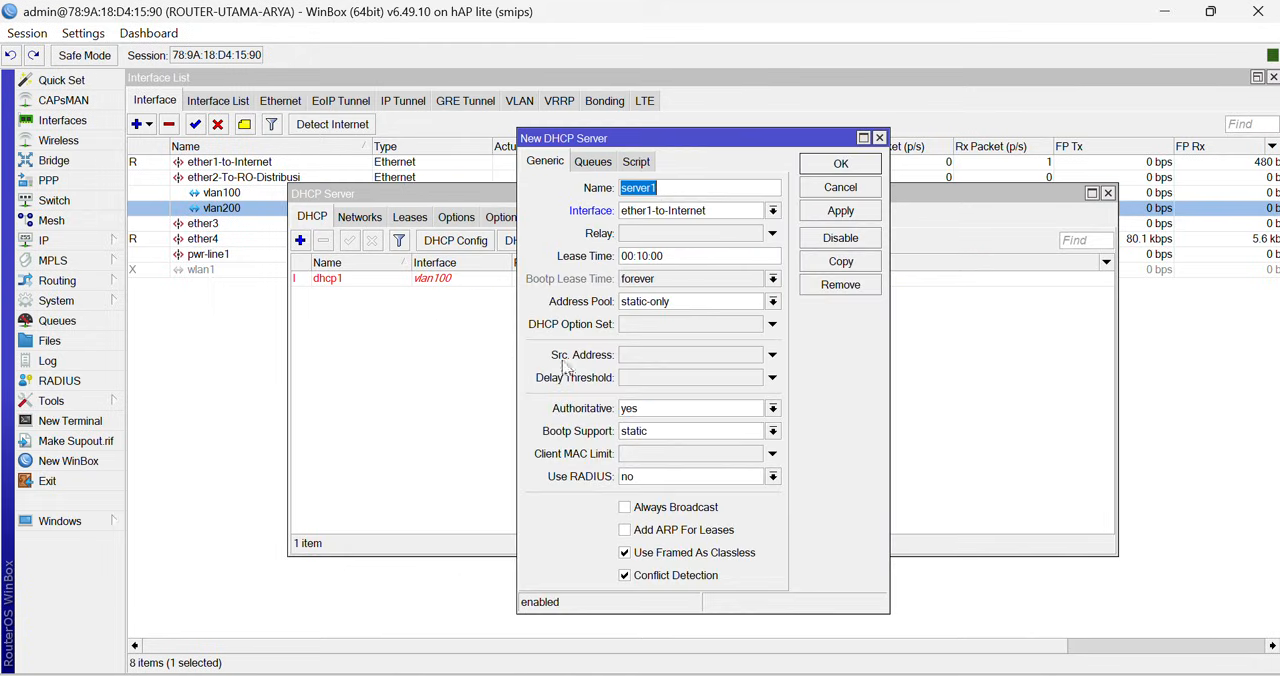
pyautogui.click(879, 138)
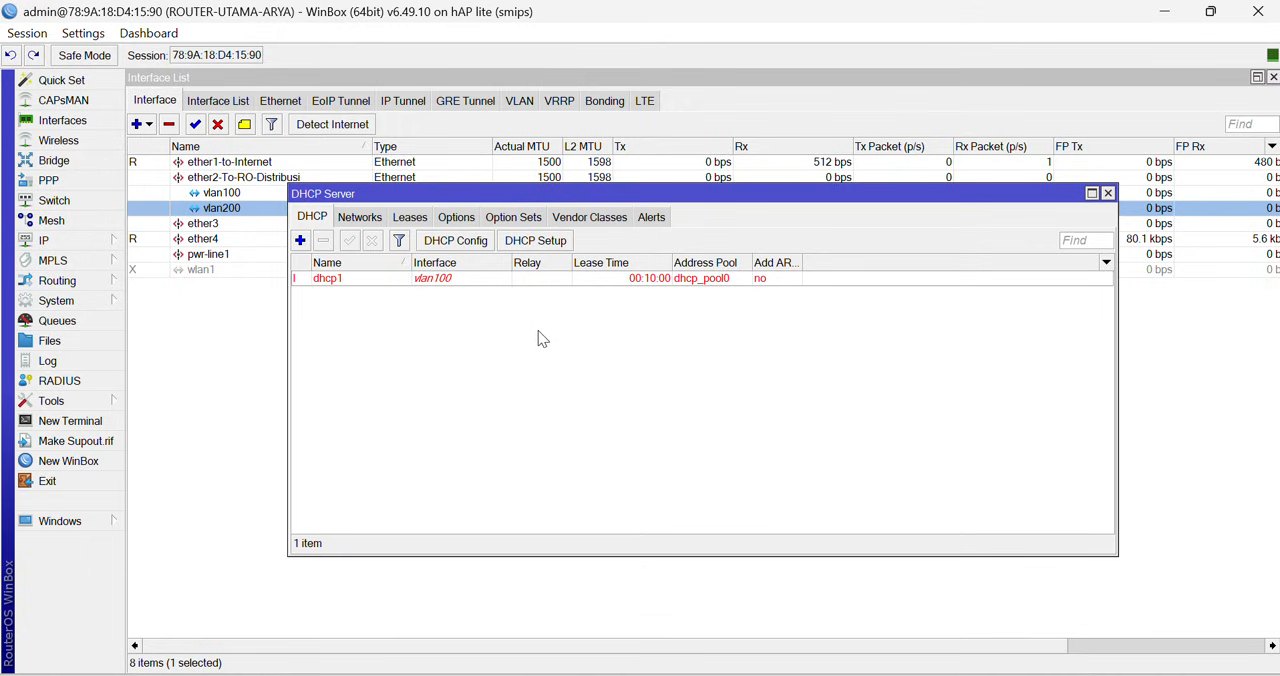
pyautogui.click(536, 241)
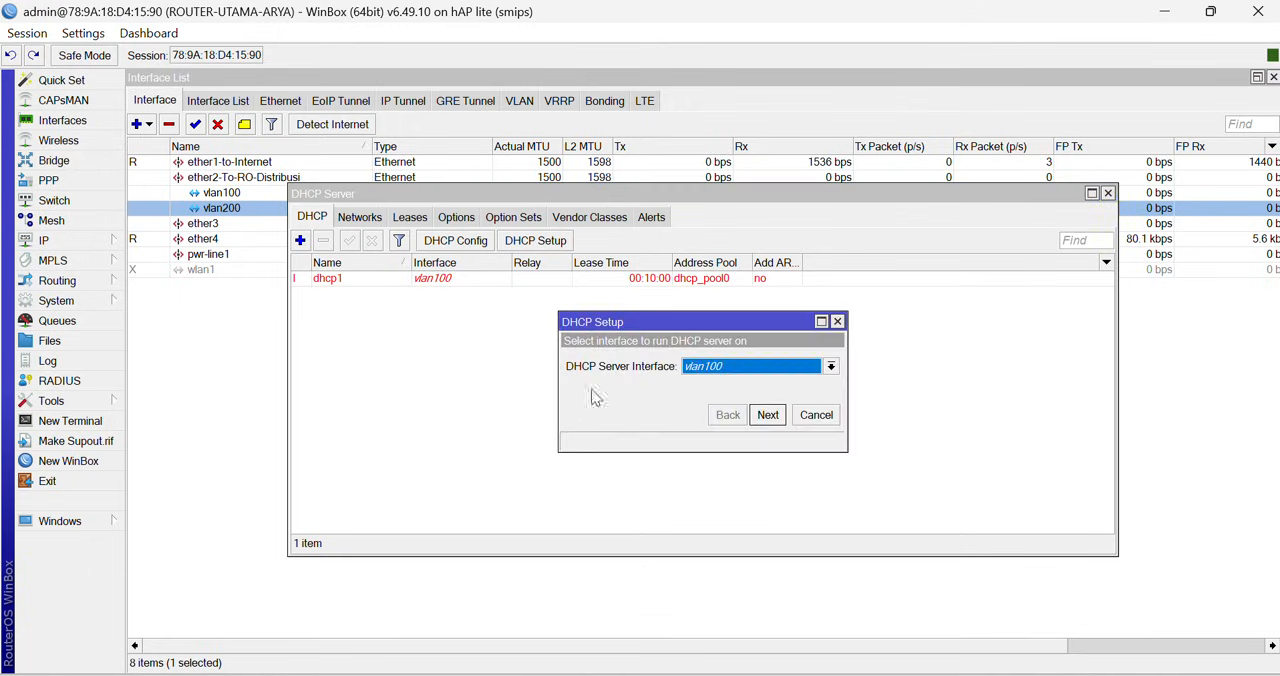
pyautogui.click(759, 369)
pyautogui.click(720, 463)
pyautogui.click(772, 421)
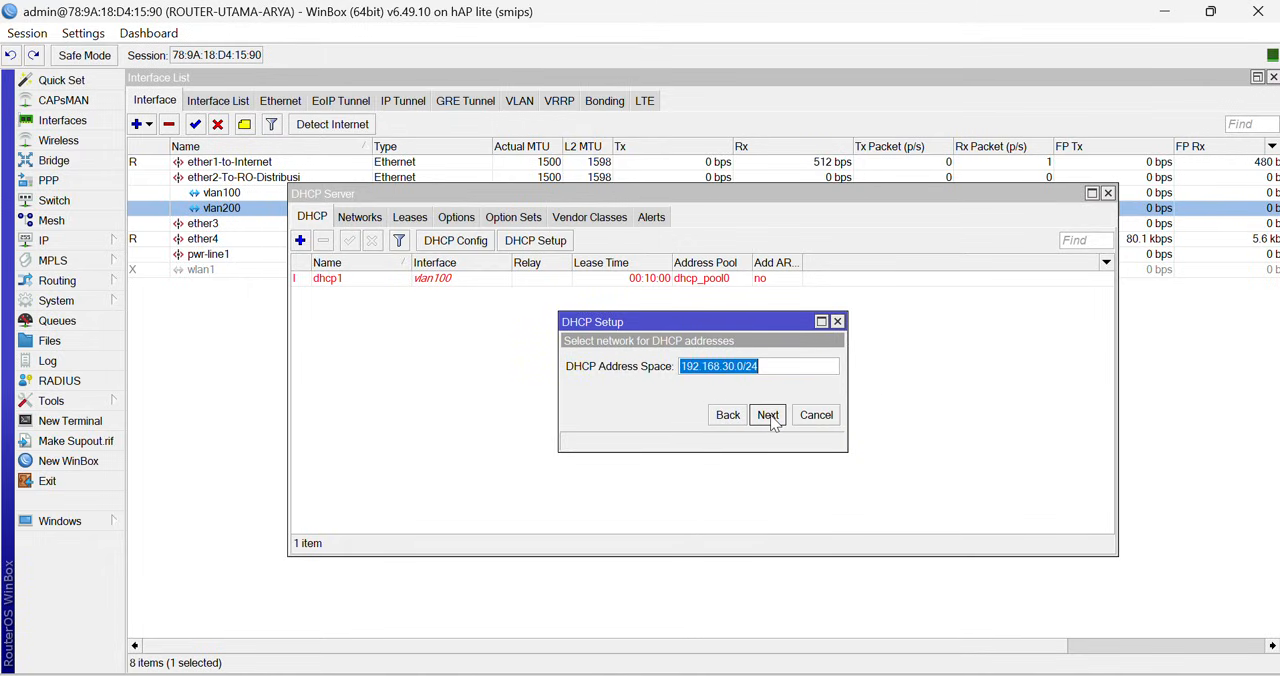
pyautogui.click(767, 415)
pyautogui.click(767, 415)
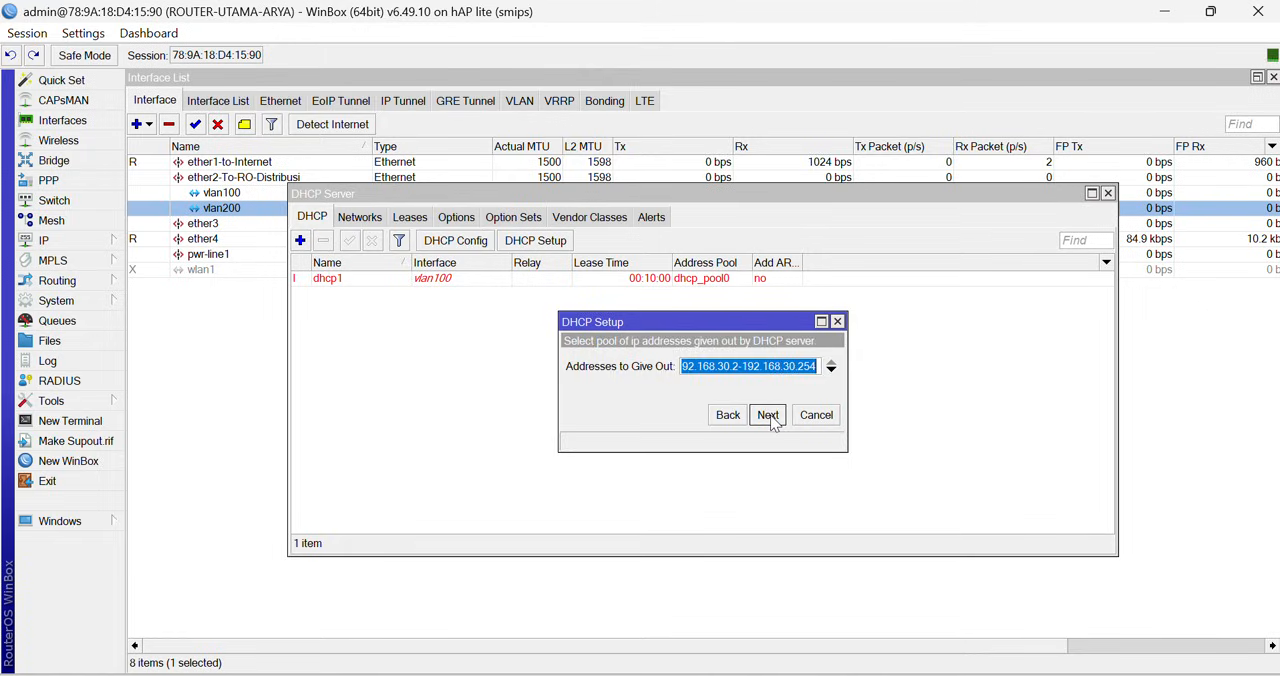
pyautogui.click(767, 415)
pyautogui.click(767, 415)
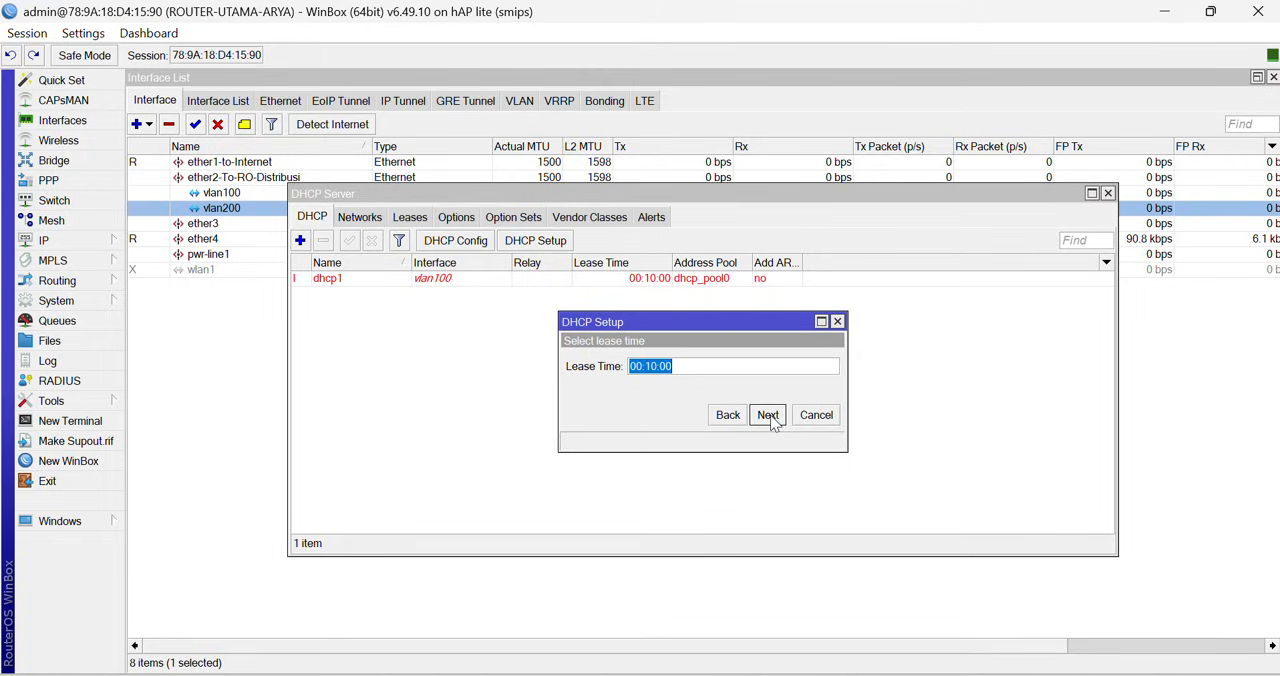
pyautogui.click(767, 415)
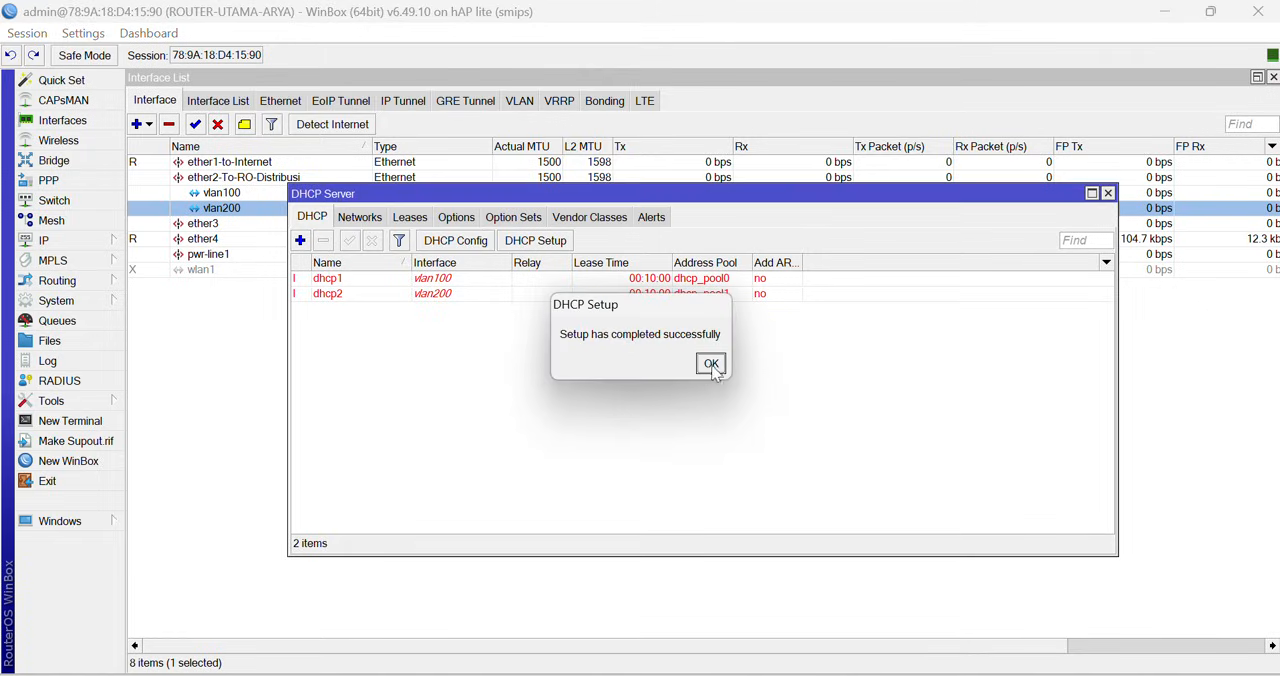
pyautogui.click(709, 364)
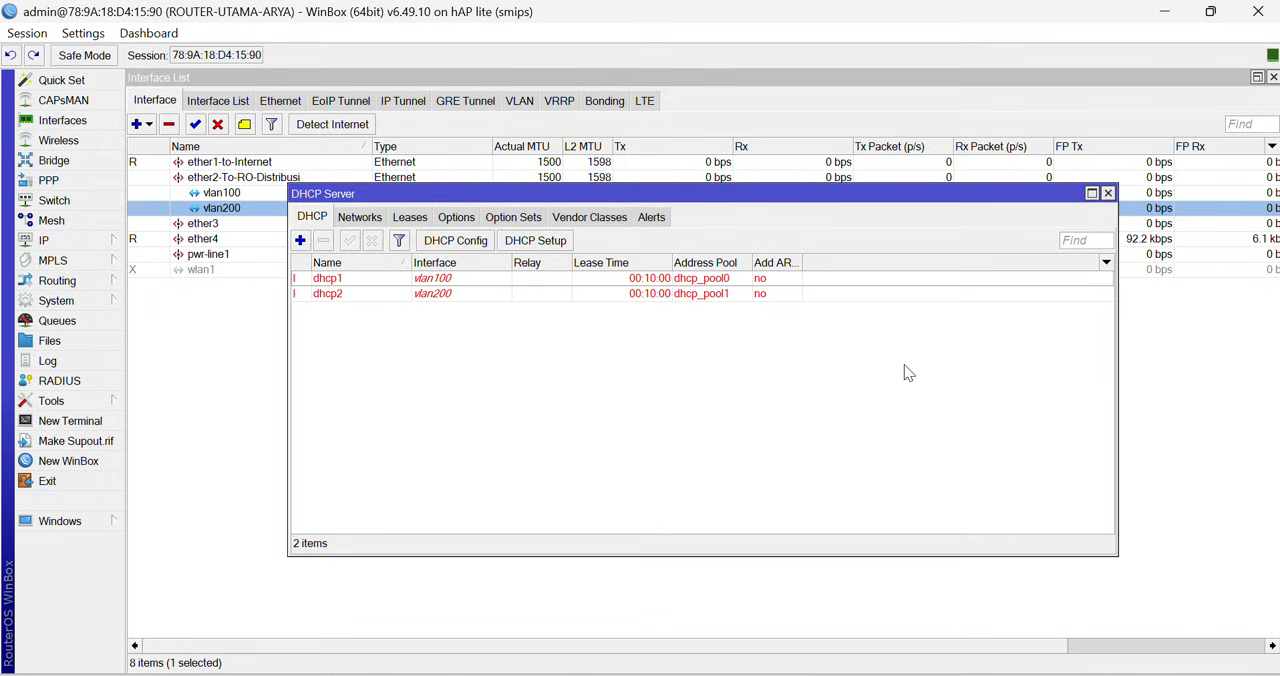
pyautogui.click(1107, 194)
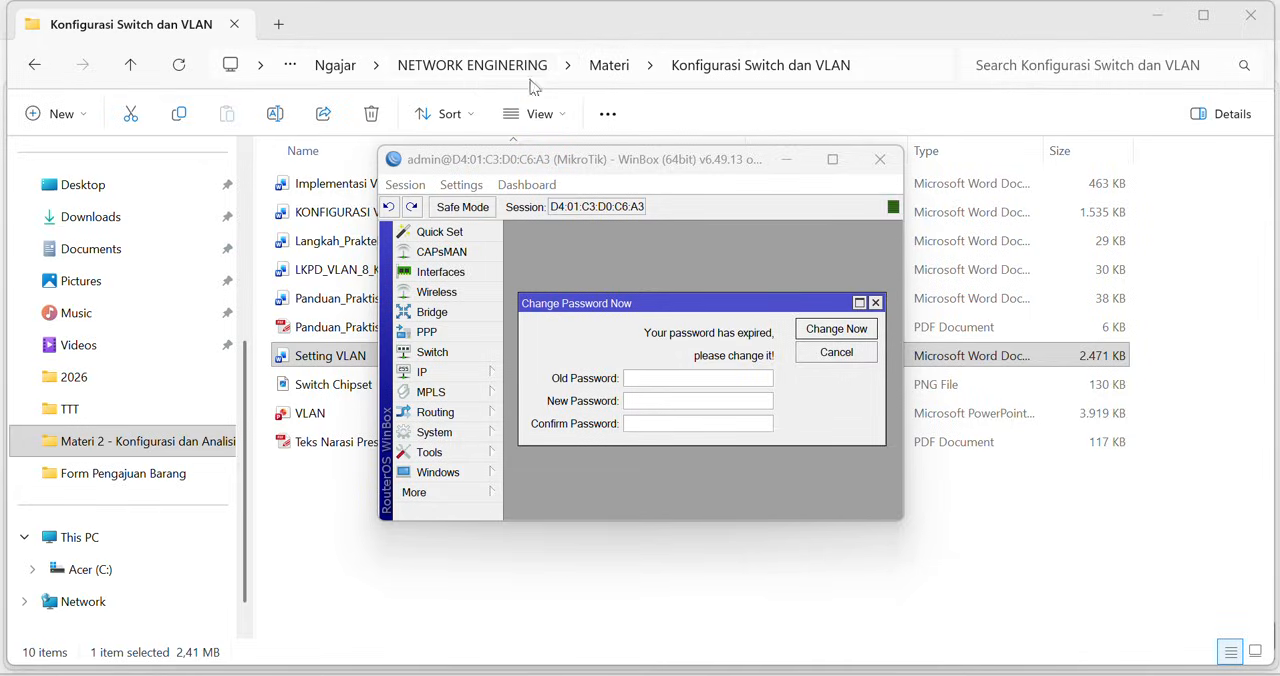
# - Maximize the second router's WinBox session, dismiss the expired-password request and set the router's identity to RO-DISTRIBUSI
pyautogui.doubleClick(671, 164)
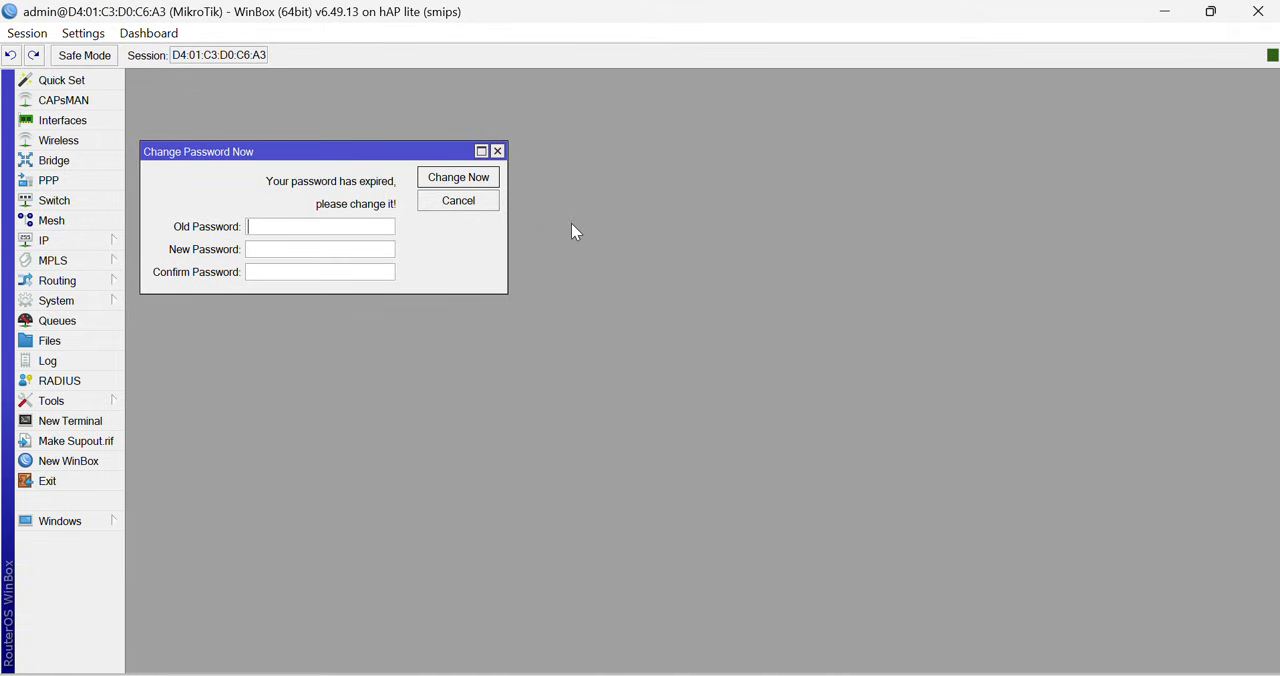
pyautogui.click(497, 151)
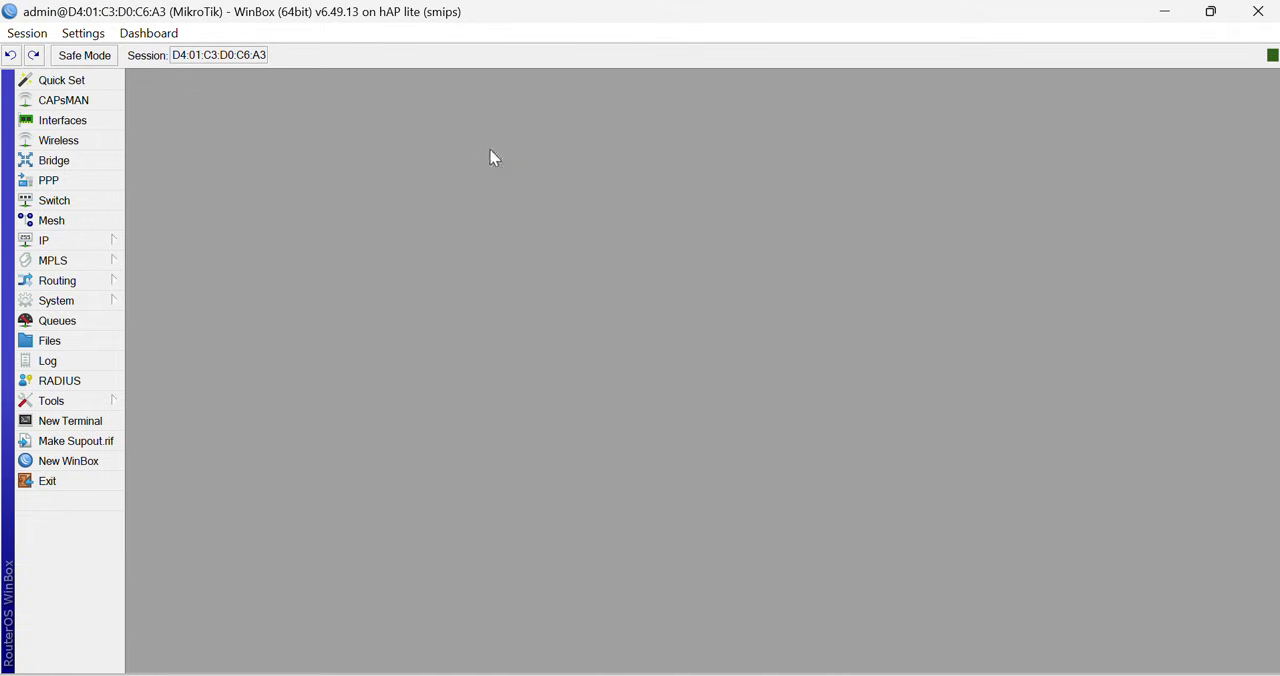
pyautogui.click(99, 303)
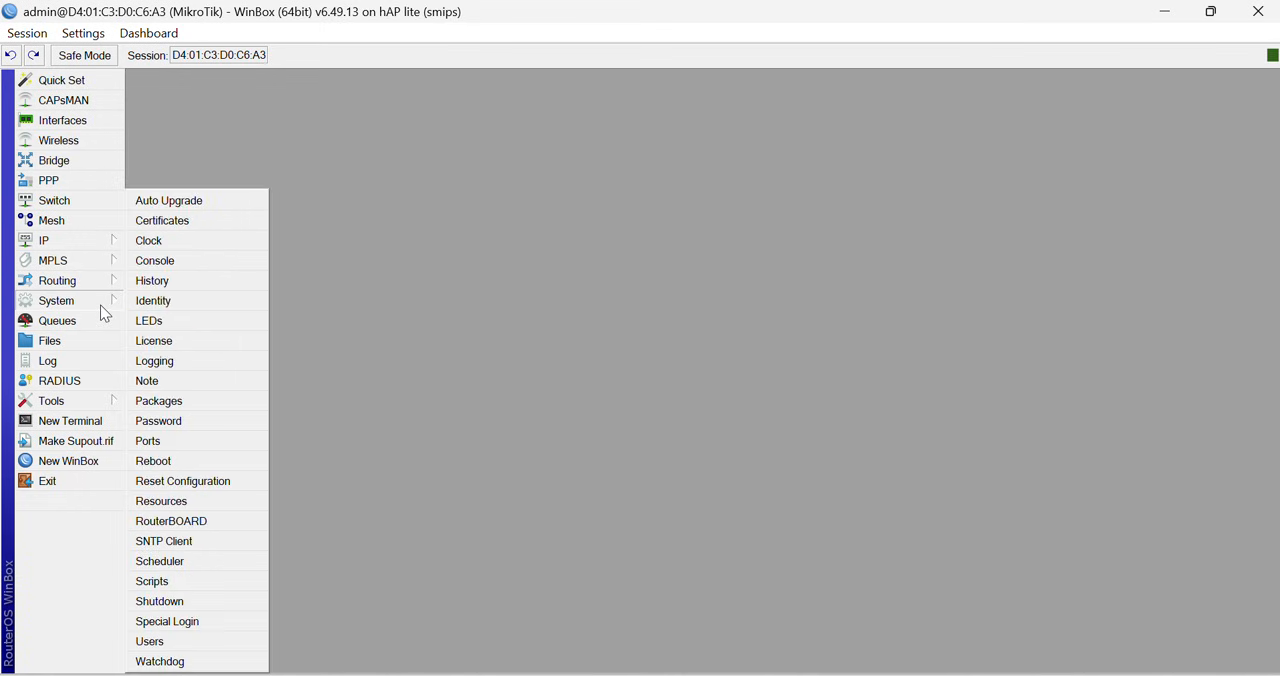
pyautogui.click(173, 301)
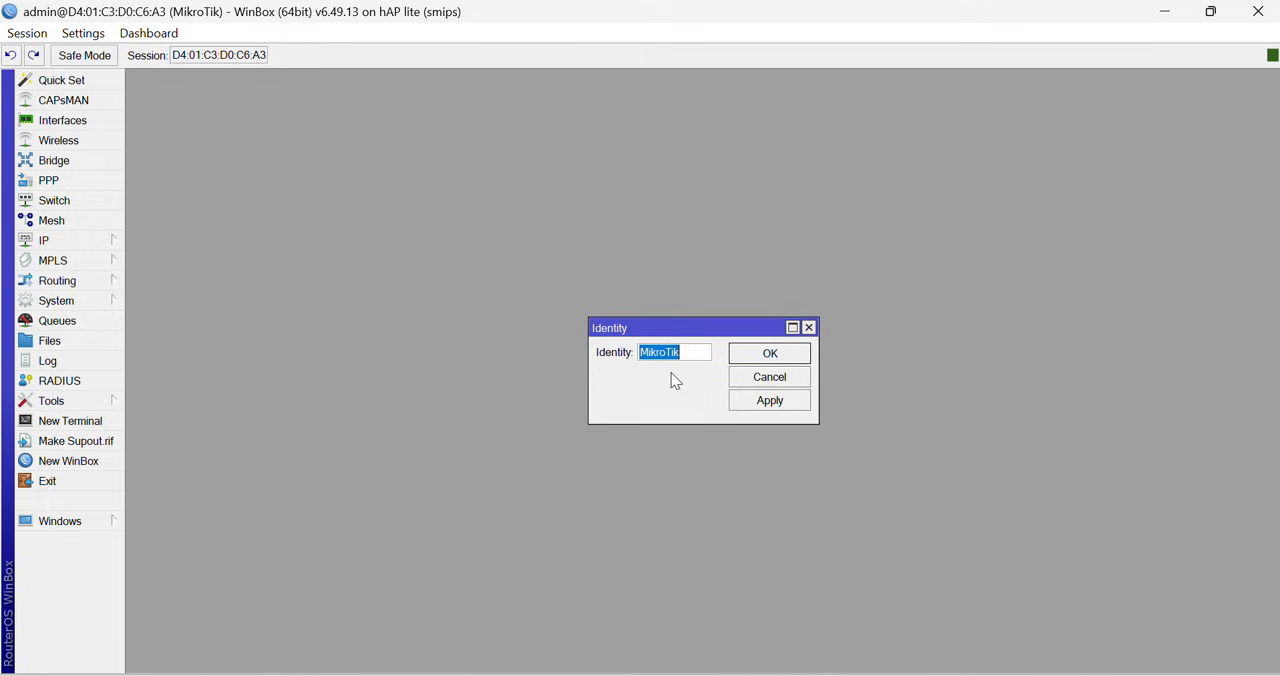
pyautogui.write('RO')
pyautogui.write('-D')
pyautogui.write('IS')
pyautogui.write('TRIBUSI')
pyautogui.click(729, 400)
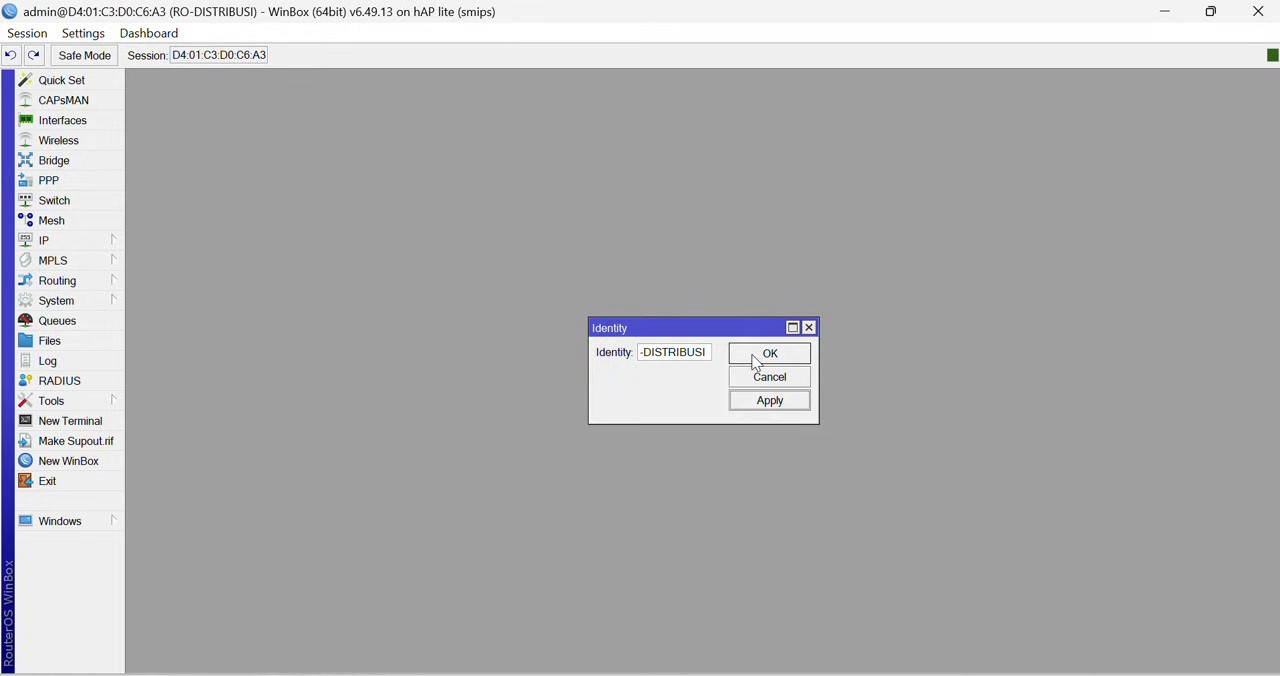
pyautogui.click(754, 358)
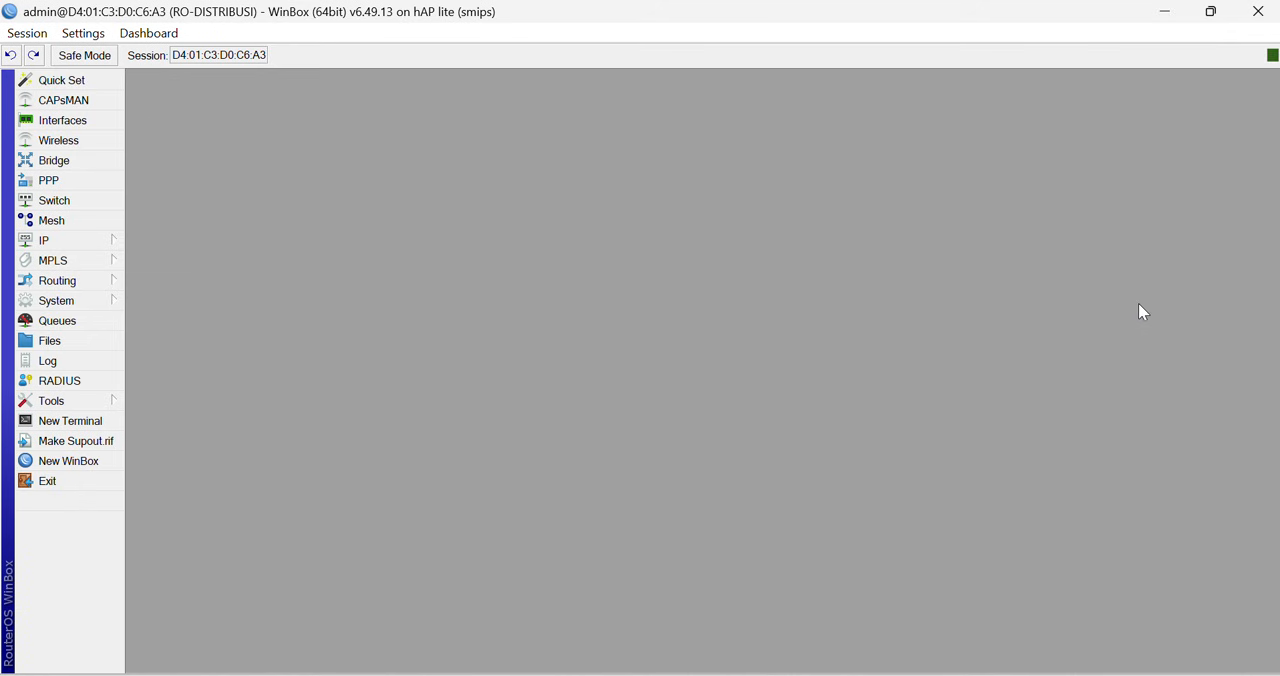
# - Rename the ether1 interface of the distribution router as ether1-to-RO-UTAMA-TRUNK
pyautogui.click(58, 124)
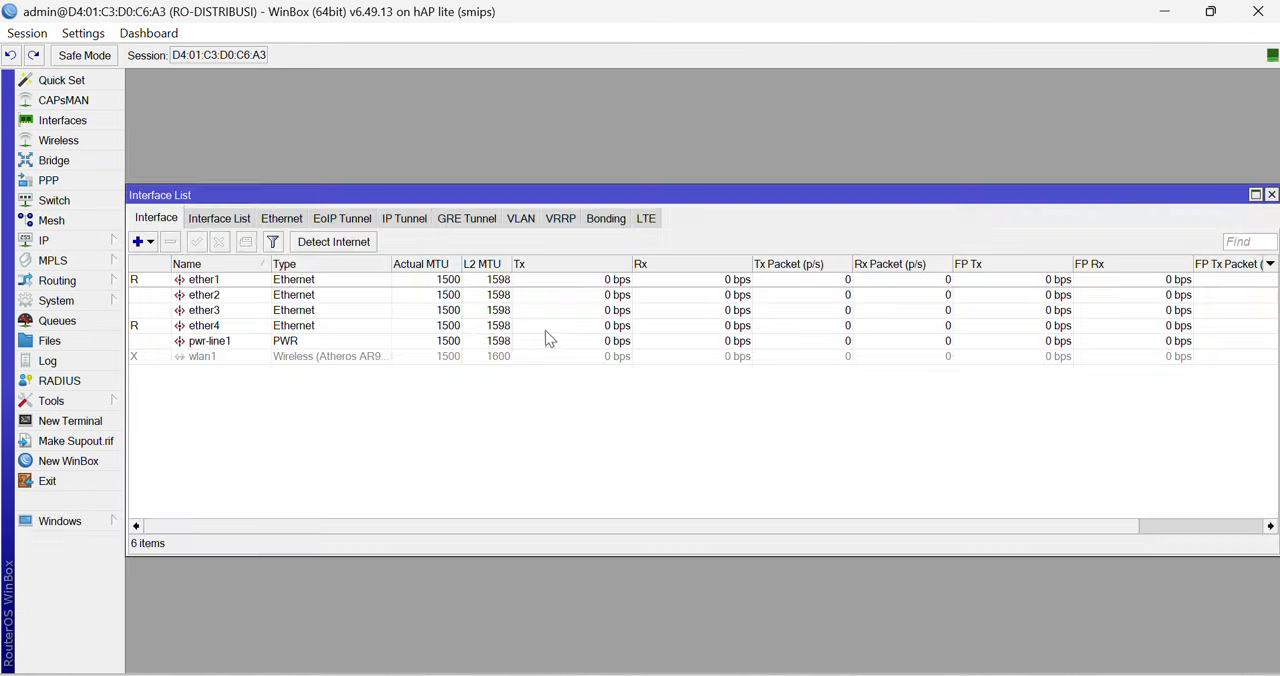
pyautogui.click(214, 282)
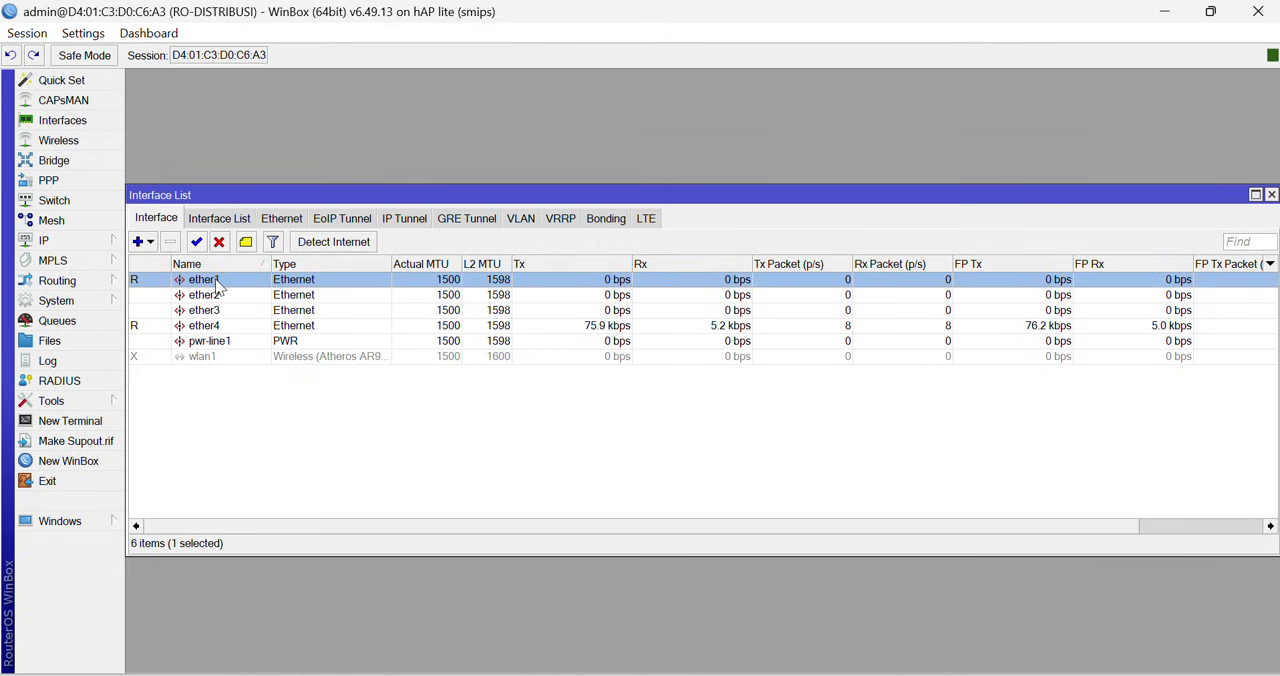
pyautogui.doubleClick(218, 284)
pyautogui.click(675, 225)
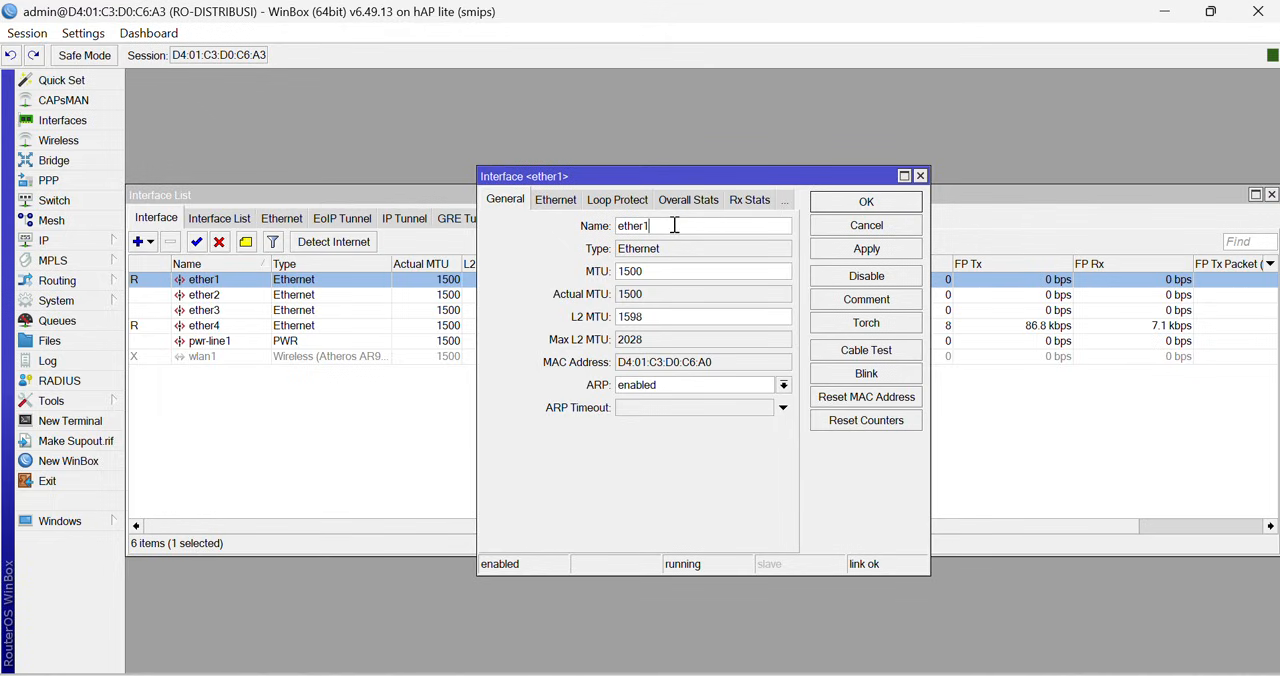
pyautogui.write('-to-')
pyautogui.write('RO-UTAMA-TRUNK')
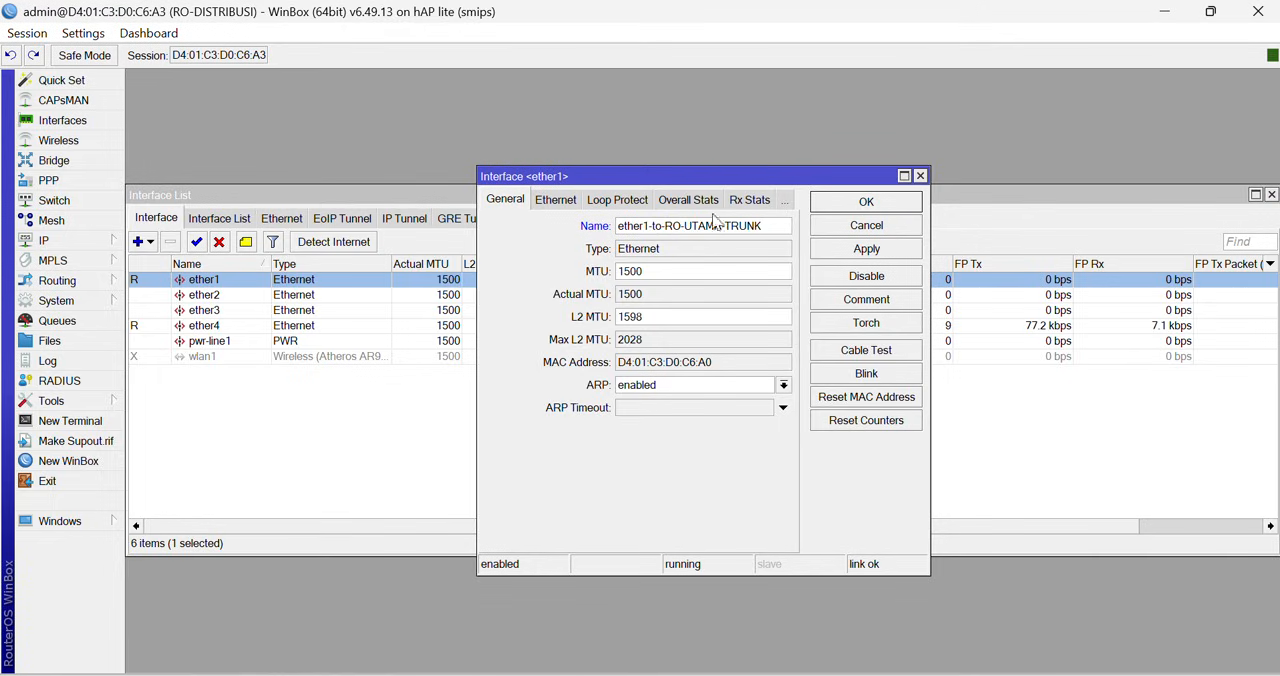
pyautogui.click(858, 250)
pyautogui.click(866, 203)
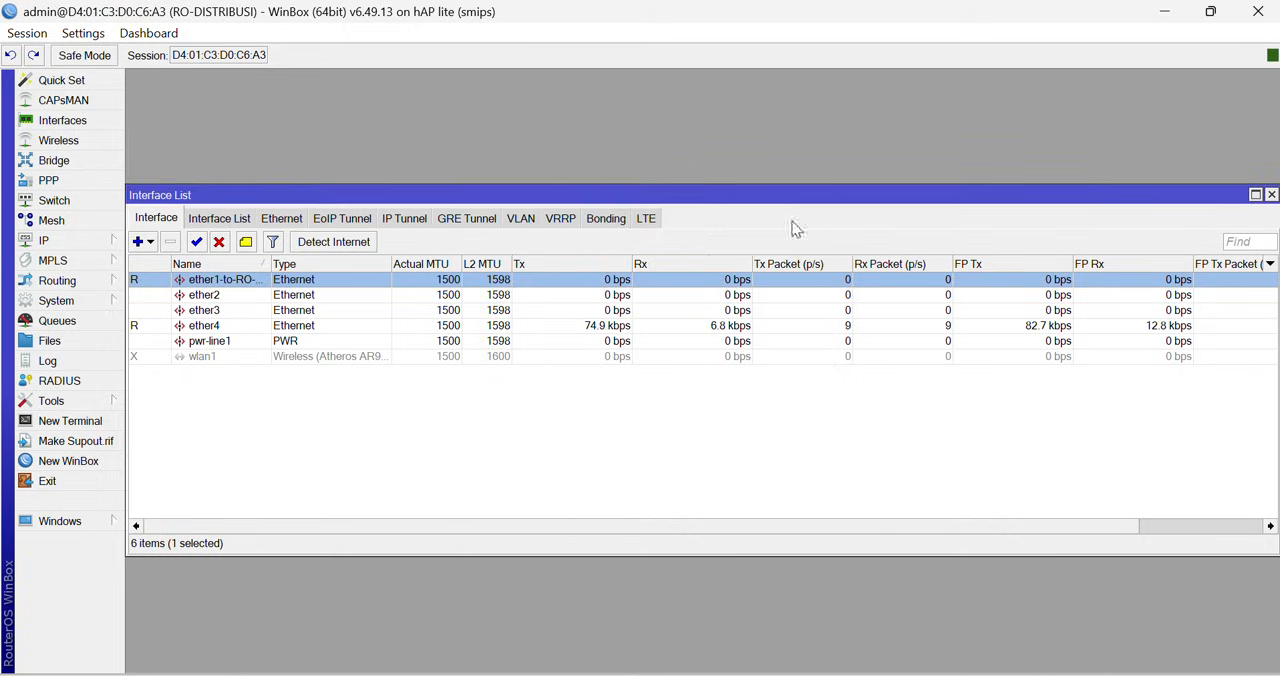
# - Widen the Name column of the interface list to fit the full interface names
pyautogui.click(276, 265)
pyautogui.click(252, 263)
pyautogui.moveTo(270, 263); pyautogui.dragTo(360, 263)
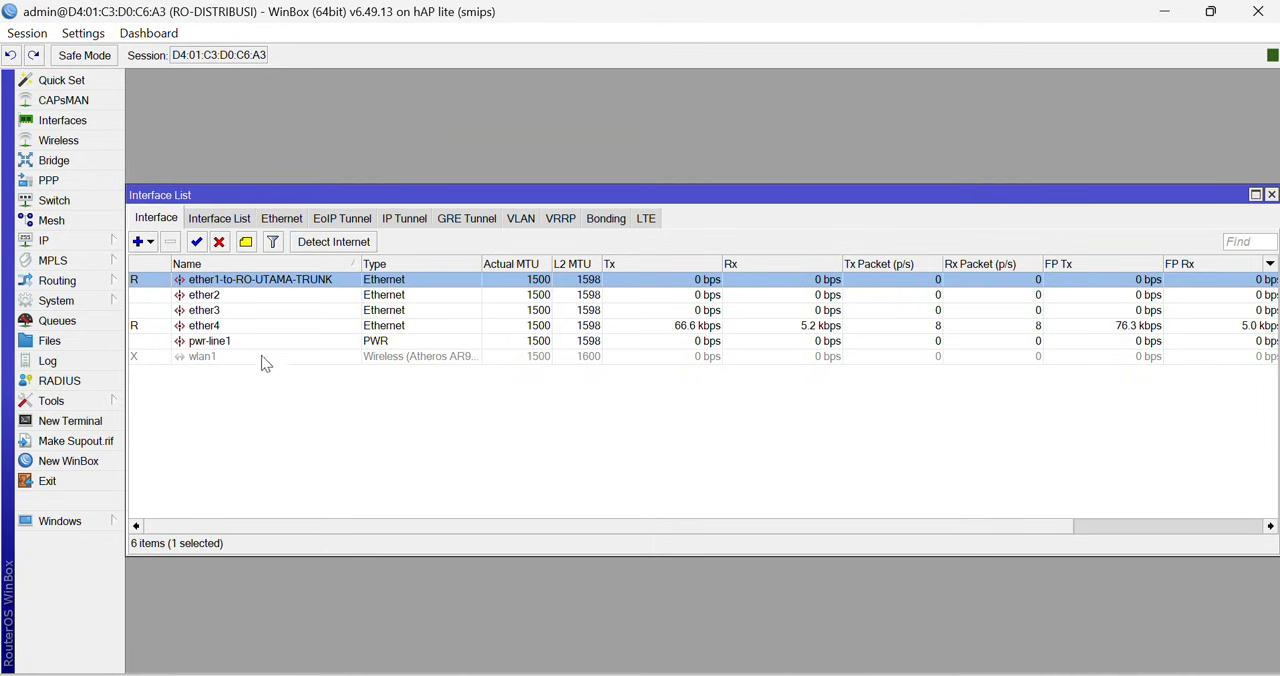
# - Rename the ether2 interface of the distribution router as ether2-to-vlan100
pyautogui.doubleClick(222, 297)
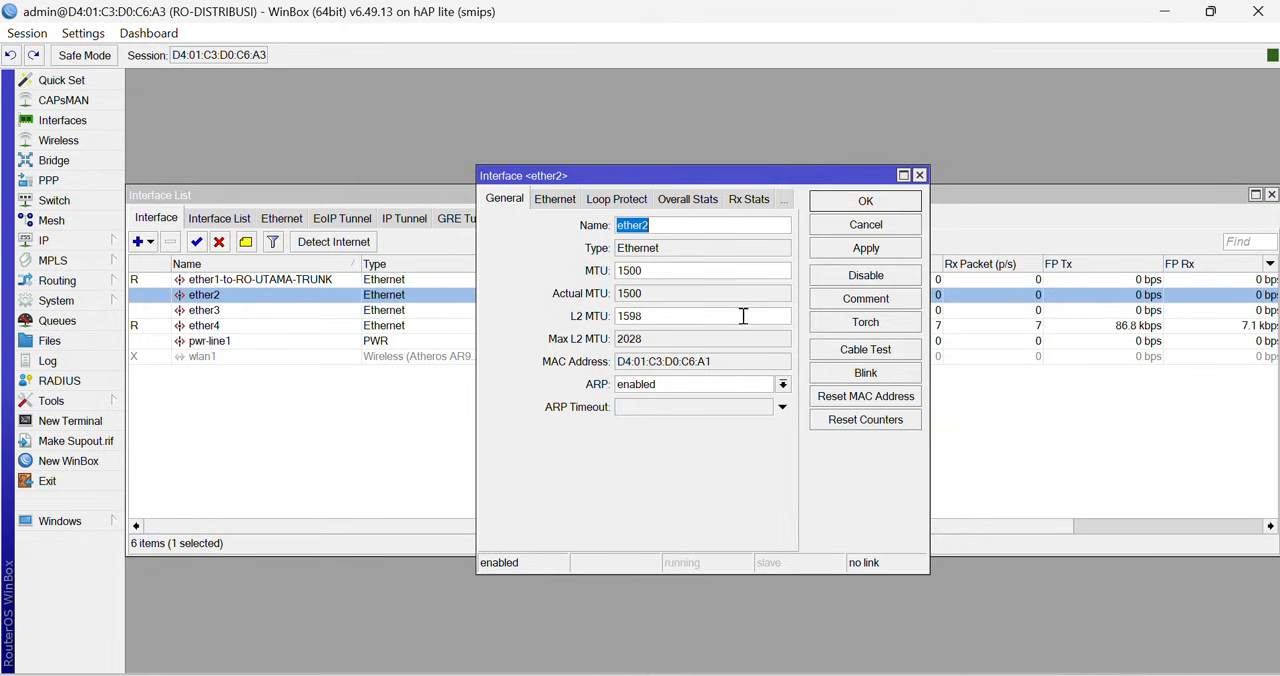
pyautogui.click(680, 230)
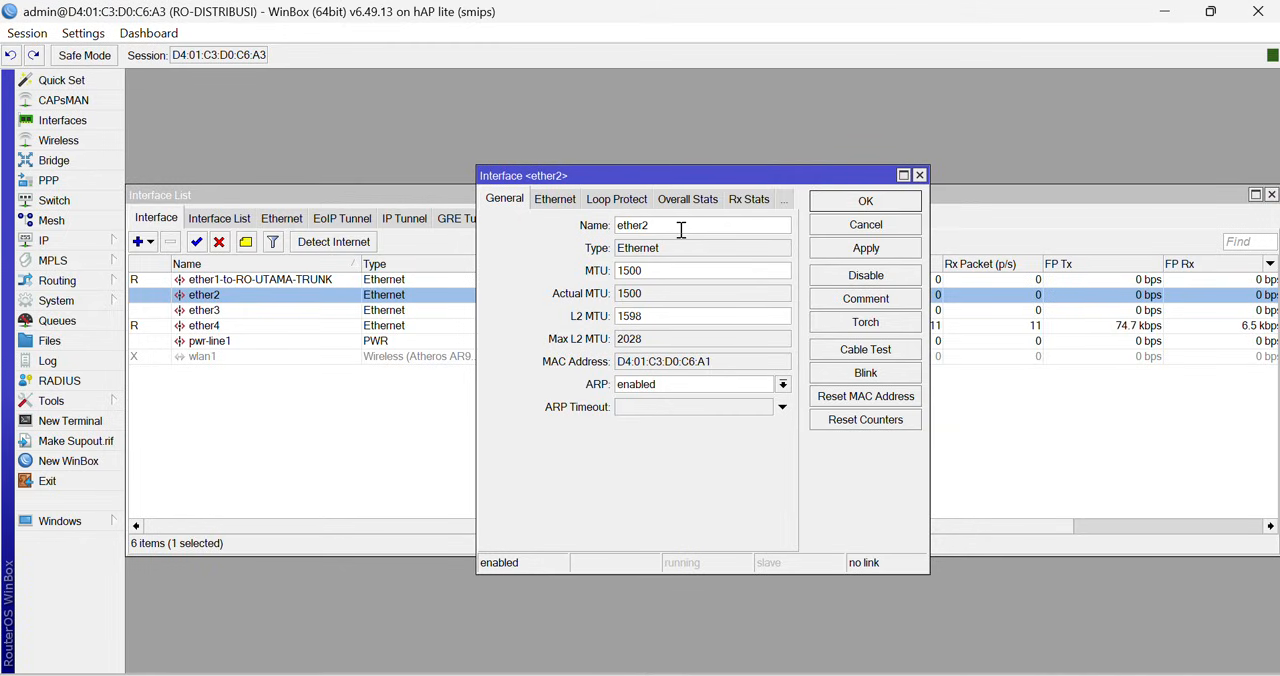
pyautogui.write('-to-vlan100')
pyautogui.click(866, 249)
pyautogui.click(864, 201)
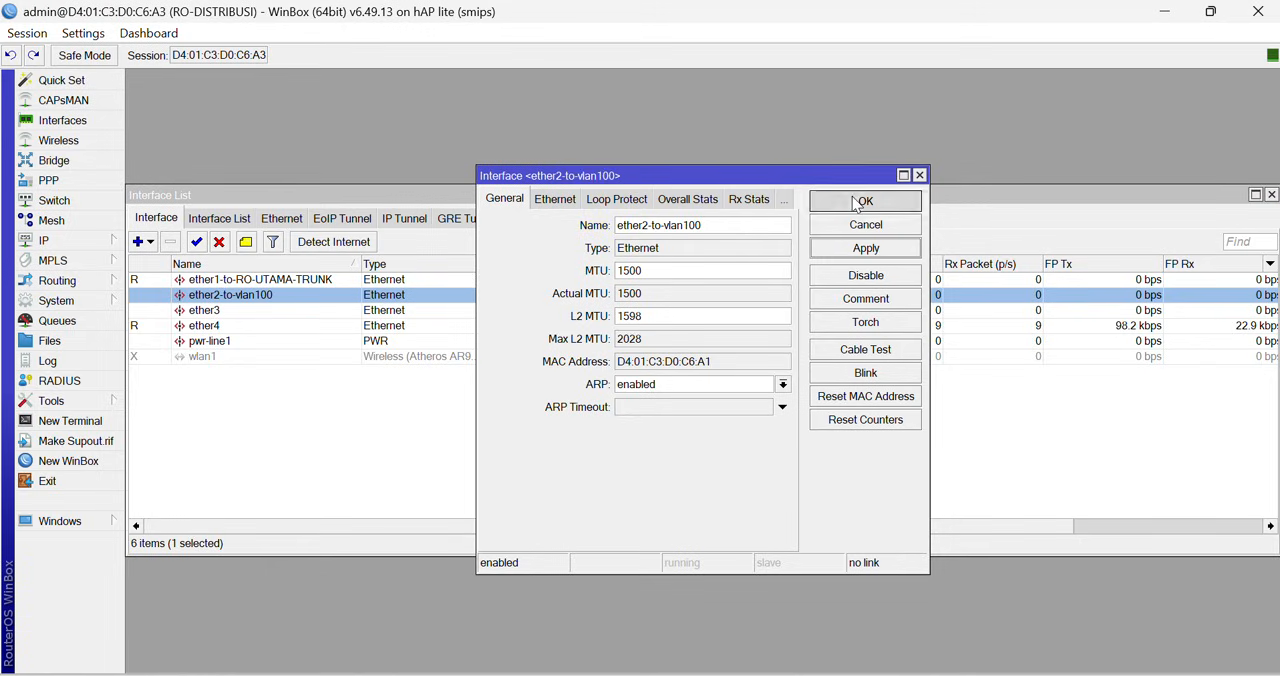
# - Rename the ether3 interface of the distribution router as ether3-to-vlan200 and close the interface list
pyautogui.click(240, 312)
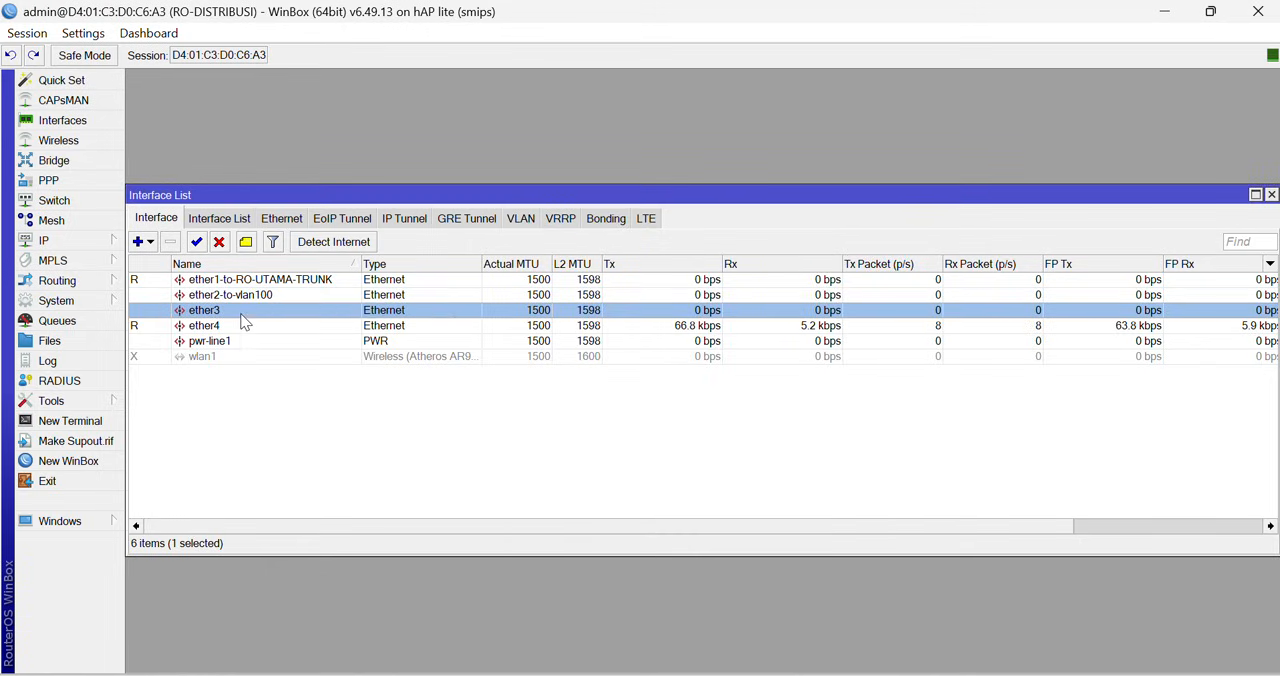
pyautogui.rightClick(241, 314)
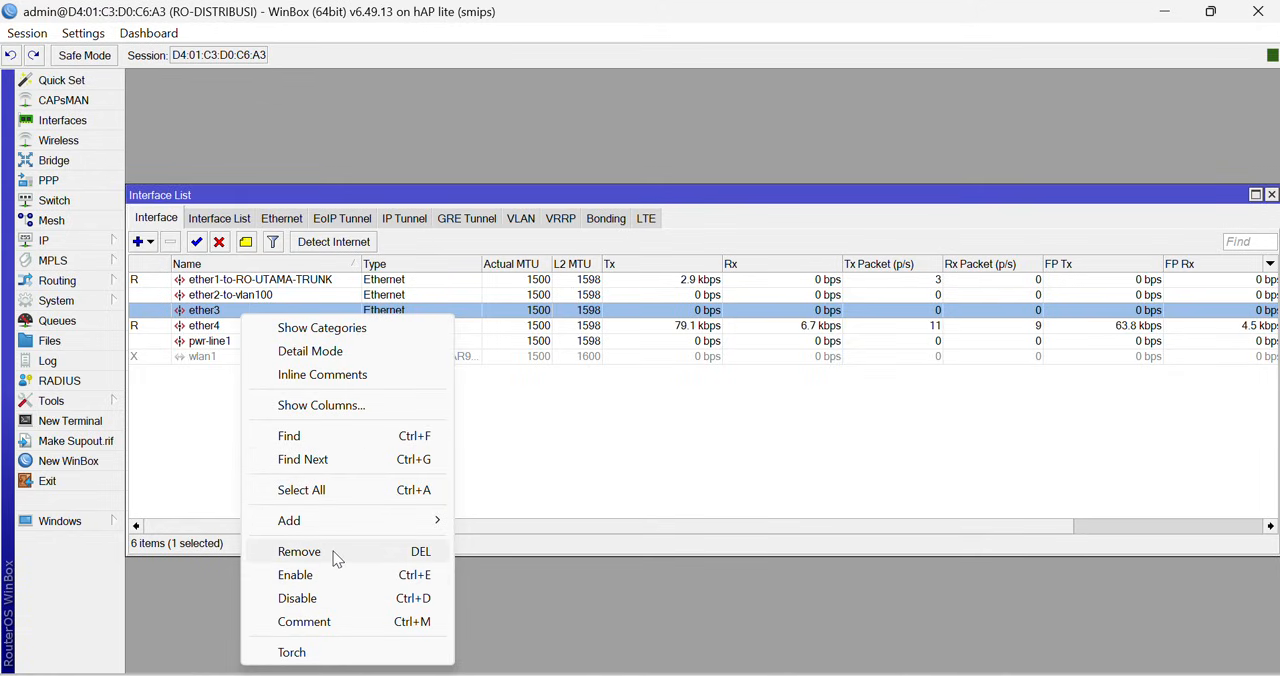
pyautogui.click(580, 464)
pyautogui.doubleClick(238, 310)
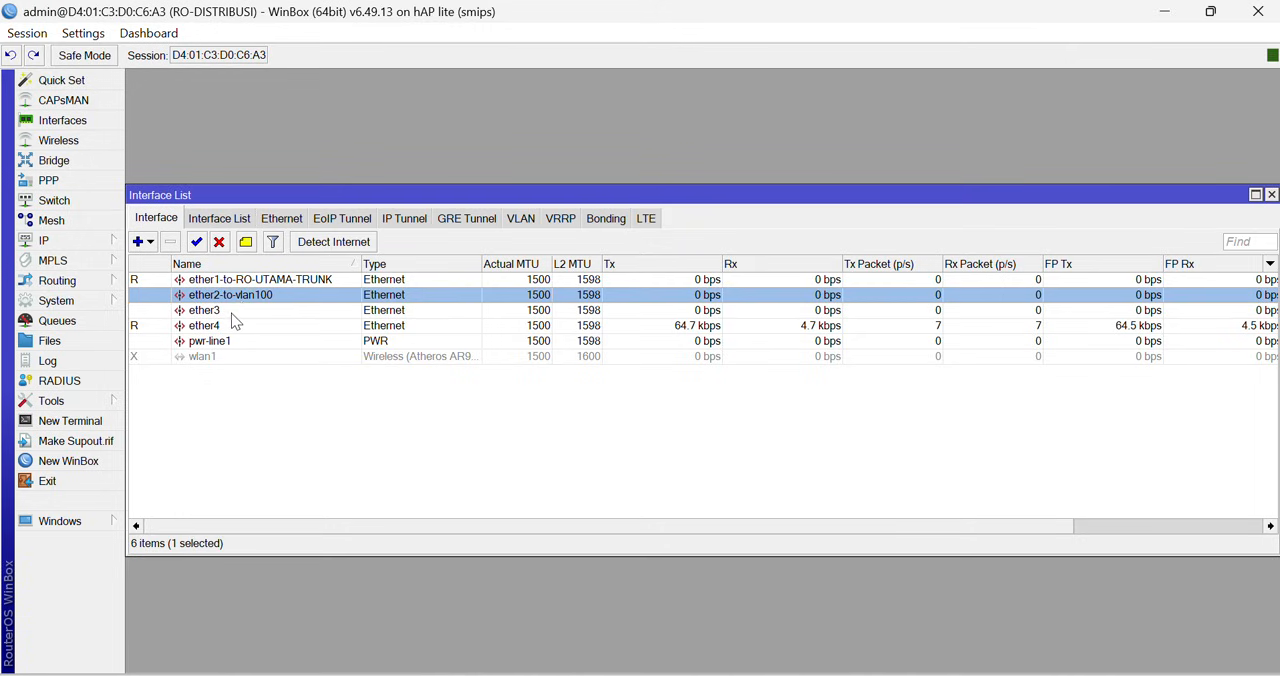
pyautogui.click(666, 224)
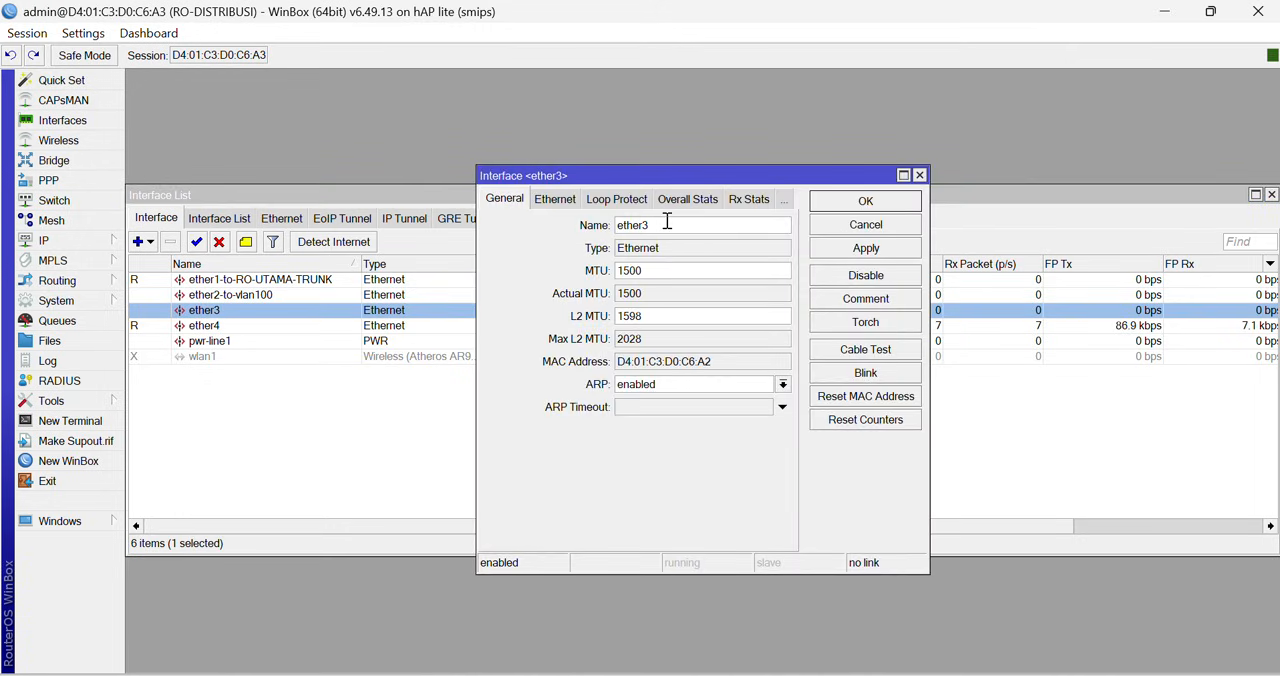
pyautogui.write('-to-vlan200')
pyautogui.click(845, 250)
pyautogui.click(836, 206)
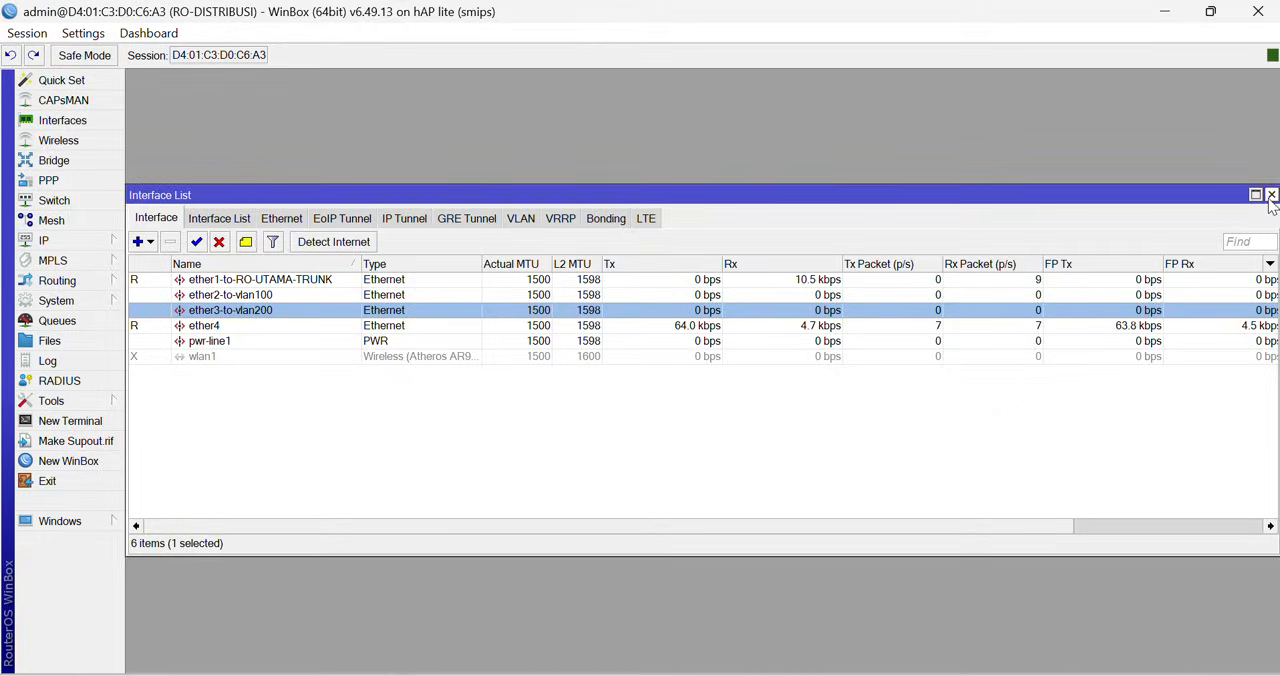
pyautogui.click(1271, 194)
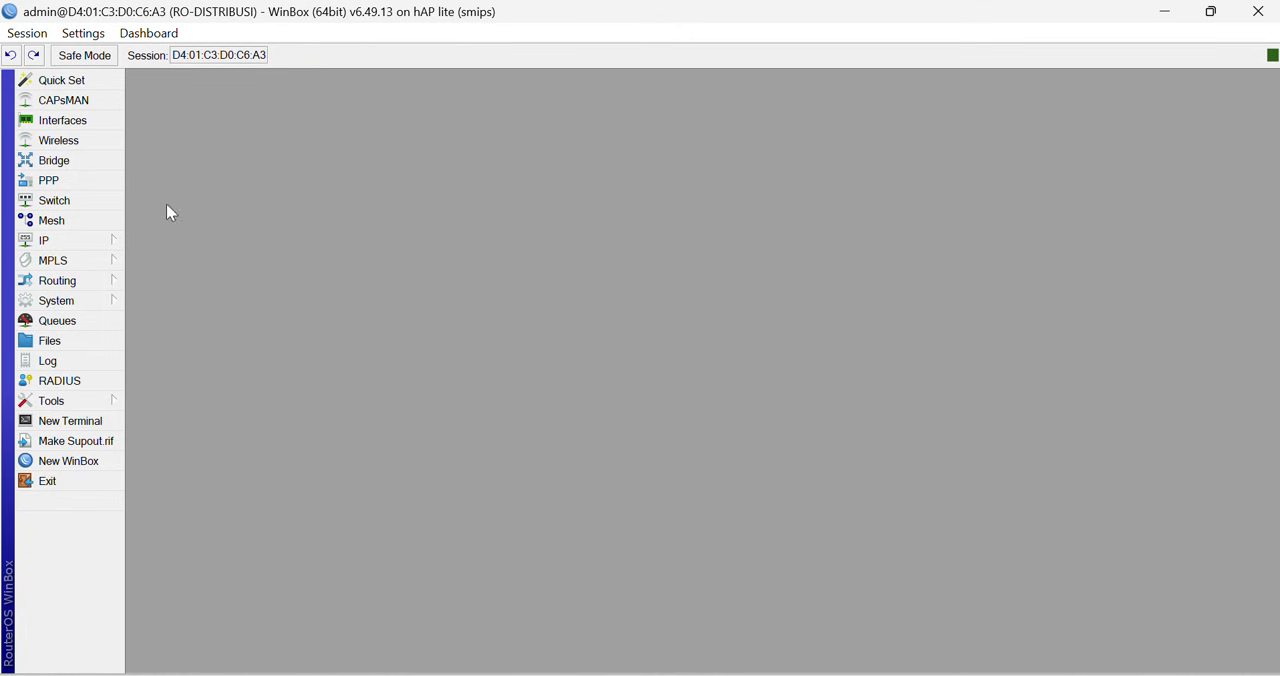
# - Add a new bridge interface on the distribution router, keeping its default name and settings
pyautogui.click(54, 200)
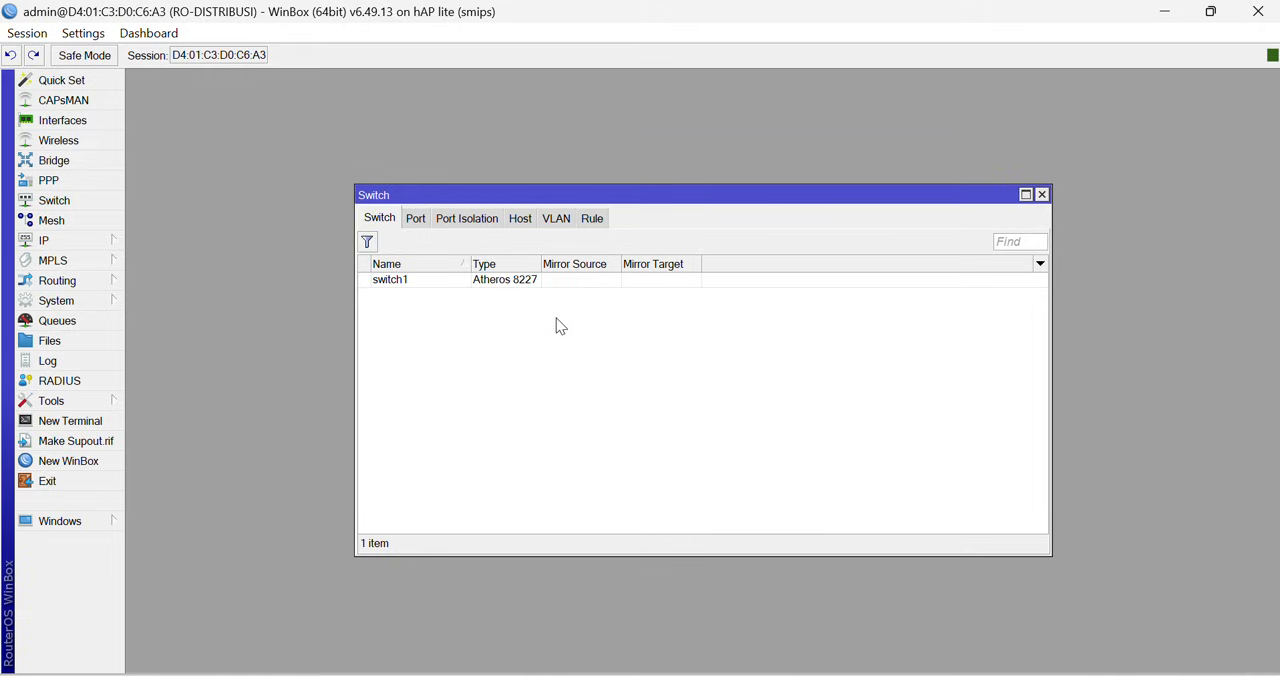
pyautogui.click(1040, 196)
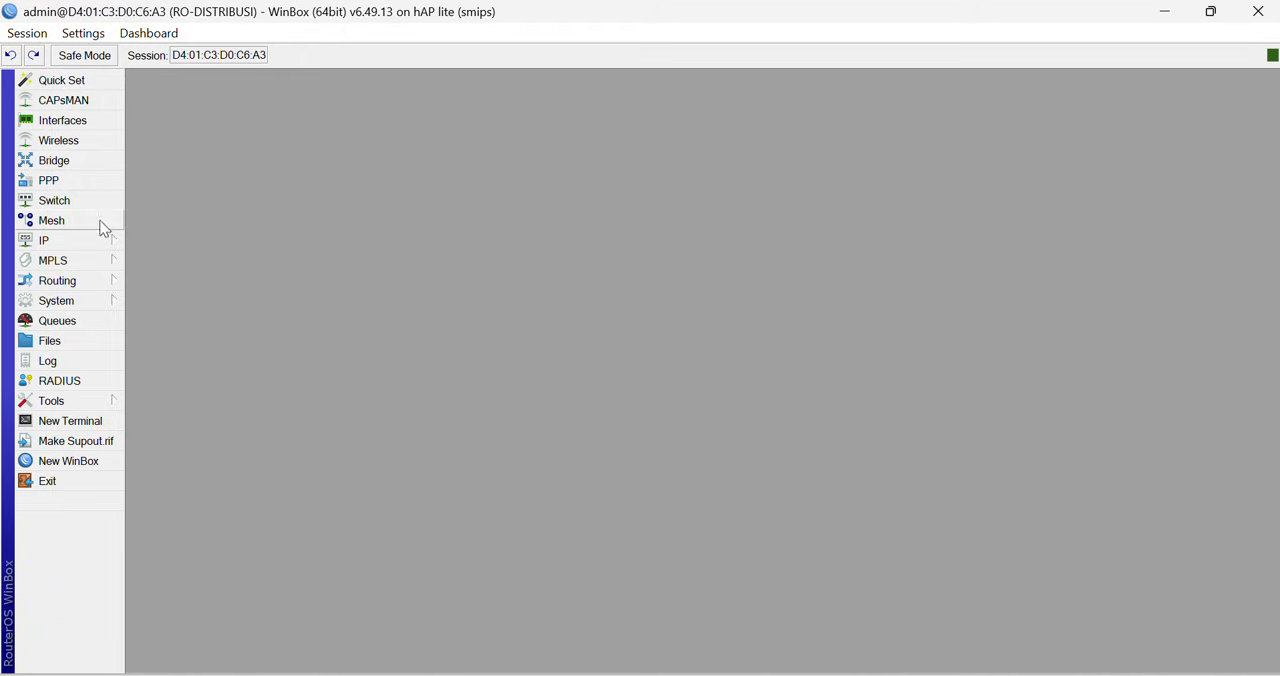
pyautogui.click(87, 166)
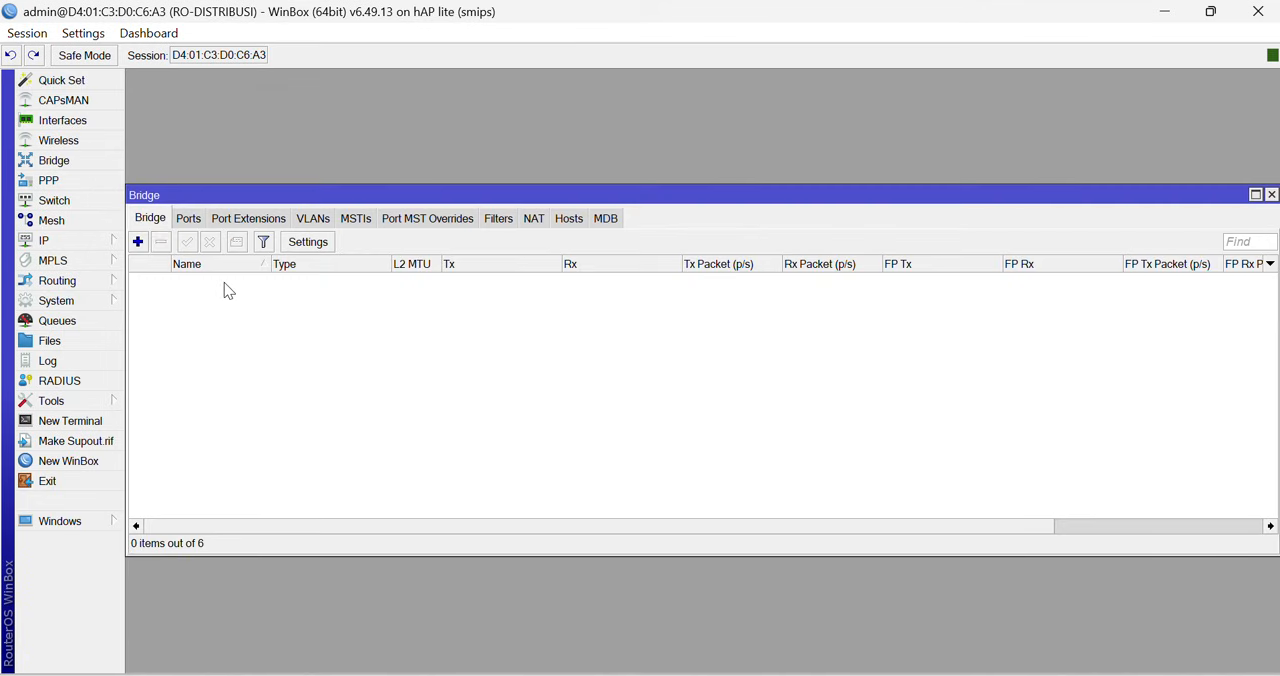
pyautogui.click(139, 244)
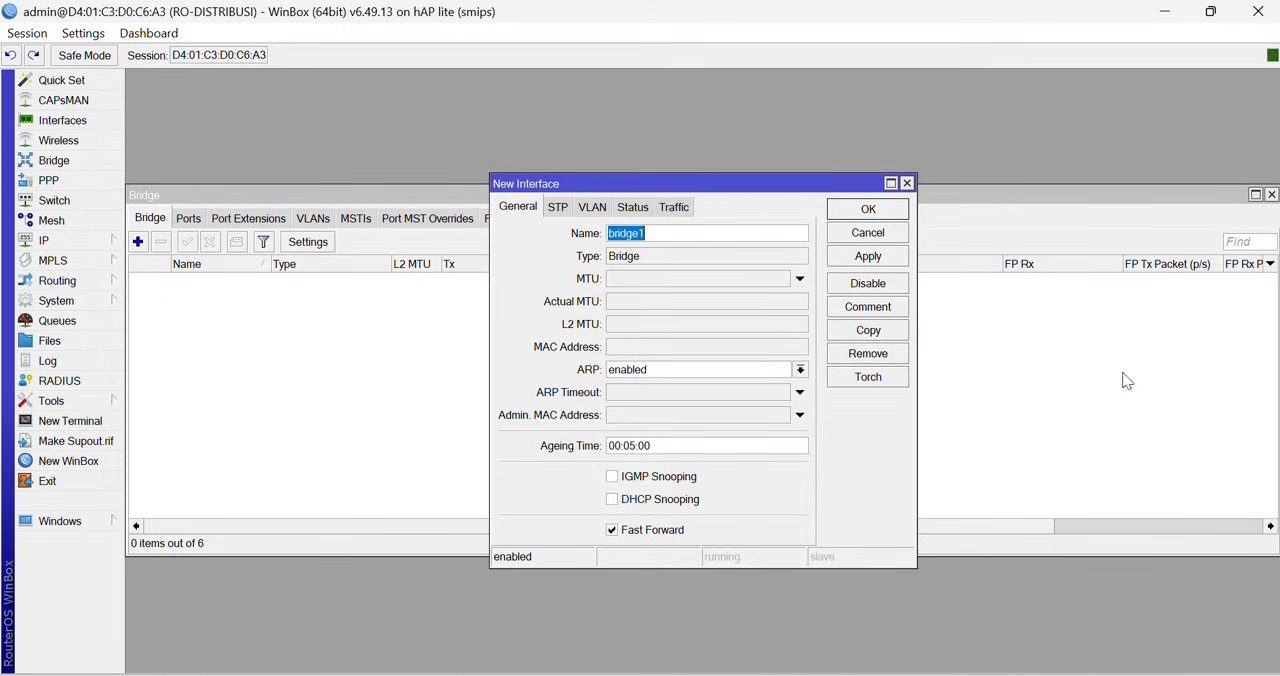
pyautogui.click(867, 211)
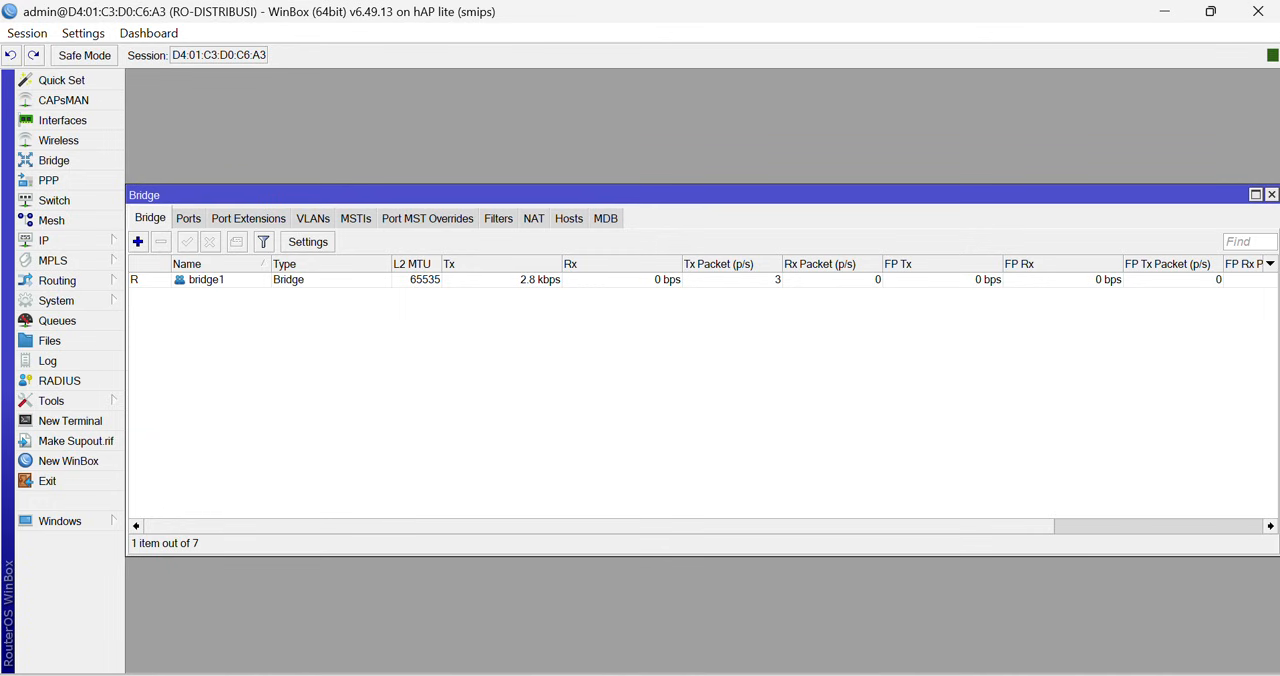
# - Review the ether1 trunk, ether2-to-vlan100 and ether3-to-vlan200 entries in the interface list
pyautogui.click(70, 124)
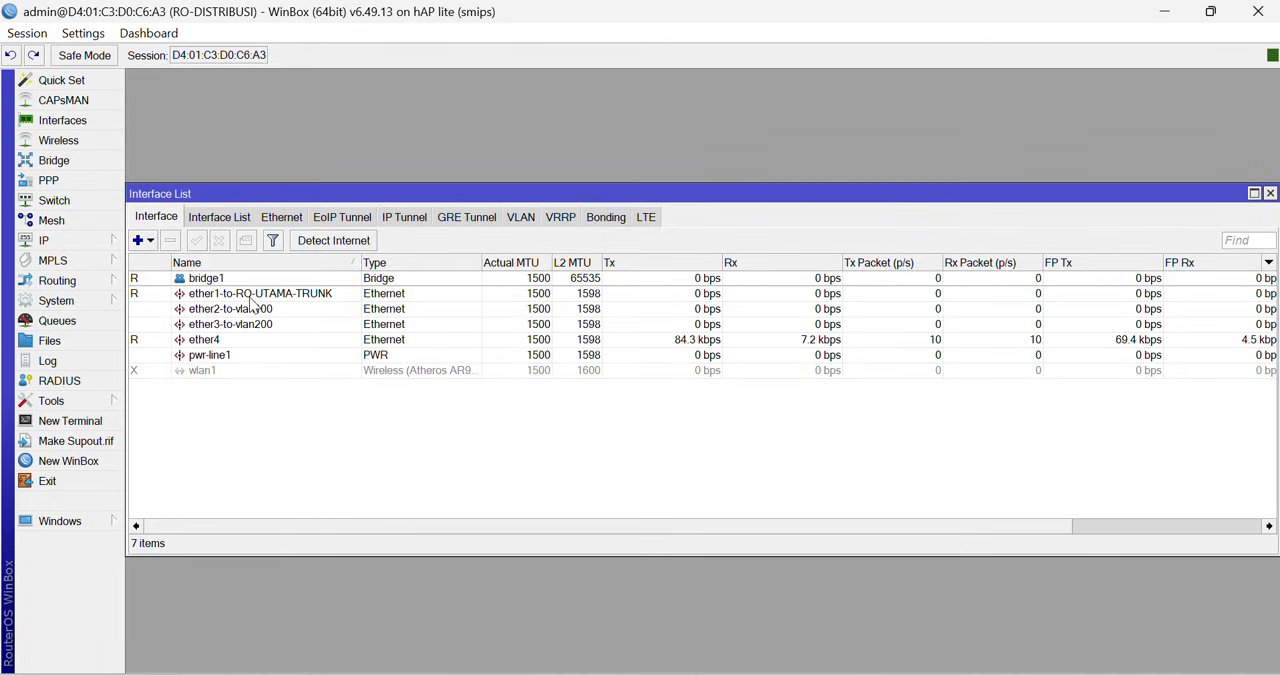
pyautogui.click(252, 295)
pyautogui.click(250, 312)
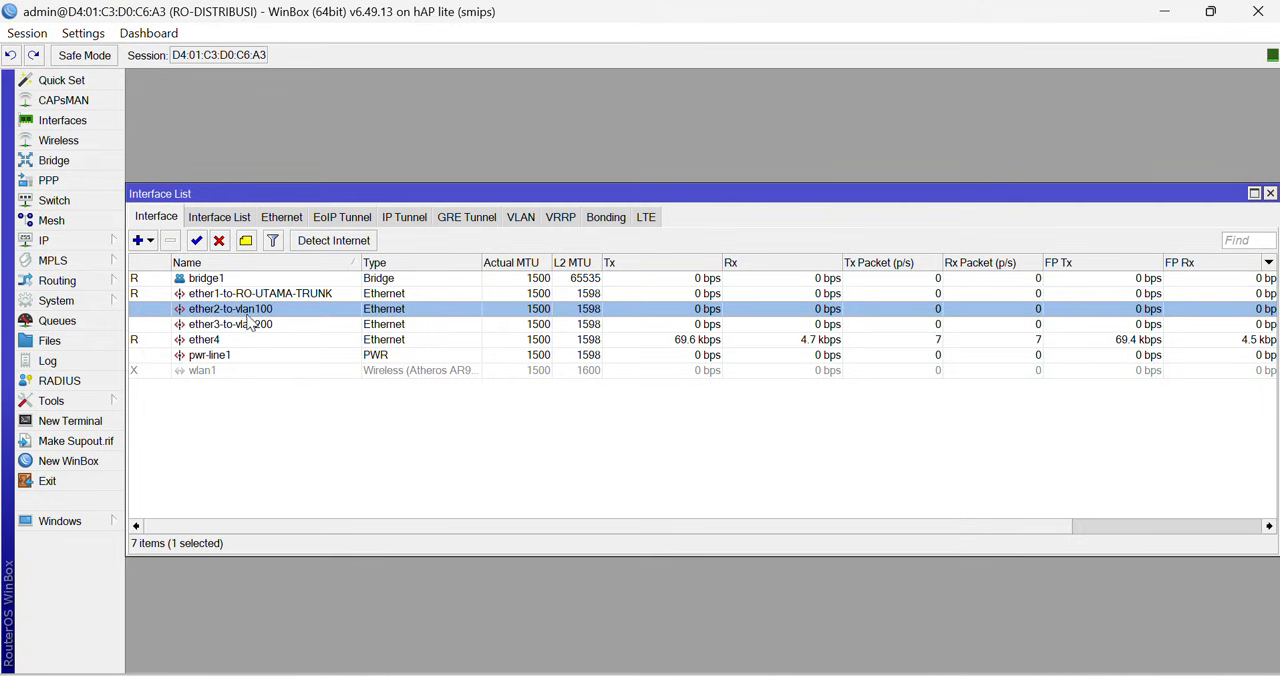
pyautogui.click(250, 325)
pyautogui.click(250, 298)
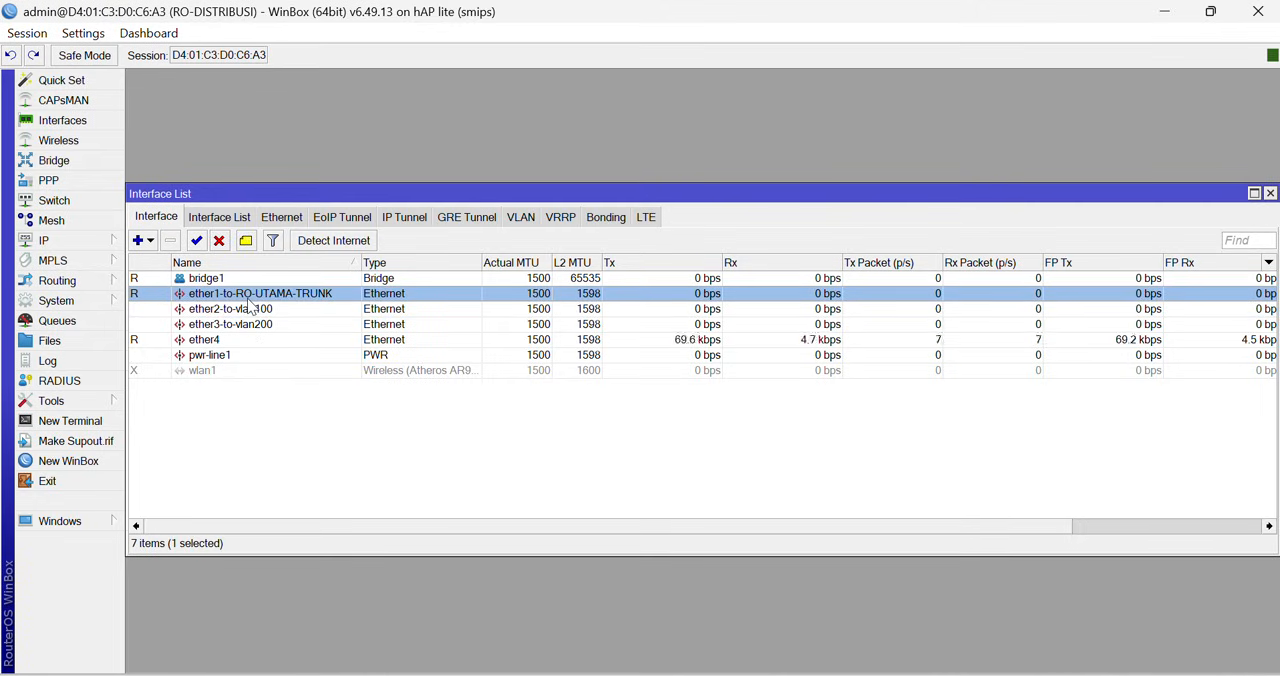
pyautogui.click(250, 310)
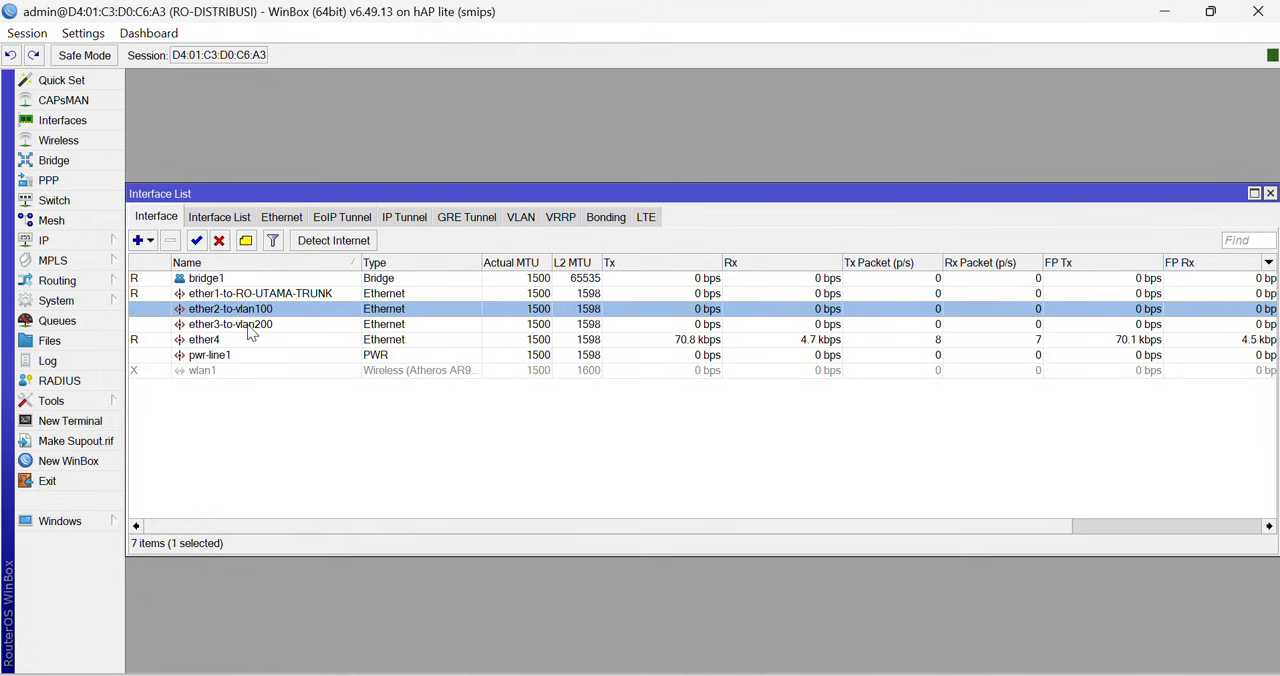
pyautogui.click(250, 326)
pyautogui.click(250, 296)
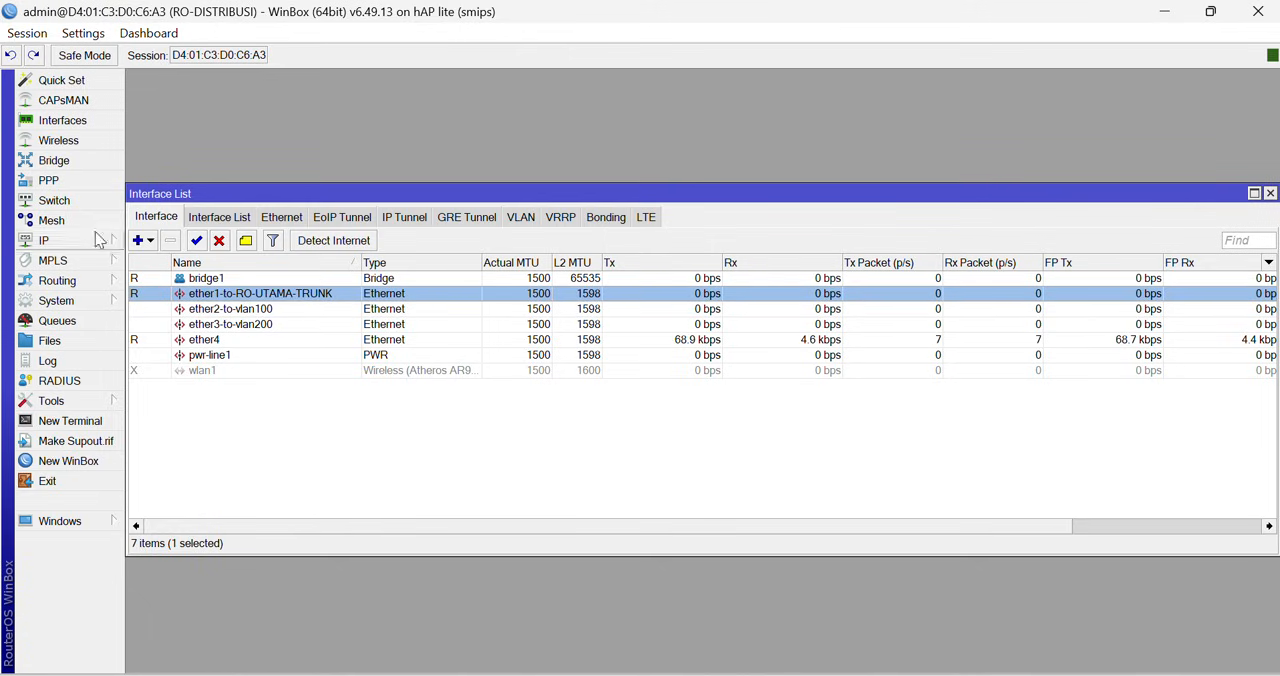
# - Add ether1-to-RO-UTAMA-TRUNK as a port of bridge1 with the default port options
pyautogui.click(60, 163)
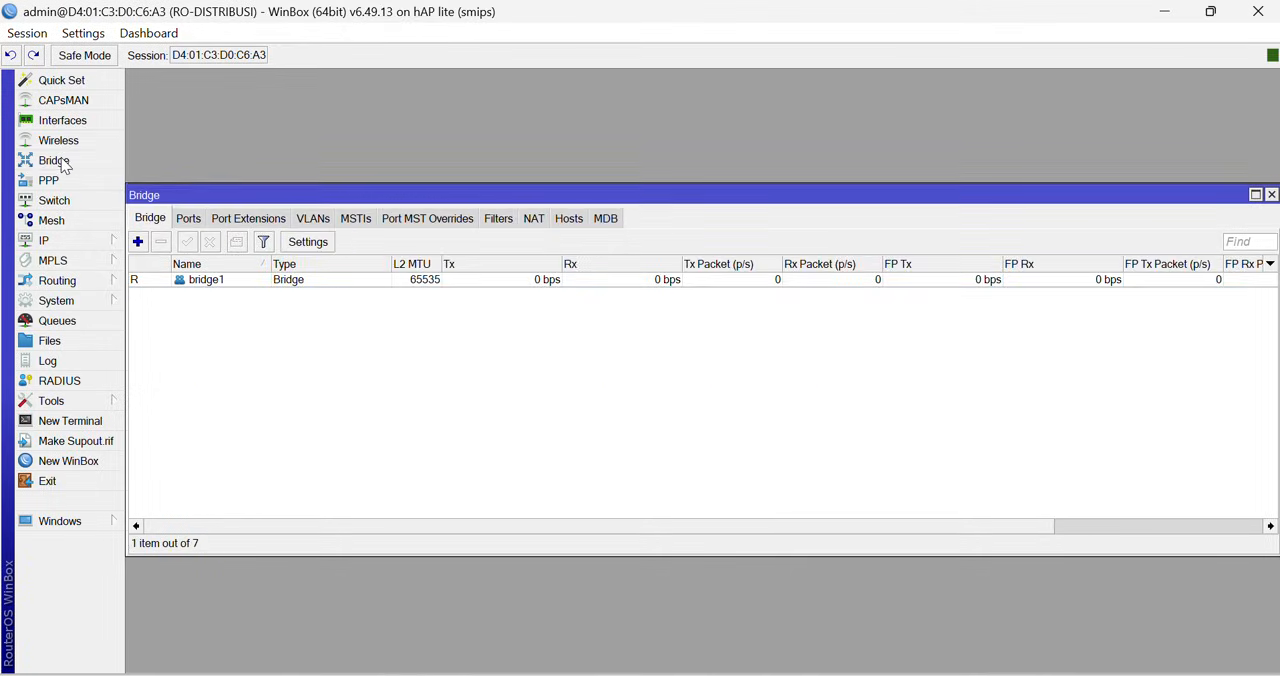
pyautogui.click(189, 220)
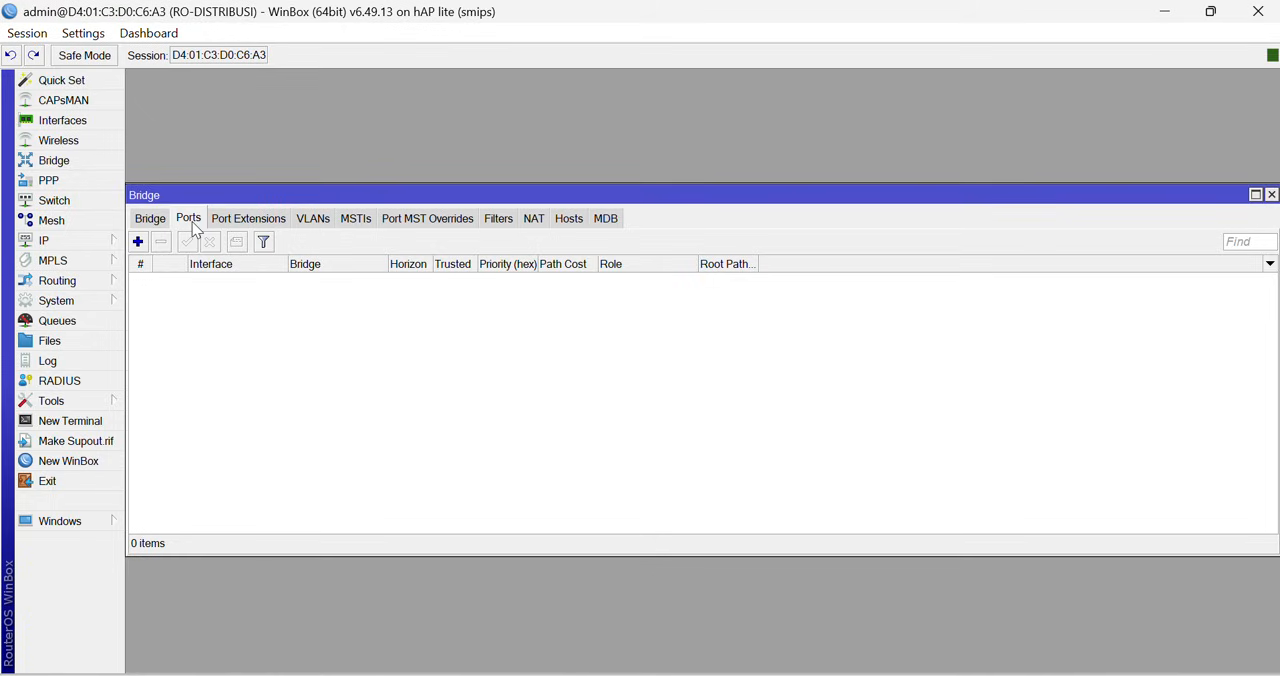
pyautogui.click(138, 242)
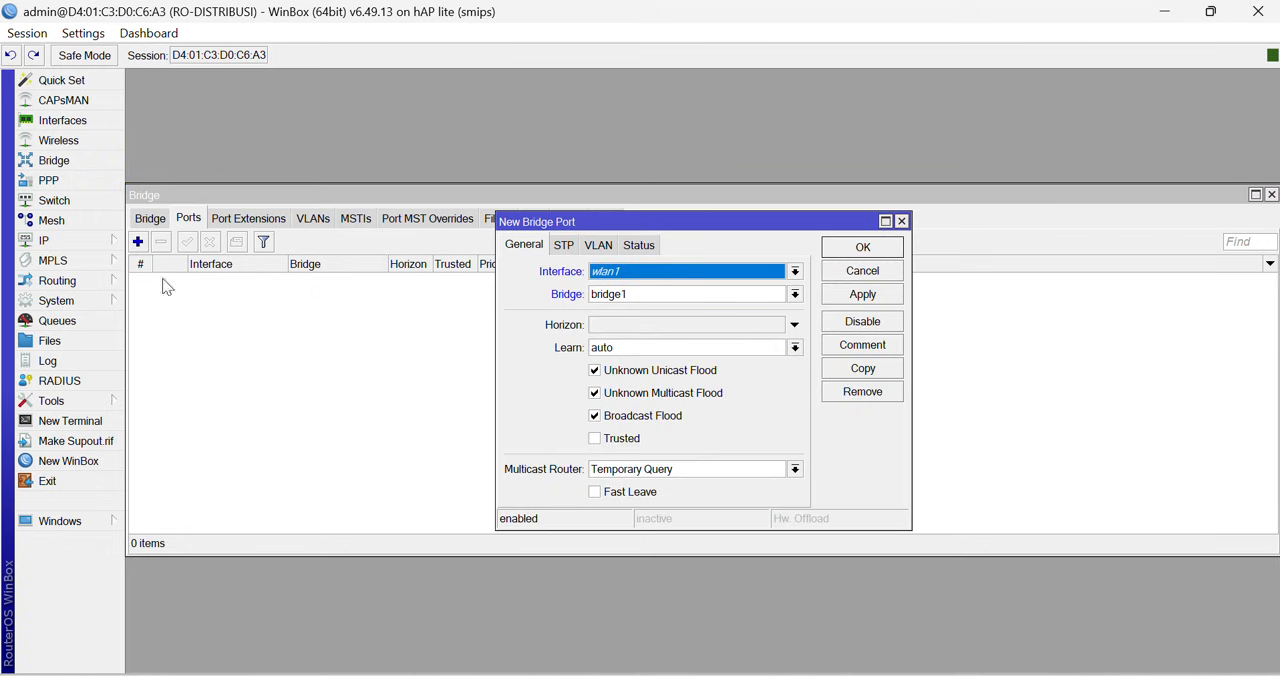
pyautogui.click(729, 276)
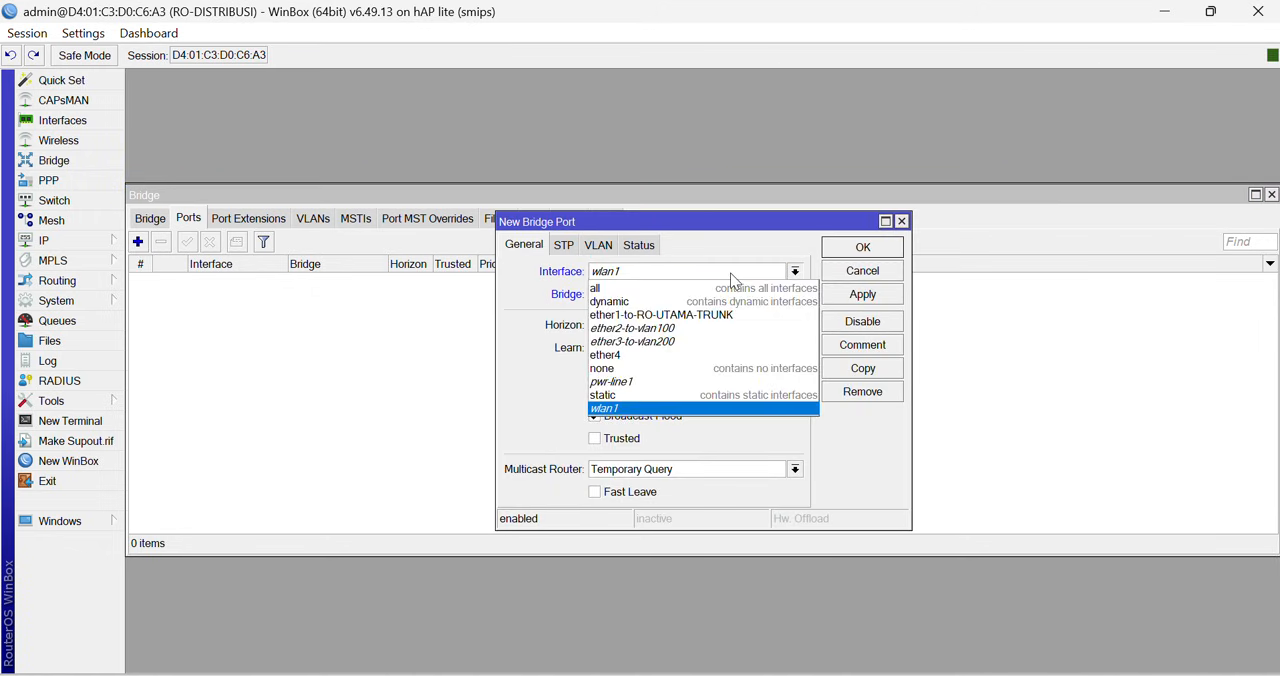
pyautogui.click(683, 316)
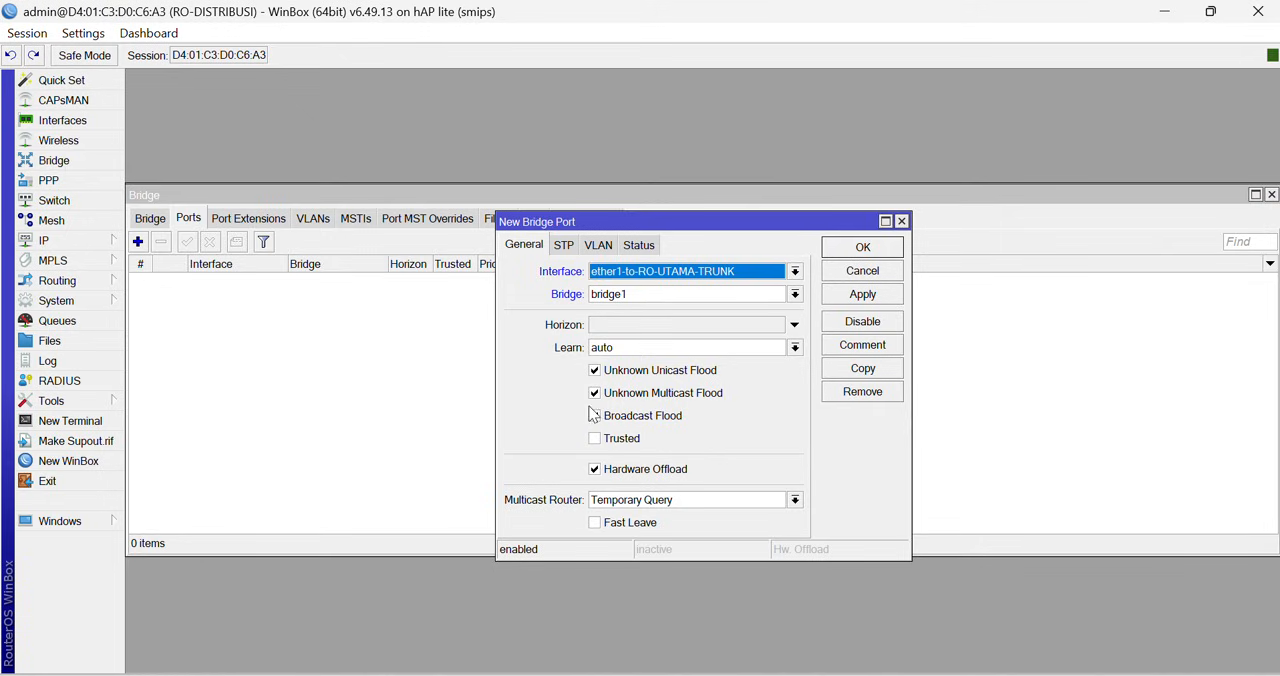
pyautogui.click(885, 221)
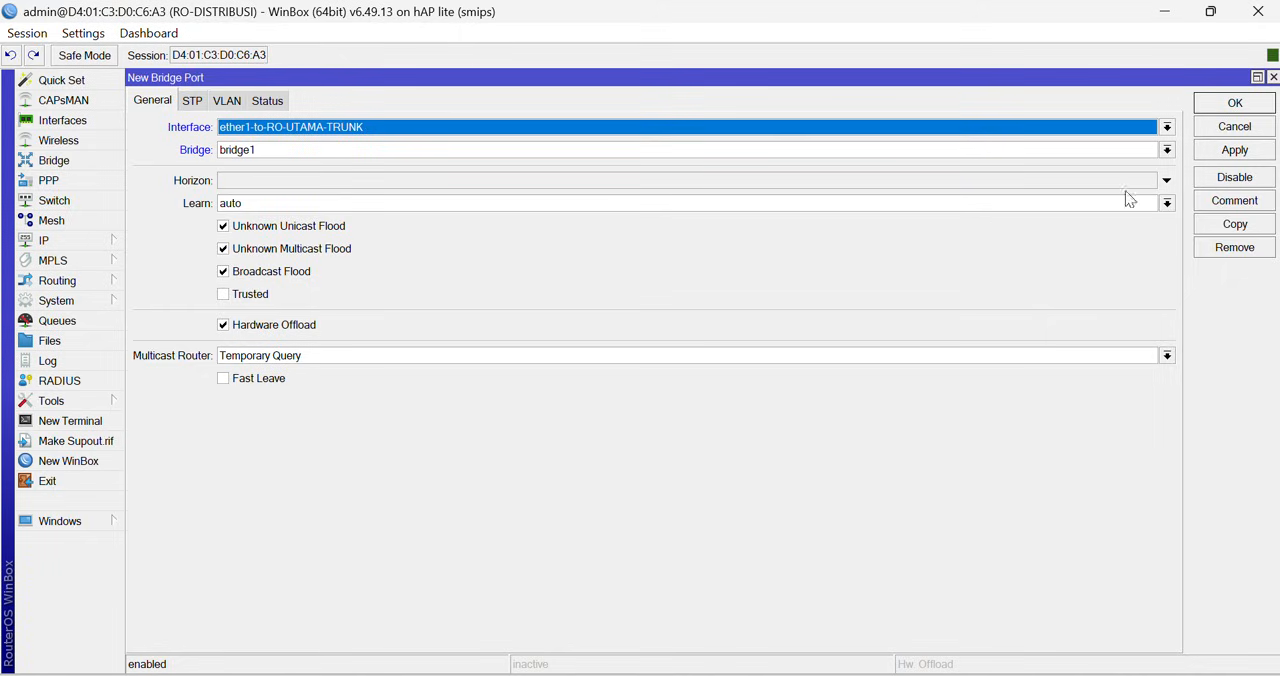
pyautogui.click(1235, 104)
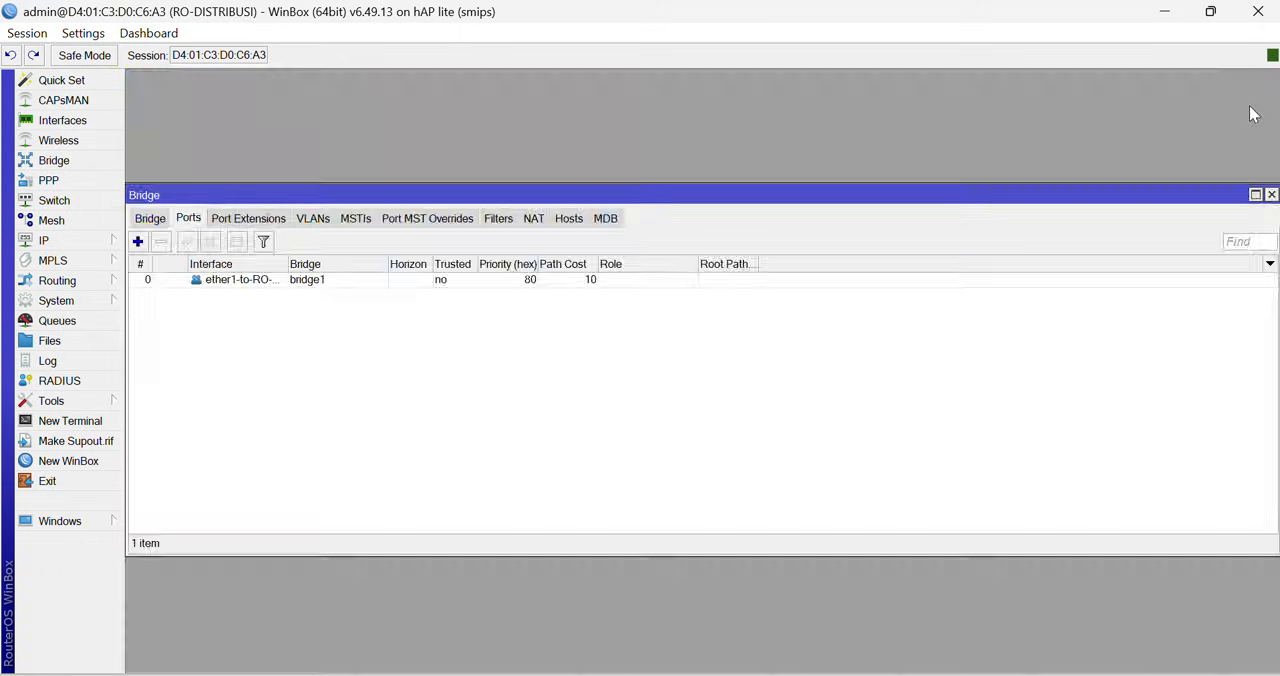
# - Add ether2-to-vlan100 as a port of bridge1 with the default port options
pyautogui.click(138, 242)
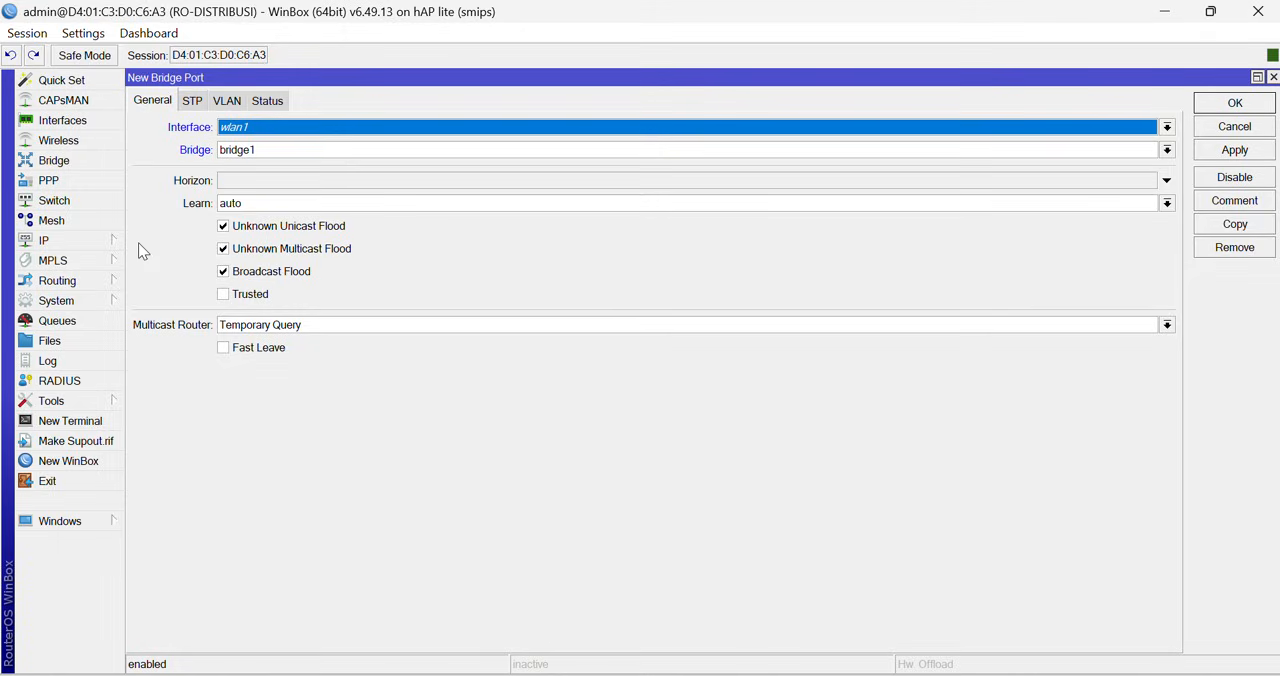
pyautogui.click(339, 132)
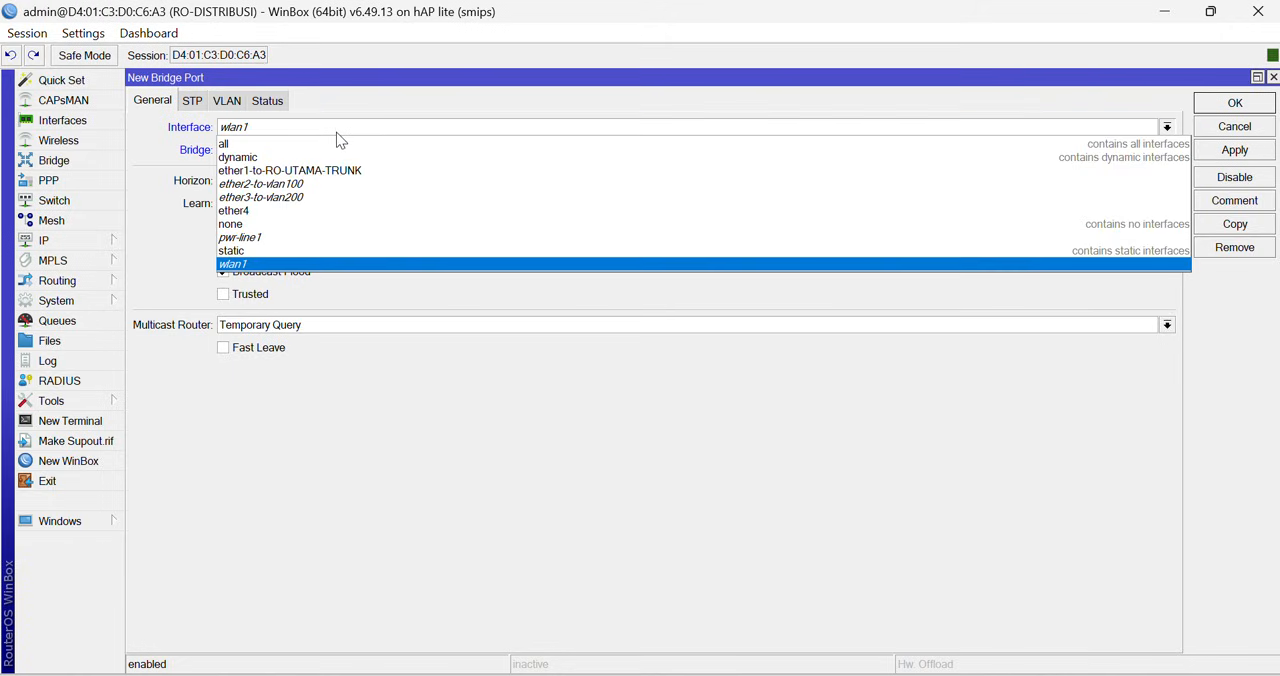
pyautogui.click(324, 188)
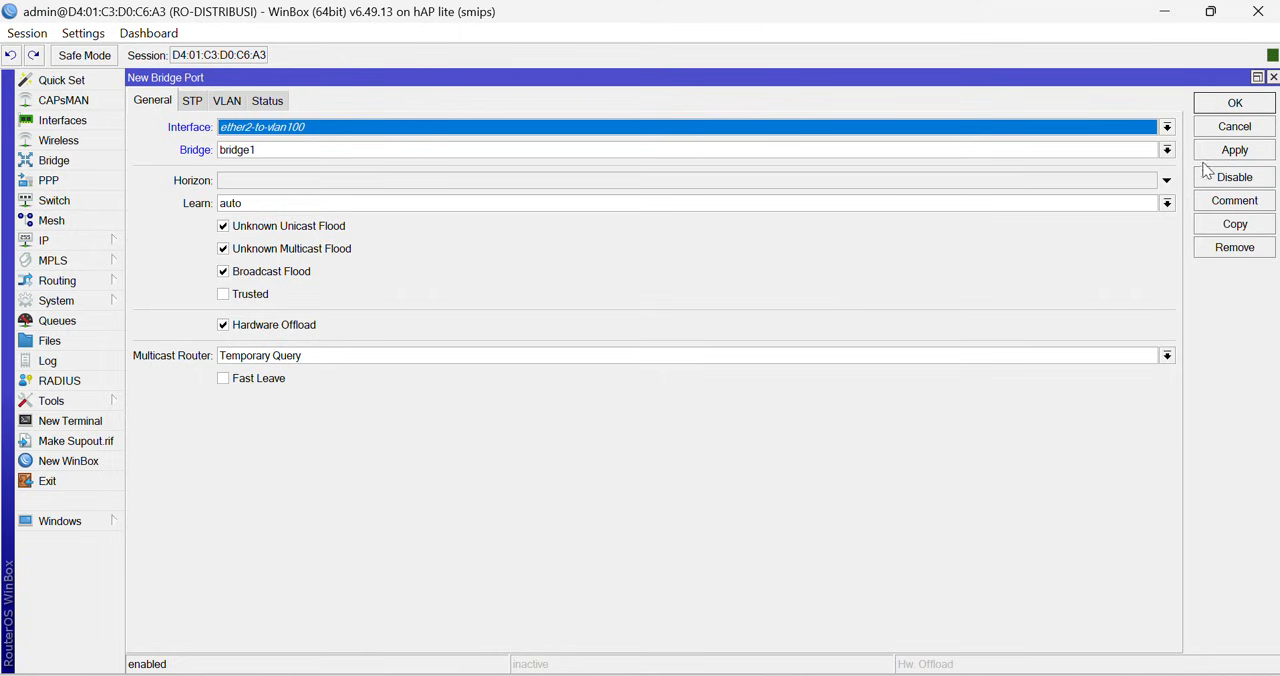
pyautogui.click(1233, 149)
pyautogui.click(1220, 105)
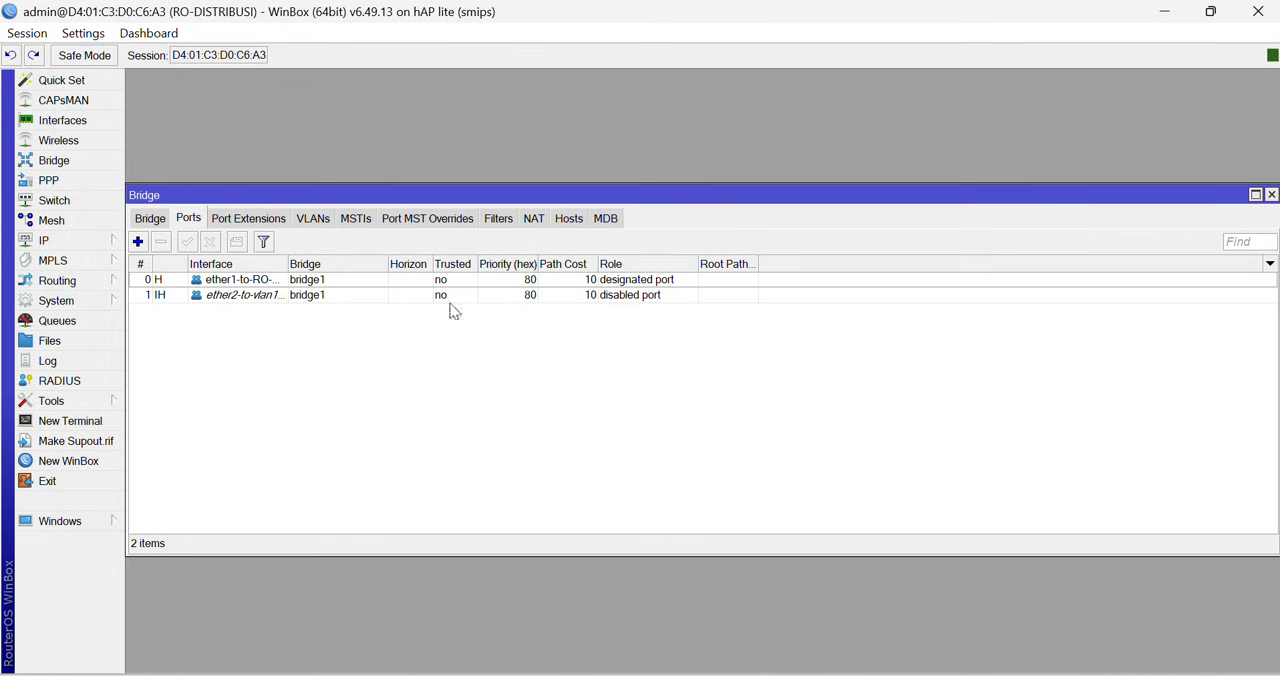
# - Add ether3-to-vlan200 as a port of bridge1 with the default port options
pyautogui.click(136, 242)
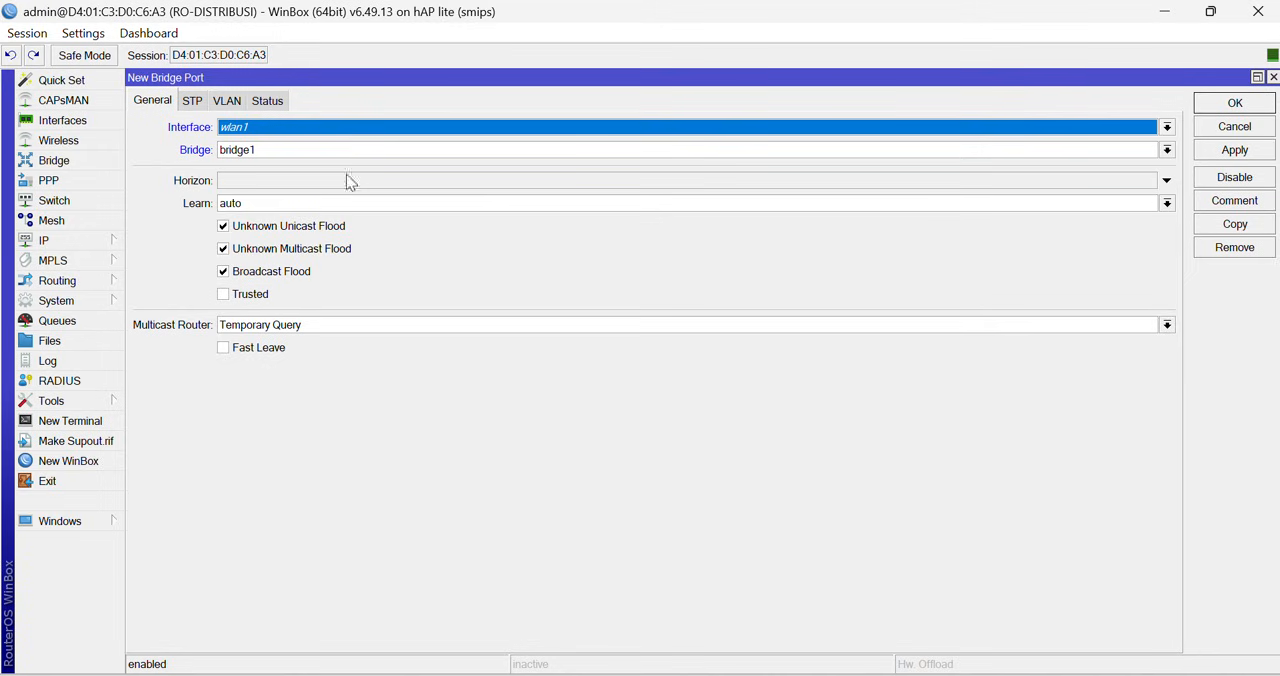
pyautogui.click(305, 132)
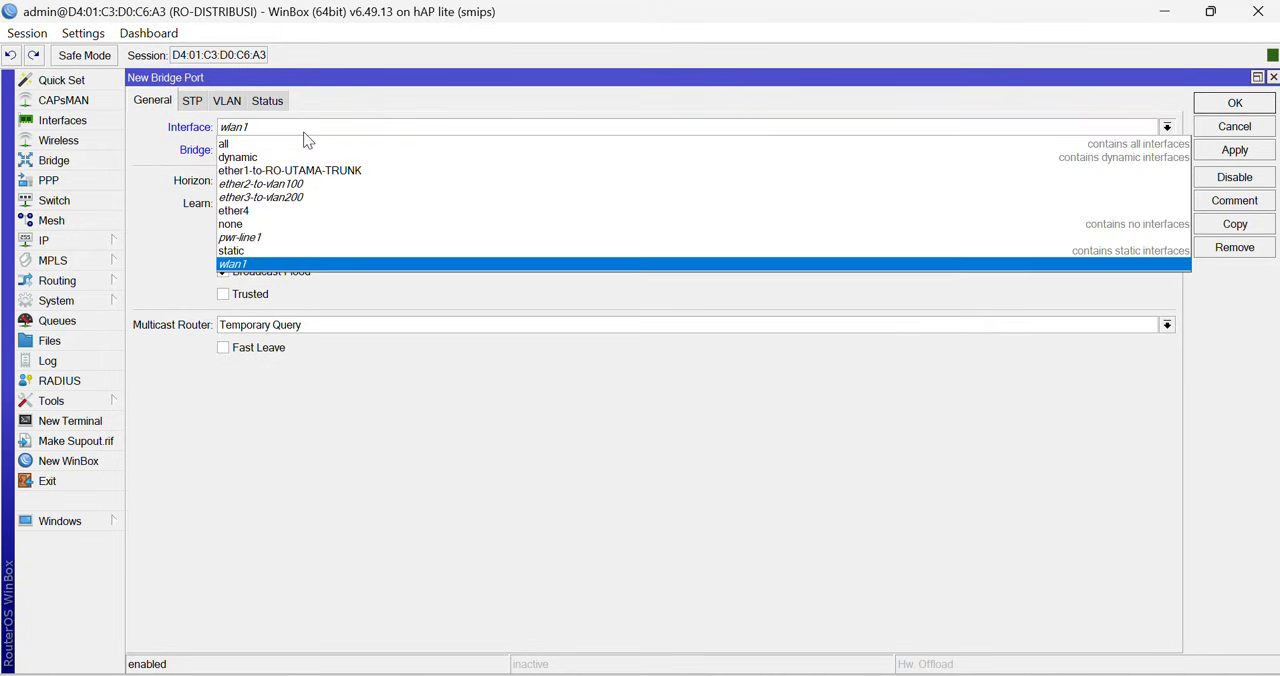
pyautogui.click(293, 197)
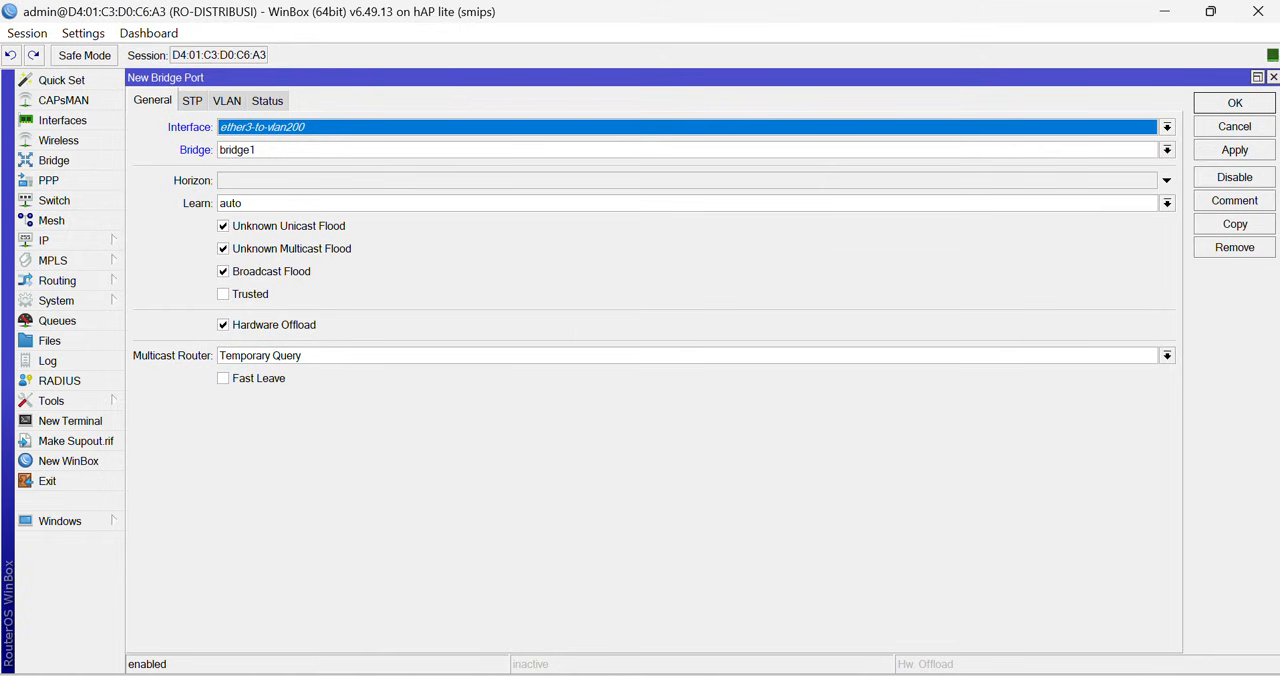
pyautogui.click(1222, 112)
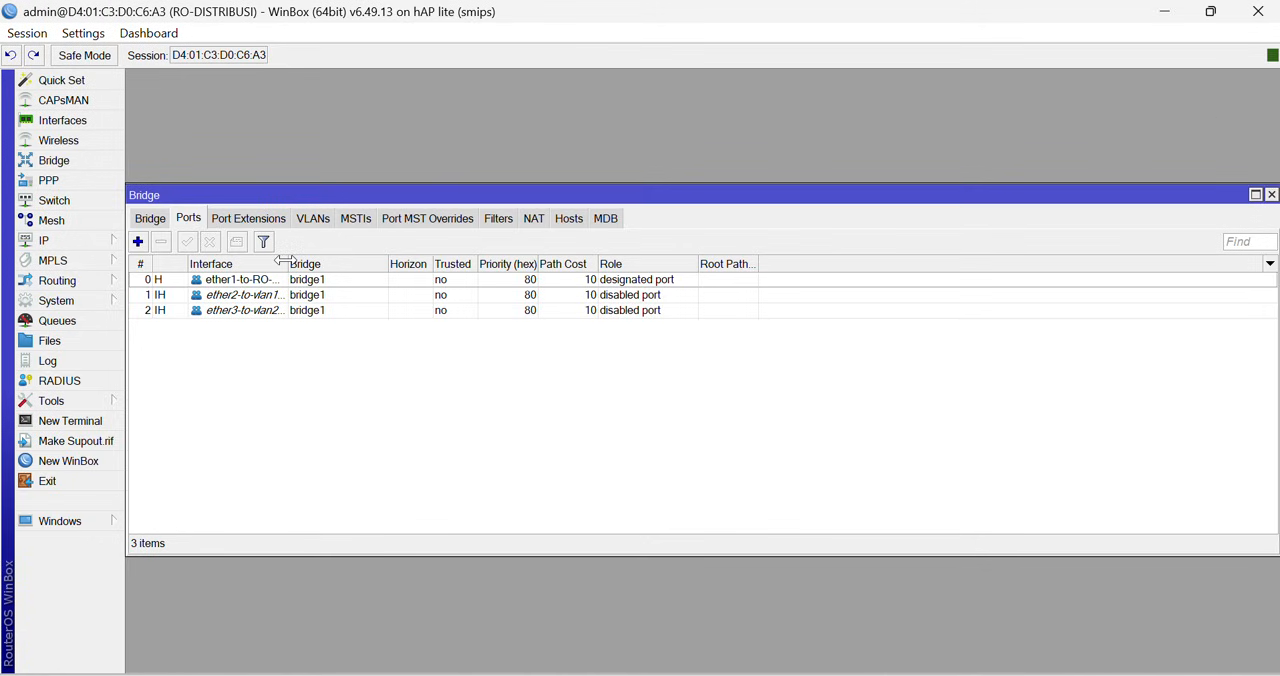
# - Widen the Interface column of the bridge port list to fit the full names and check the three ports
pyautogui.moveTo(288, 263); pyautogui.dragTo(397, 263)
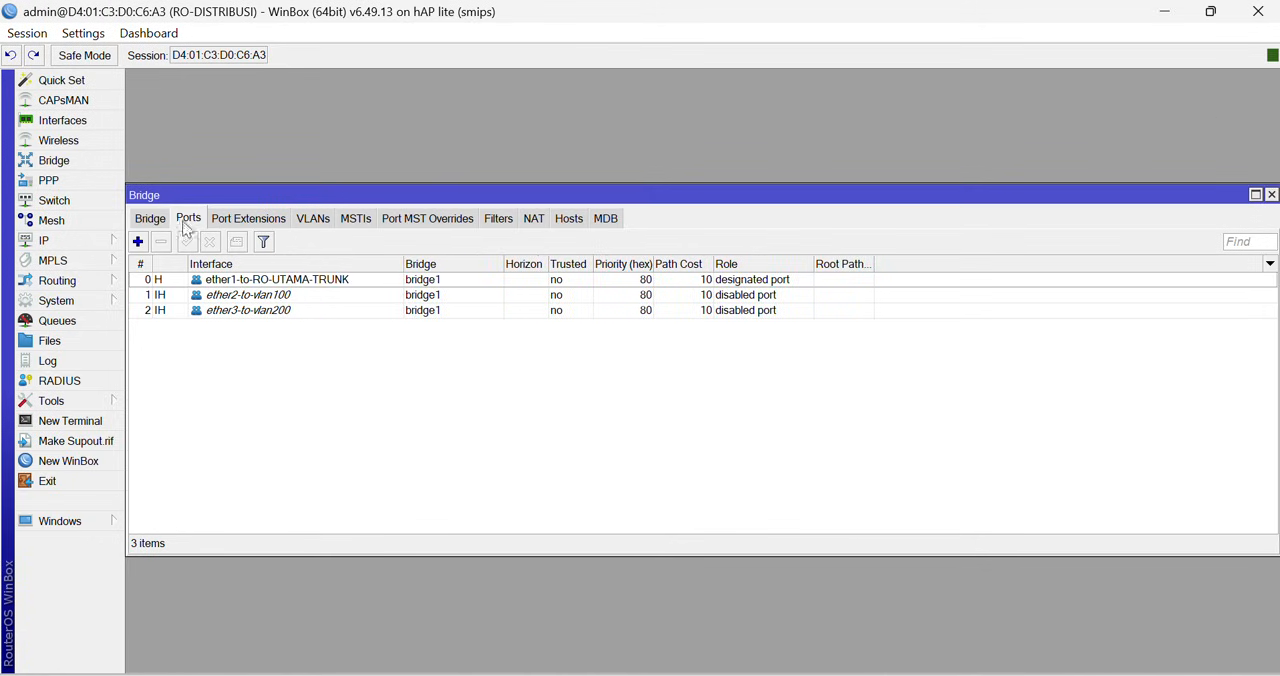
pyautogui.click(262, 282)
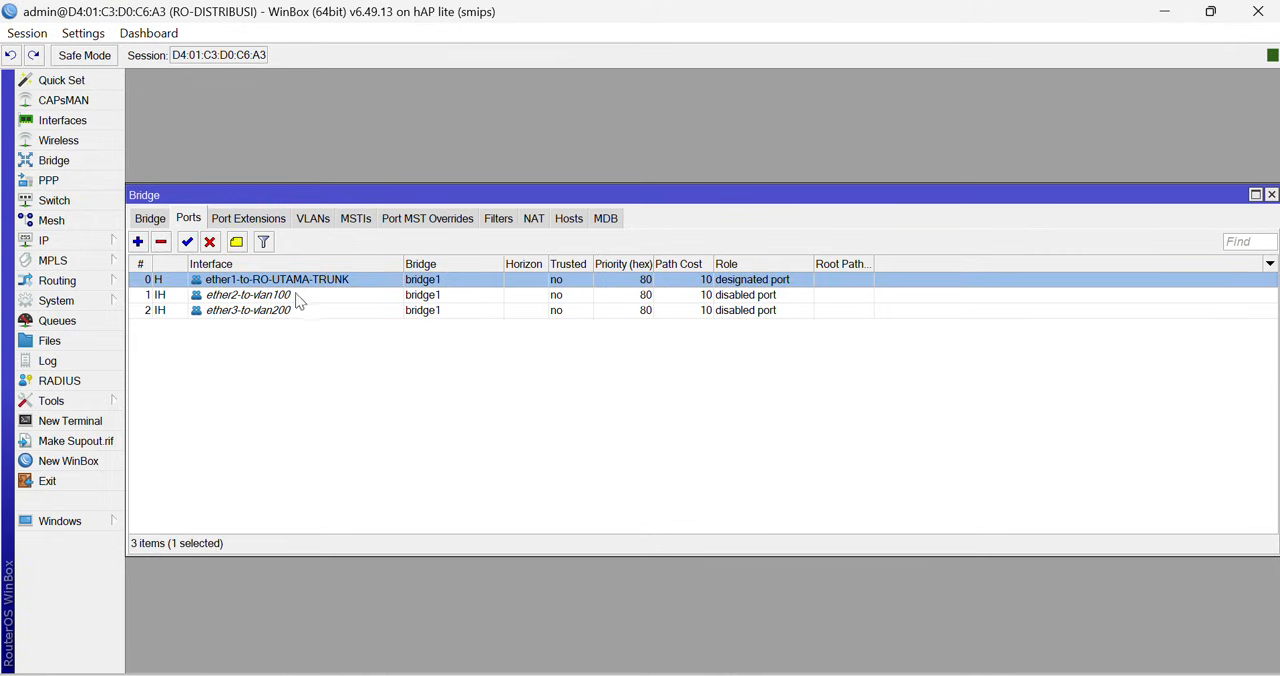
pyautogui.click(297, 296)
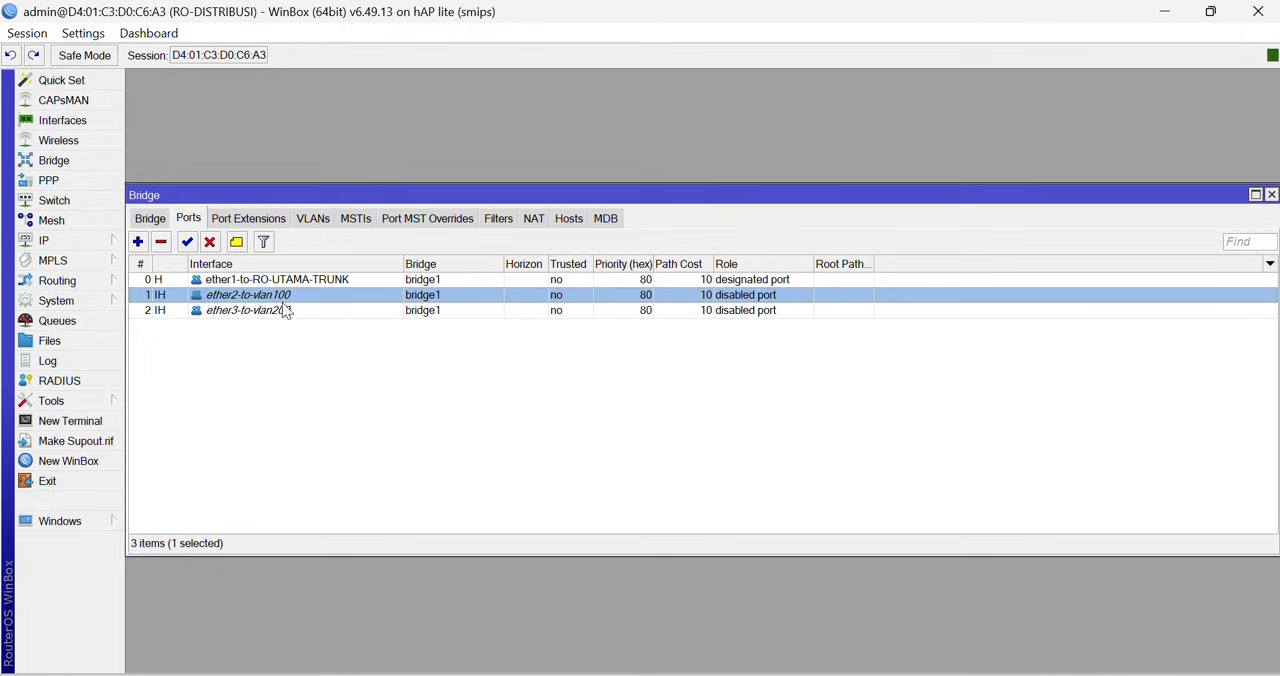
pyautogui.click(283, 313)
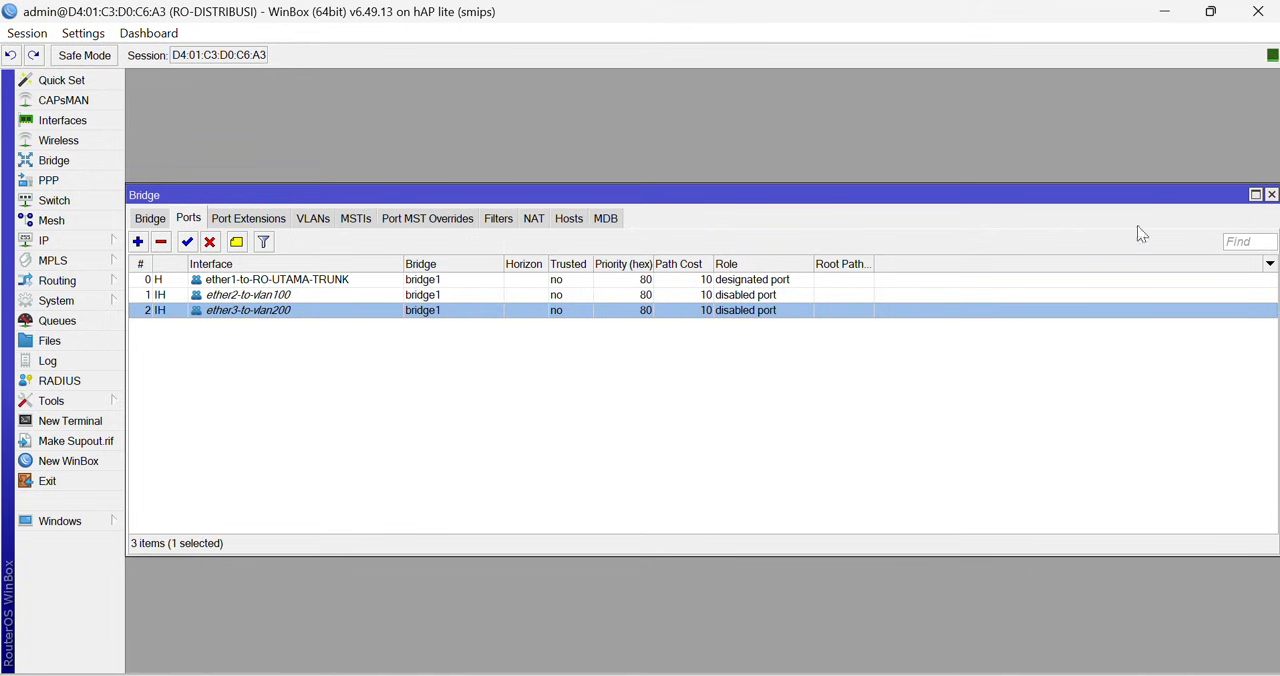
# - Start a new VLAN entry in the switch's VLAN table for switch1 with VLAN ID 100
pyautogui.click(1271, 195)
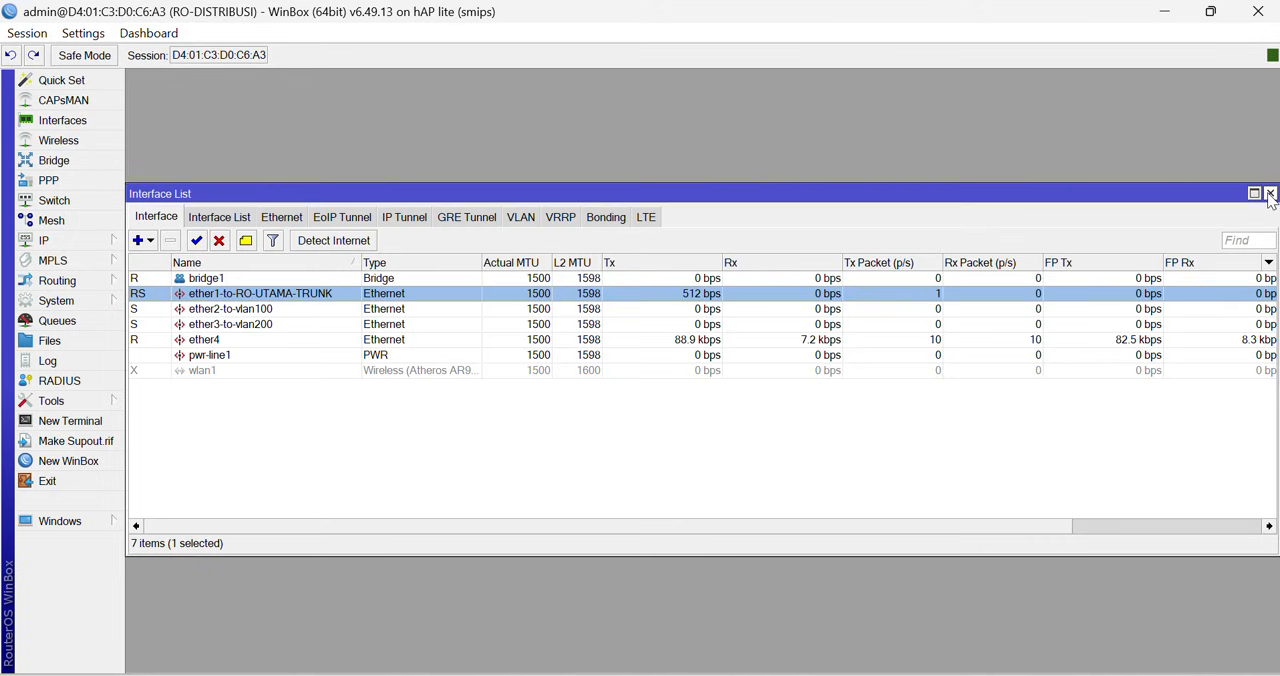
pyautogui.click(86, 202)
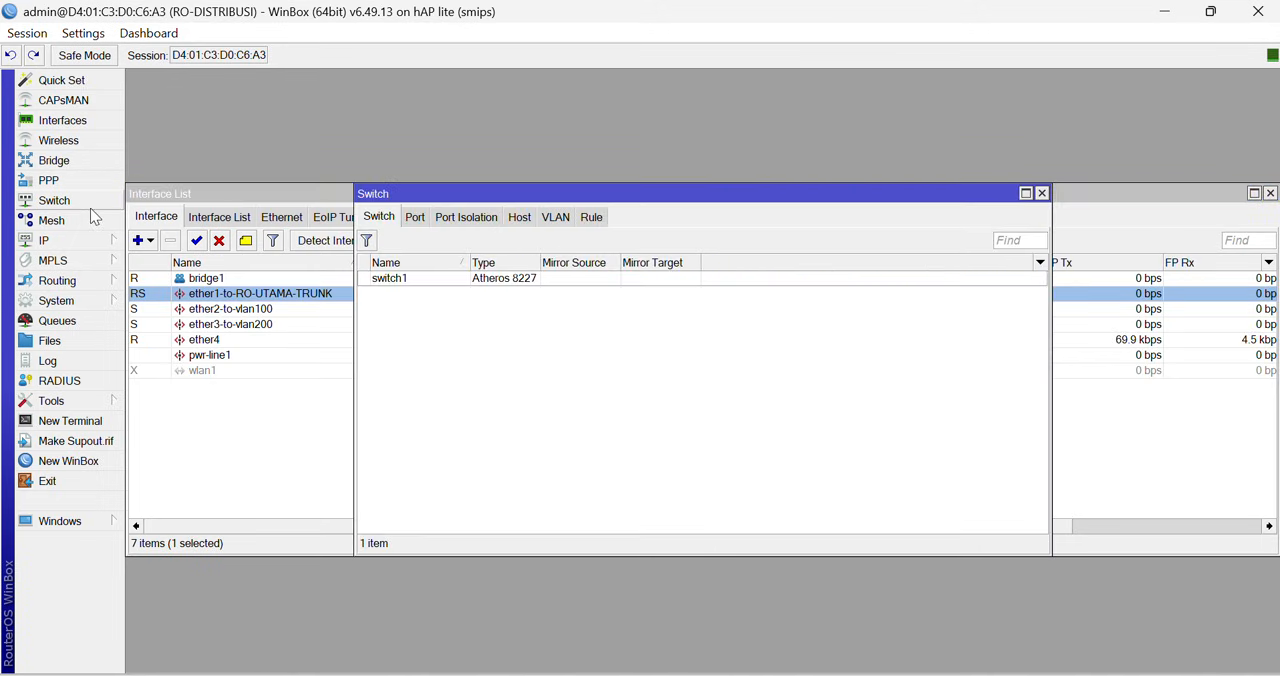
pyautogui.doubleClick(584, 200)
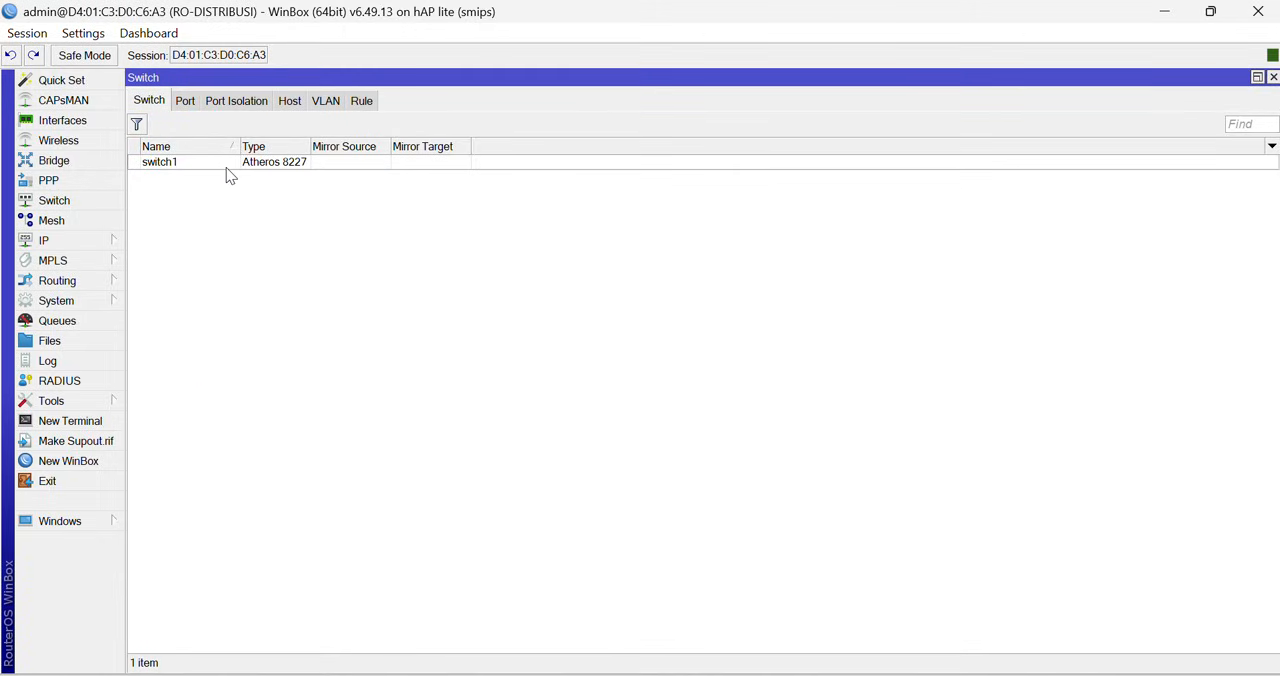
pyautogui.click(327, 102)
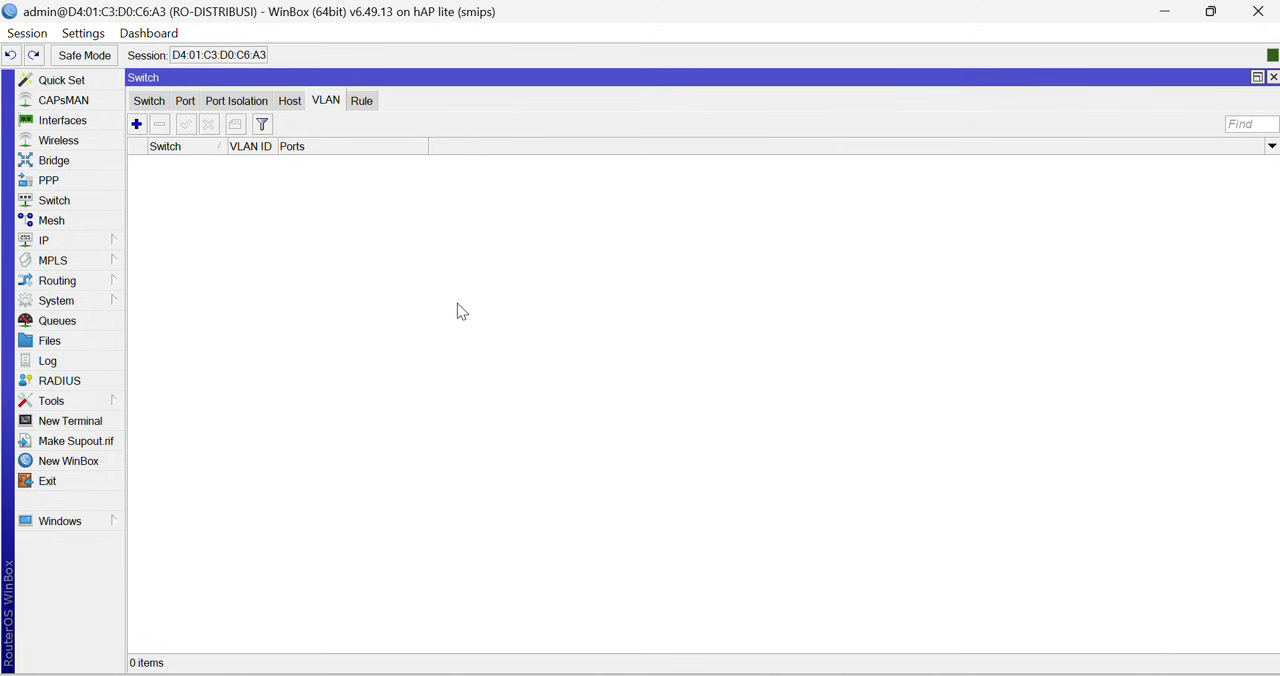
pyautogui.click(136, 125)
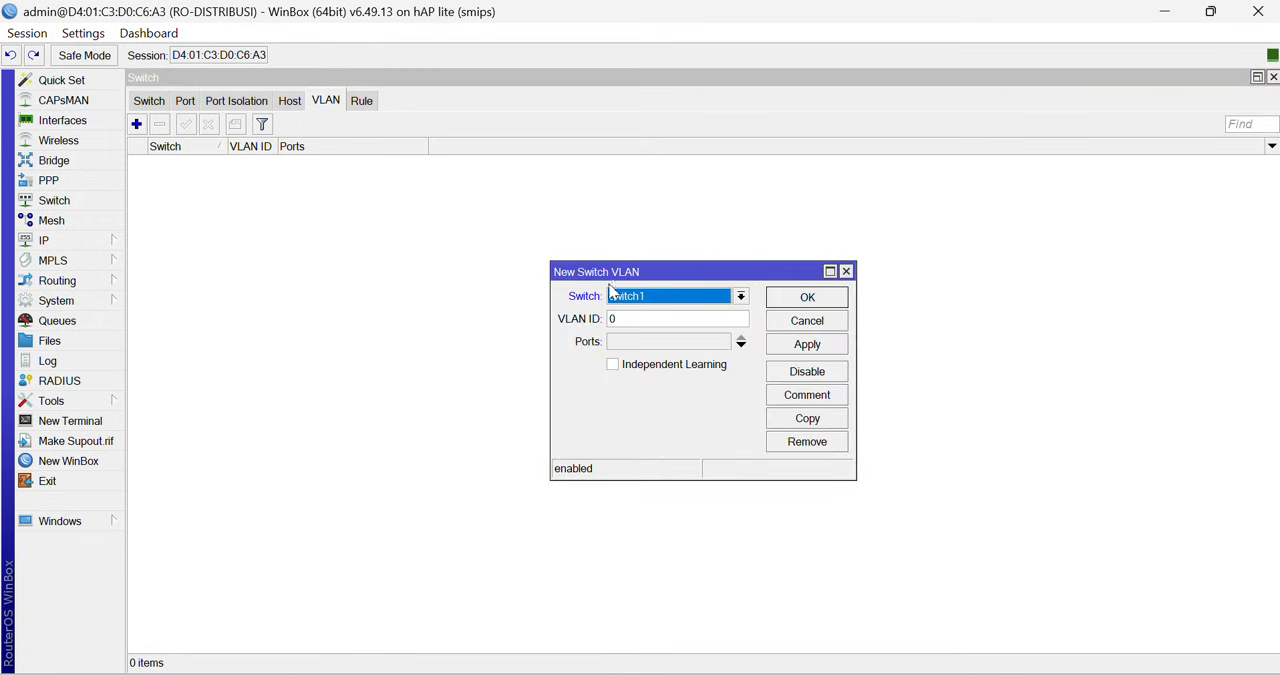
pyautogui.click(622, 299)
pyautogui.click(622, 301)
pyautogui.click(627, 320)
pyautogui.moveTo(627, 320); pyautogui.dragTo(577, 321)
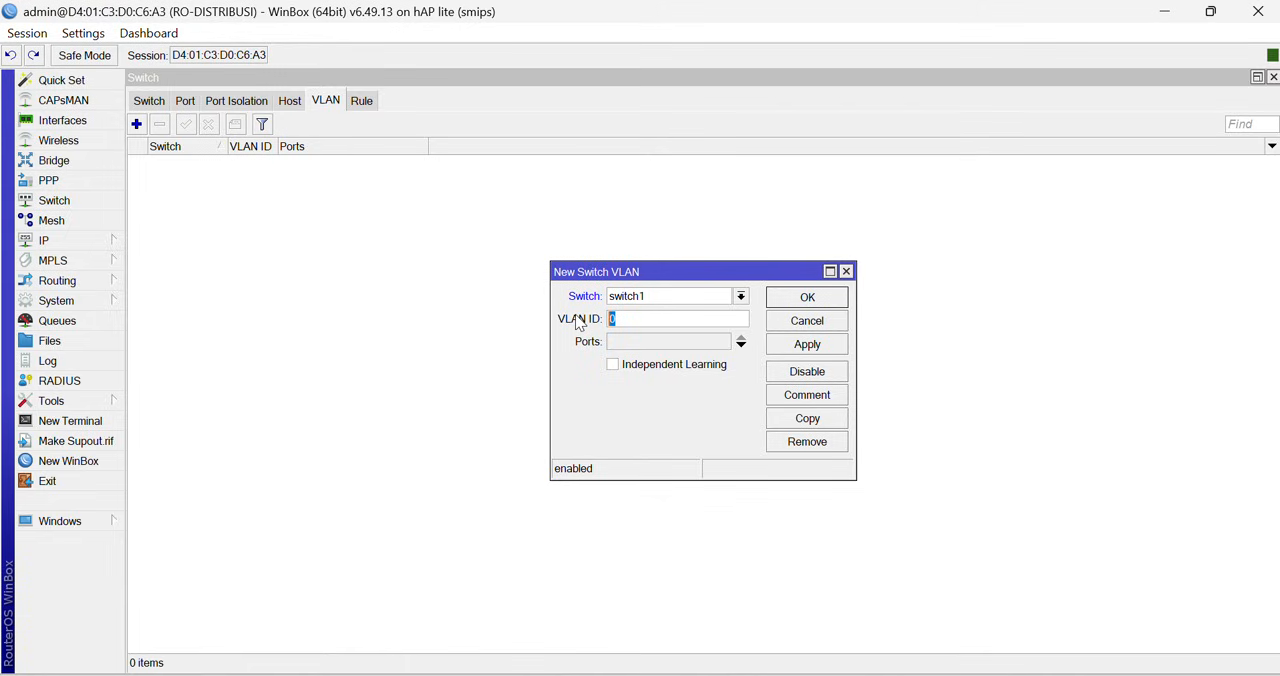
pyautogui.write('100')
# - Assign ether1-to-RO-UTAMA-TRUNK and ether2-to-vlan100 as ports of switch VLAN 100 and save the entry
pyautogui.click(741, 343)
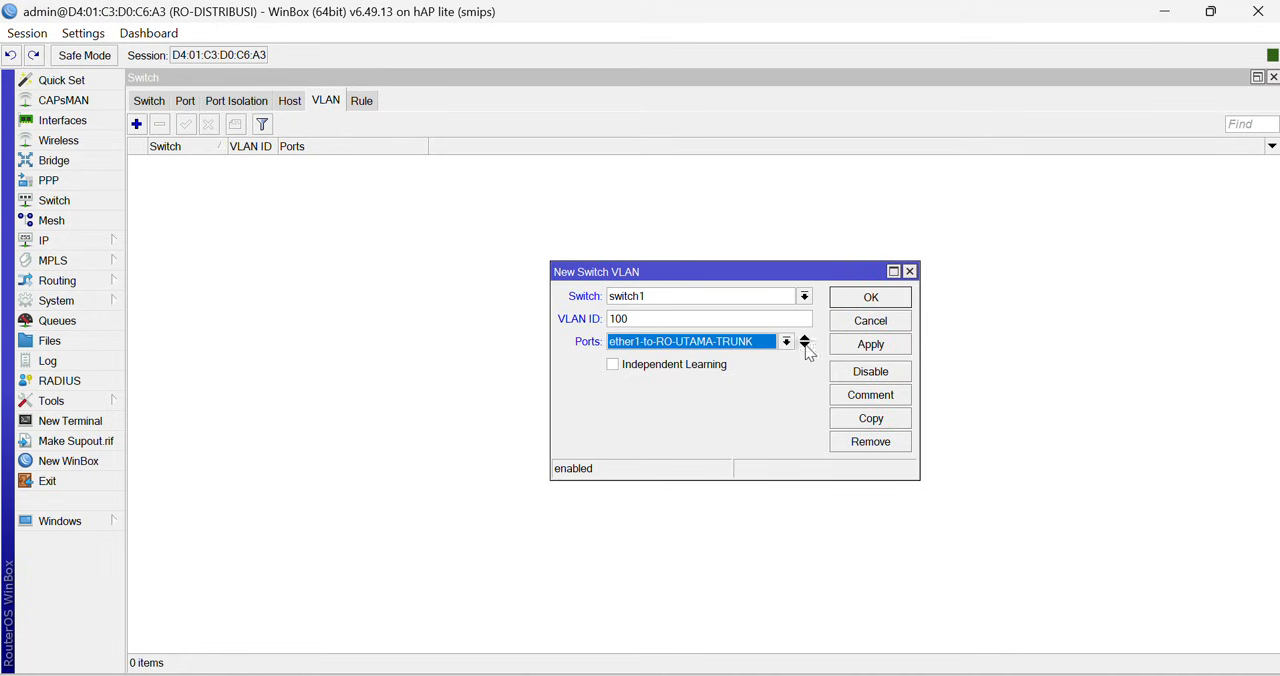
pyautogui.click(804, 346)
pyautogui.click(786, 366)
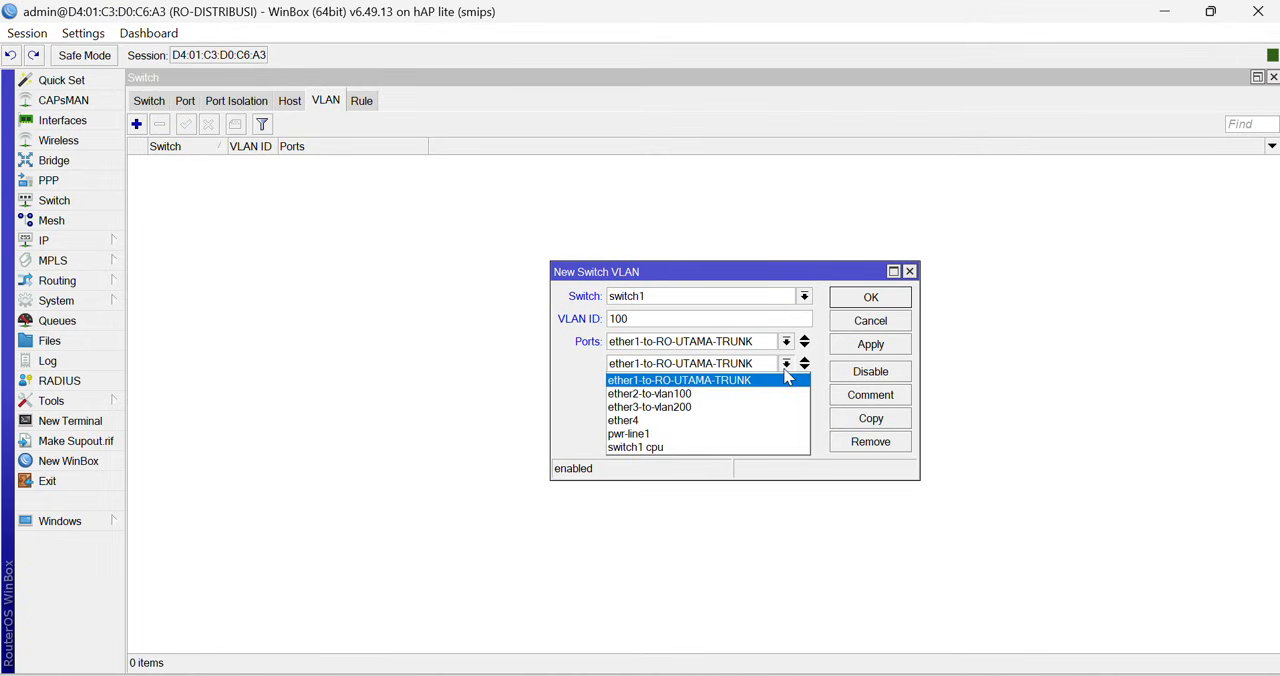
pyautogui.click(718, 395)
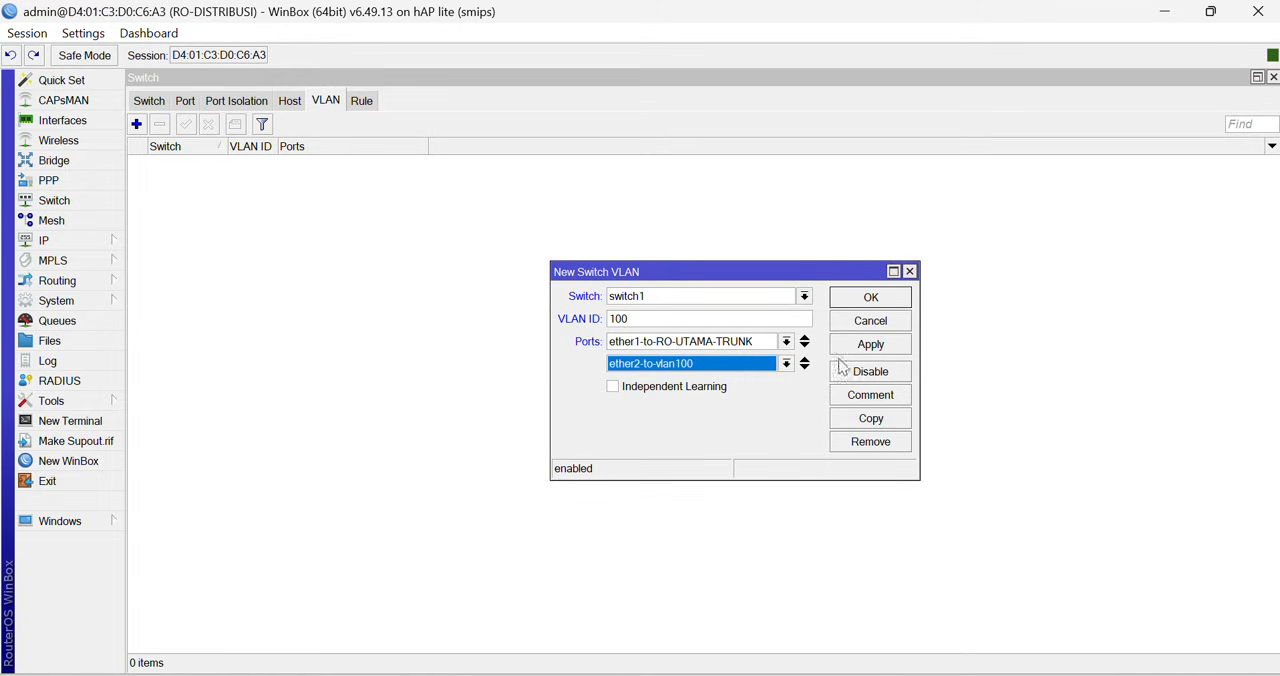
pyautogui.click(873, 344)
pyautogui.click(875, 298)
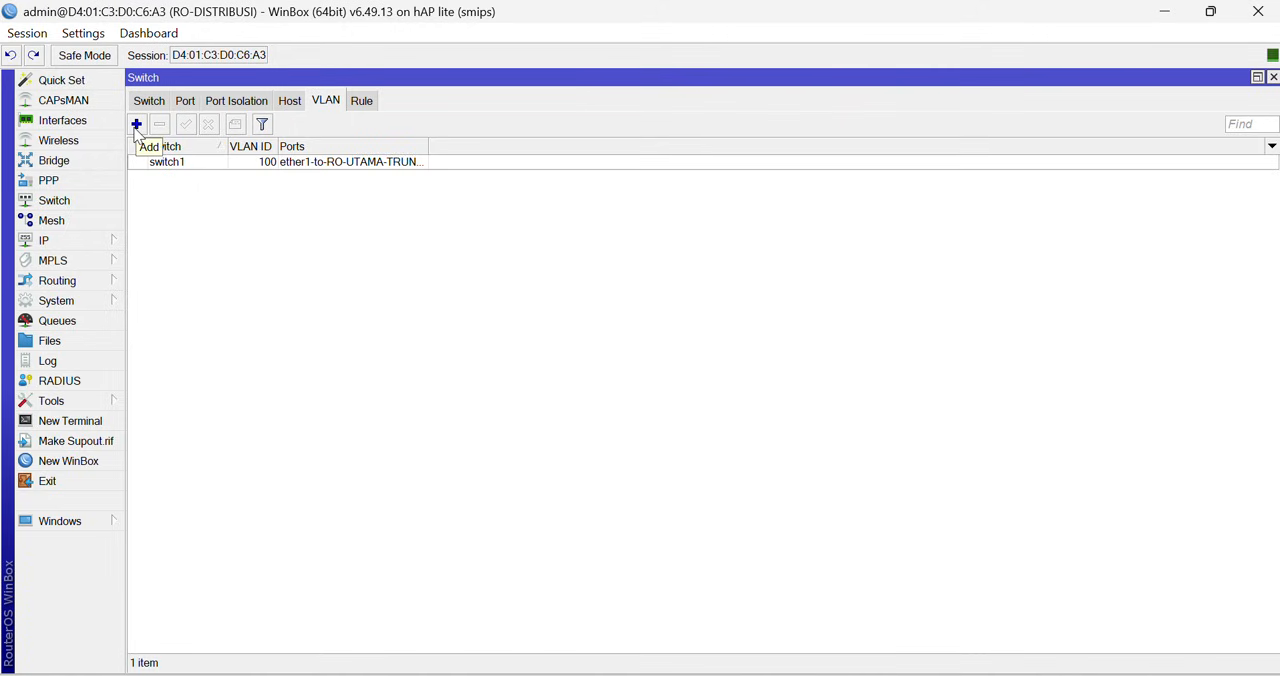
# - Start another switch VLAN entry for switch1 with VLAN ID 200
pyautogui.click(136, 124)
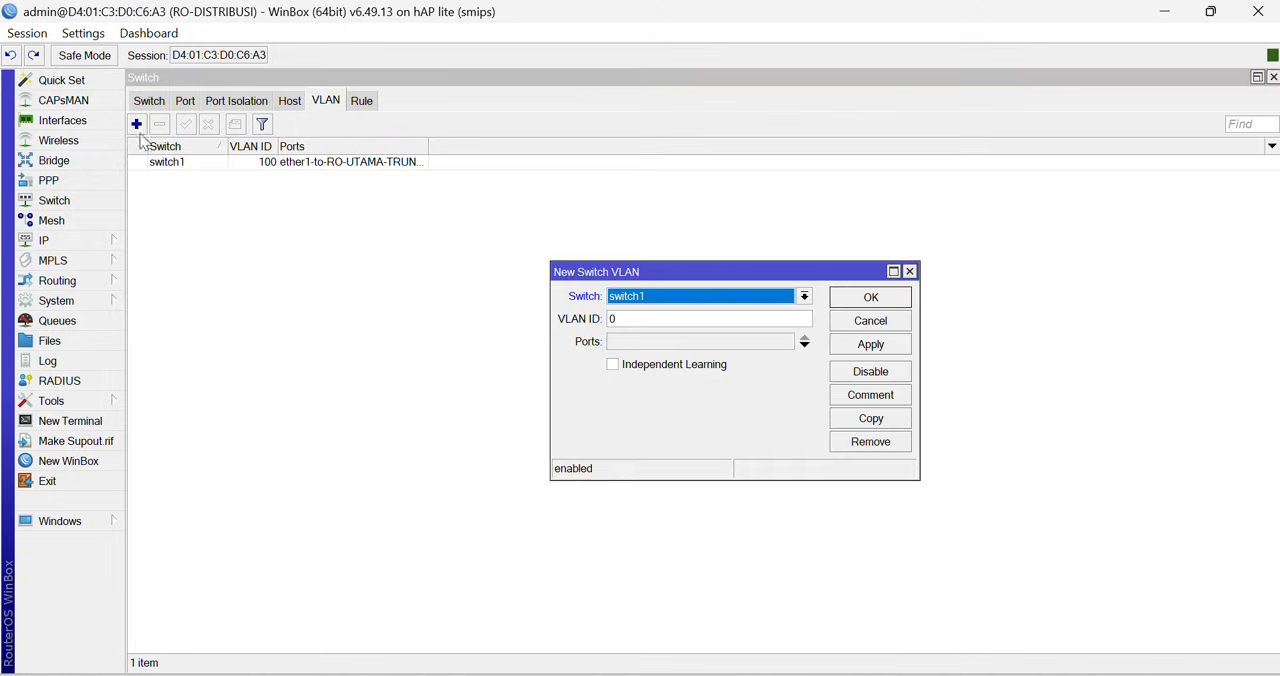
pyautogui.click(692, 298)
pyautogui.click(689, 300)
pyautogui.press('Tab')
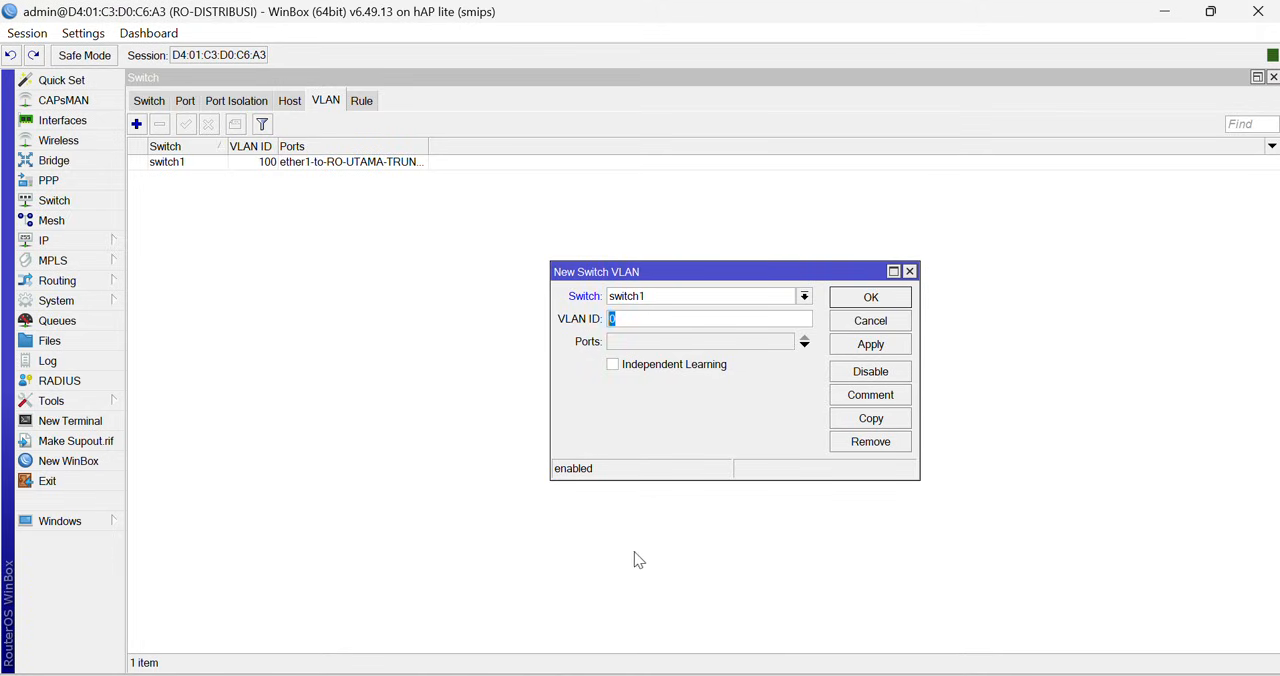
pyautogui.write('200')
# - Assign ether1-to-RO-UTAMA-TRUNK and ether3-to-vlan200 as ports of switch VLAN 200 and save the entry
pyautogui.click(744, 350)
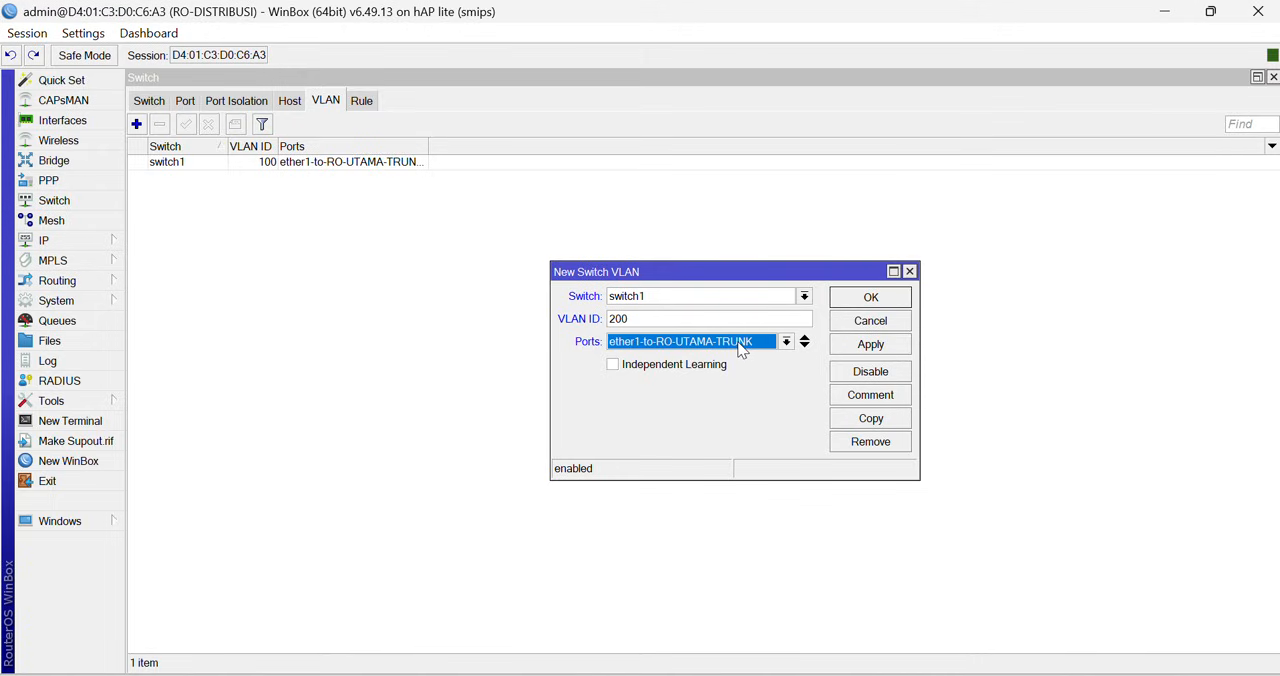
pyautogui.click(804, 346)
pyautogui.click(787, 366)
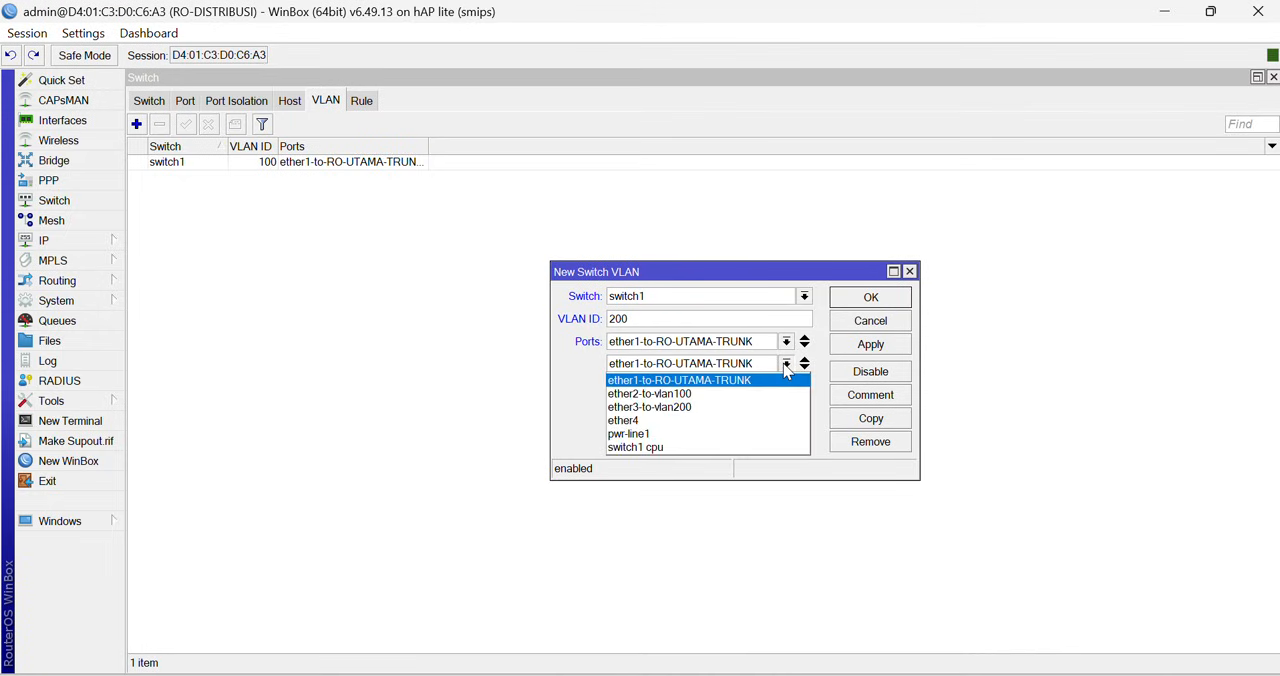
pyautogui.click(714, 405)
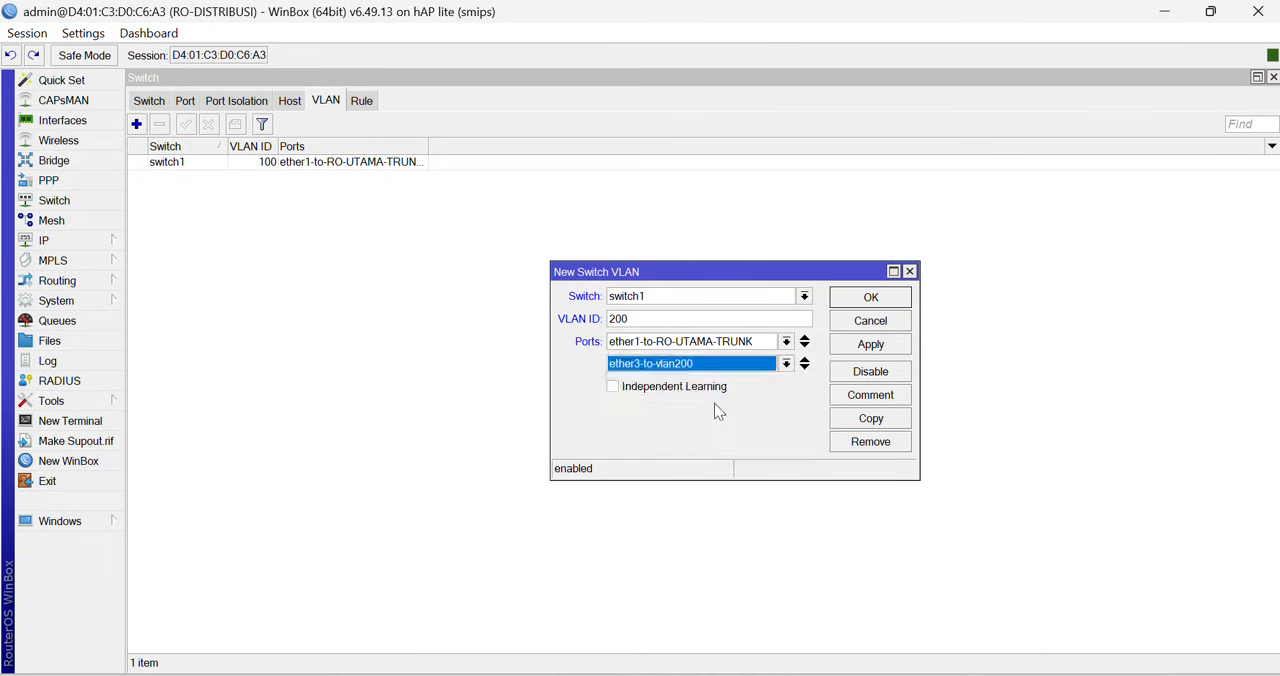
pyautogui.click(873, 346)
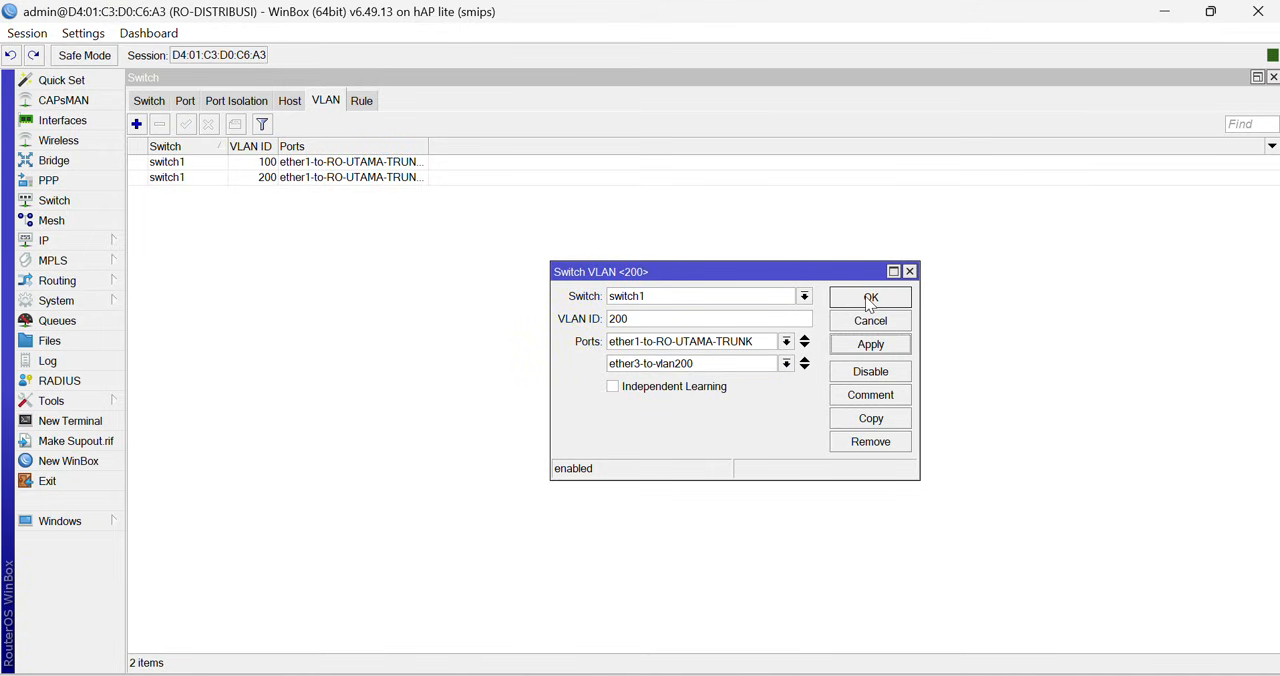
pyautogui.click(869, 299)
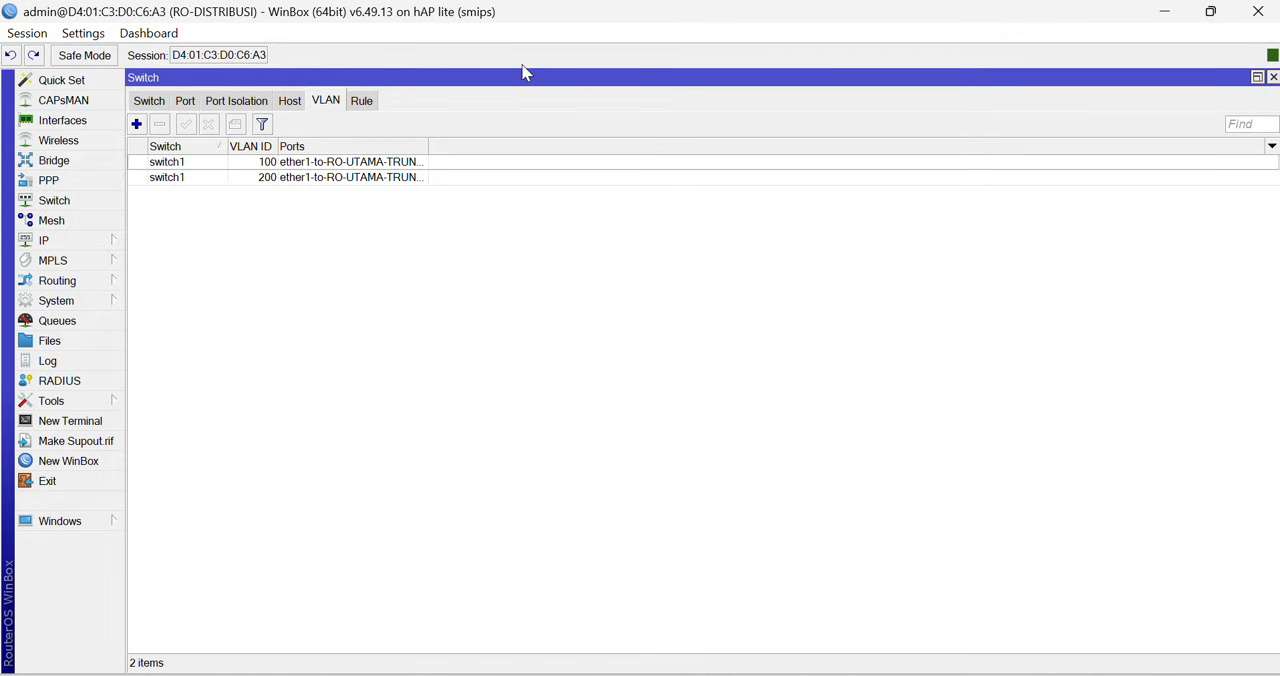
# - Set the ether1-to-RO-UTAMA-TRUNK switch port to VLAN mode secure and VLAN header add if missing
pyautogui.click(185, 104)
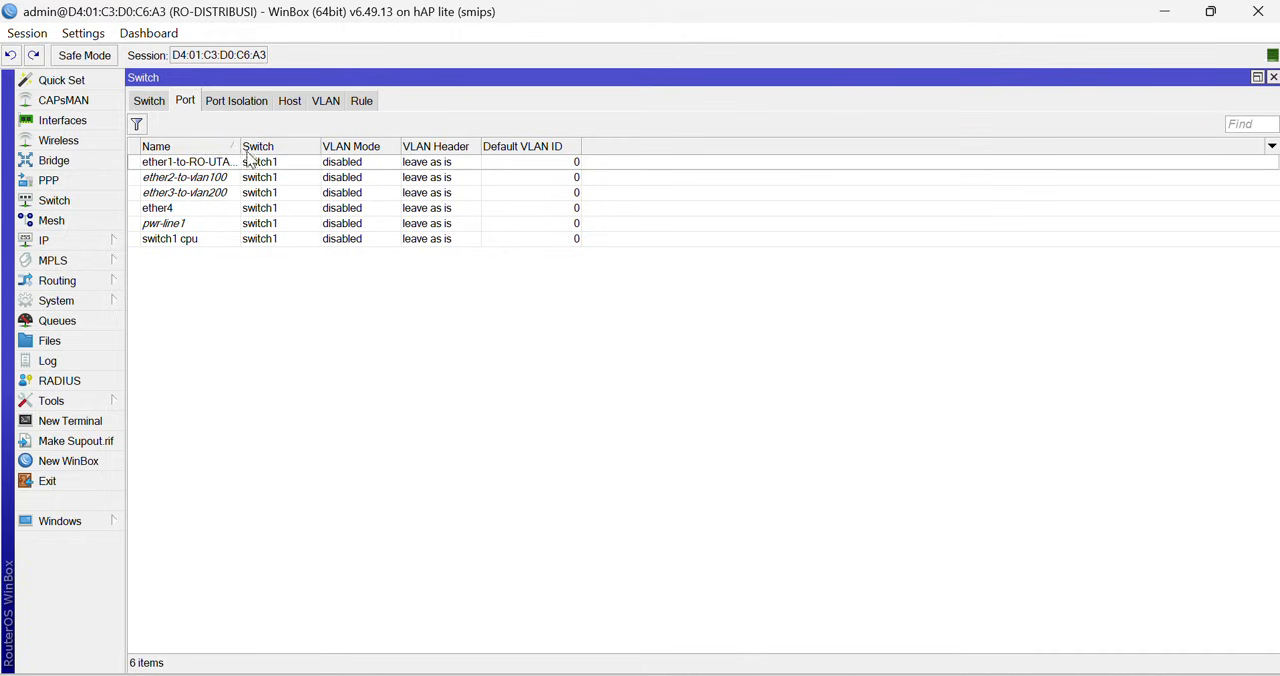
pyautogui.doubleClick(210, 165)
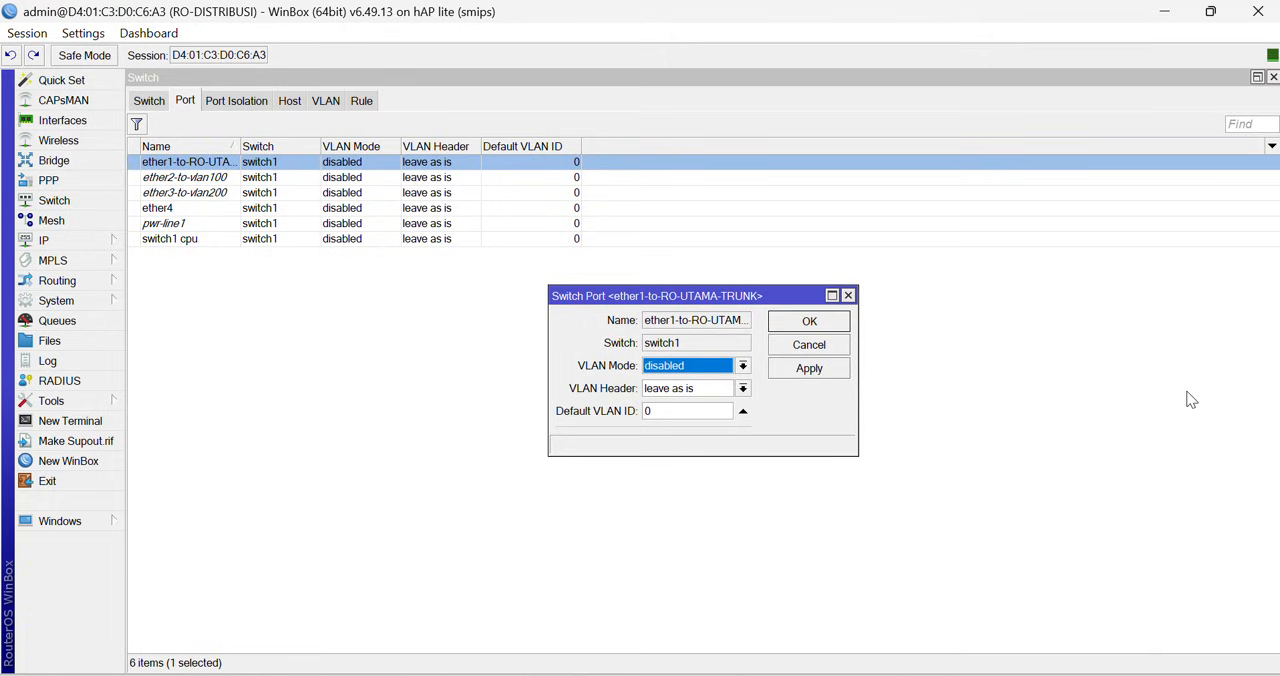
pyautogui.click(665, 370)
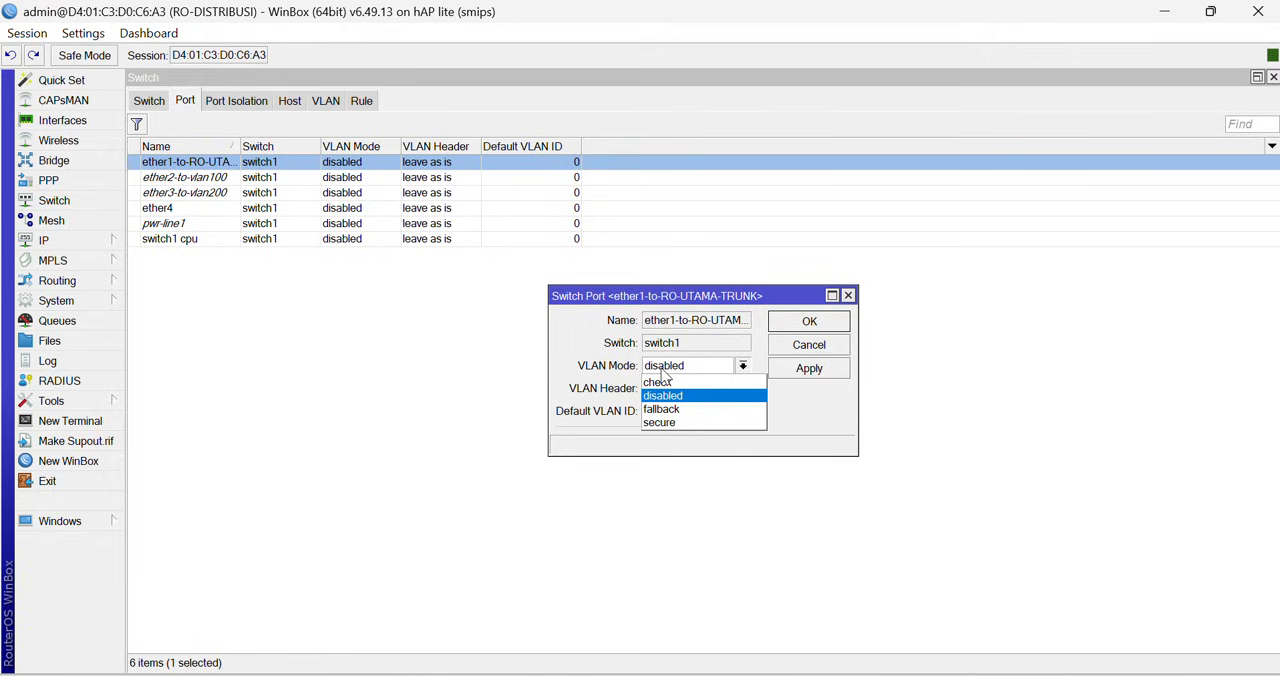
pyautogui.click(660, 422)
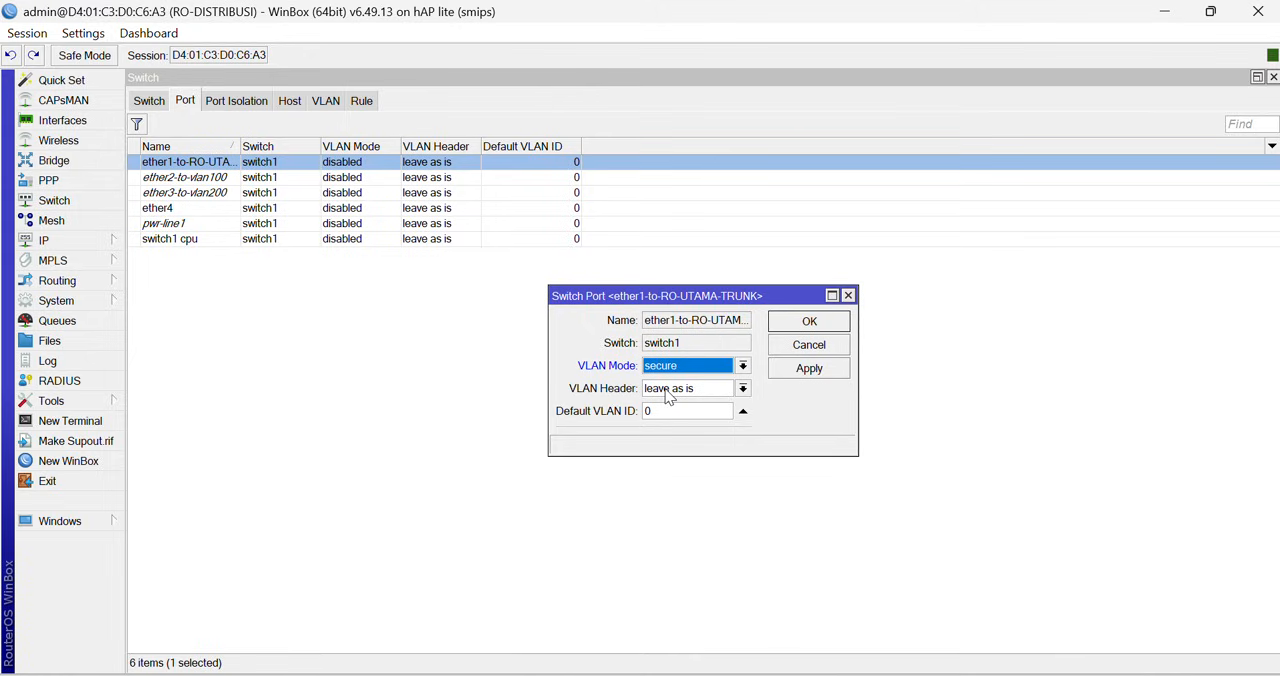
pyautogui.click(668, 390)
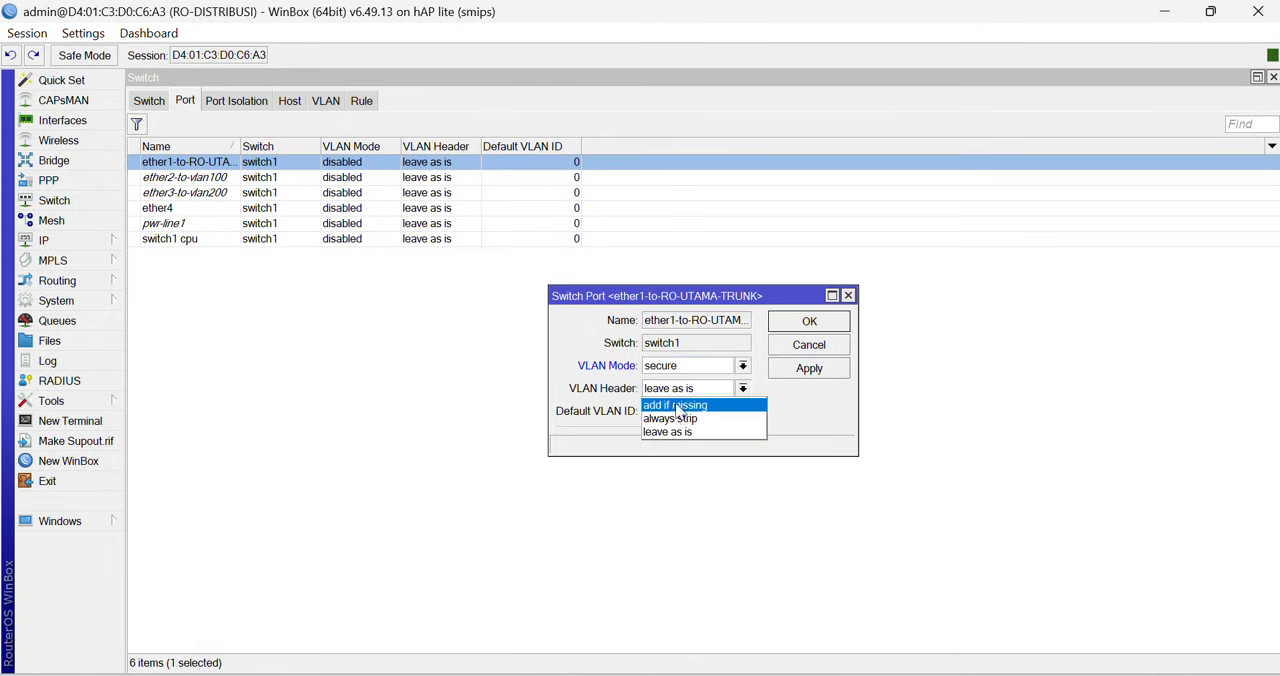
pyautogui.click(676, 406)
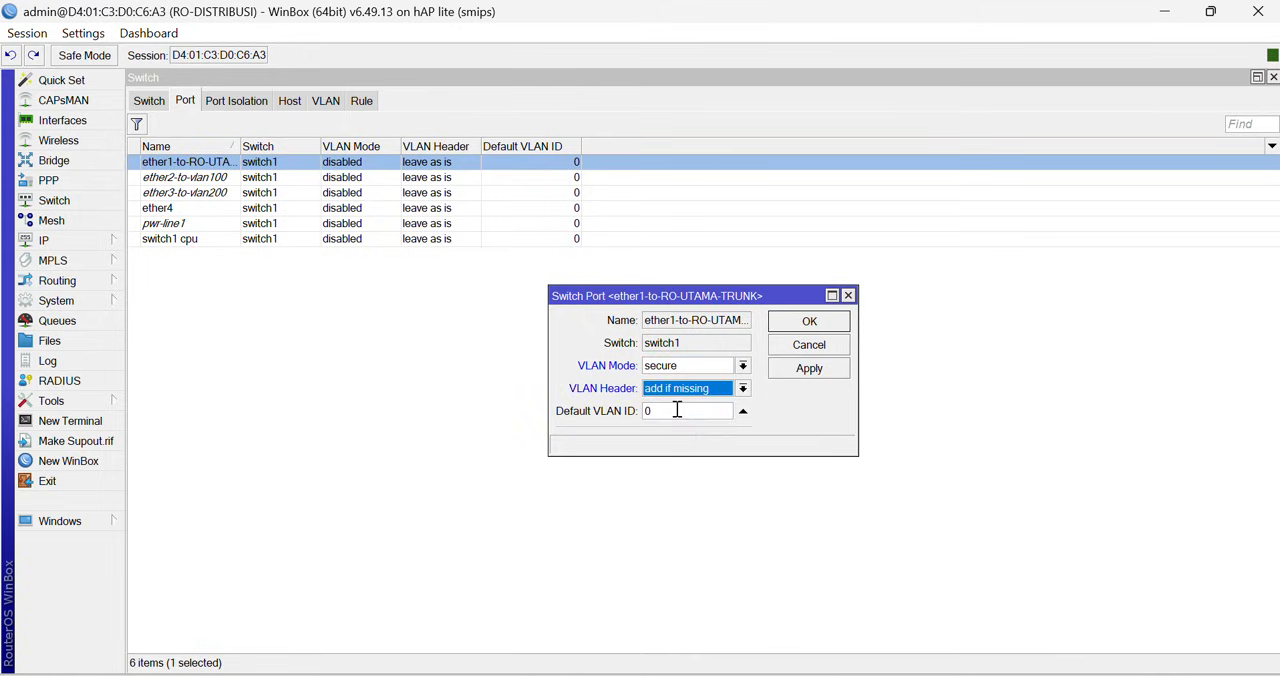
pyautogui.click(808, 370)
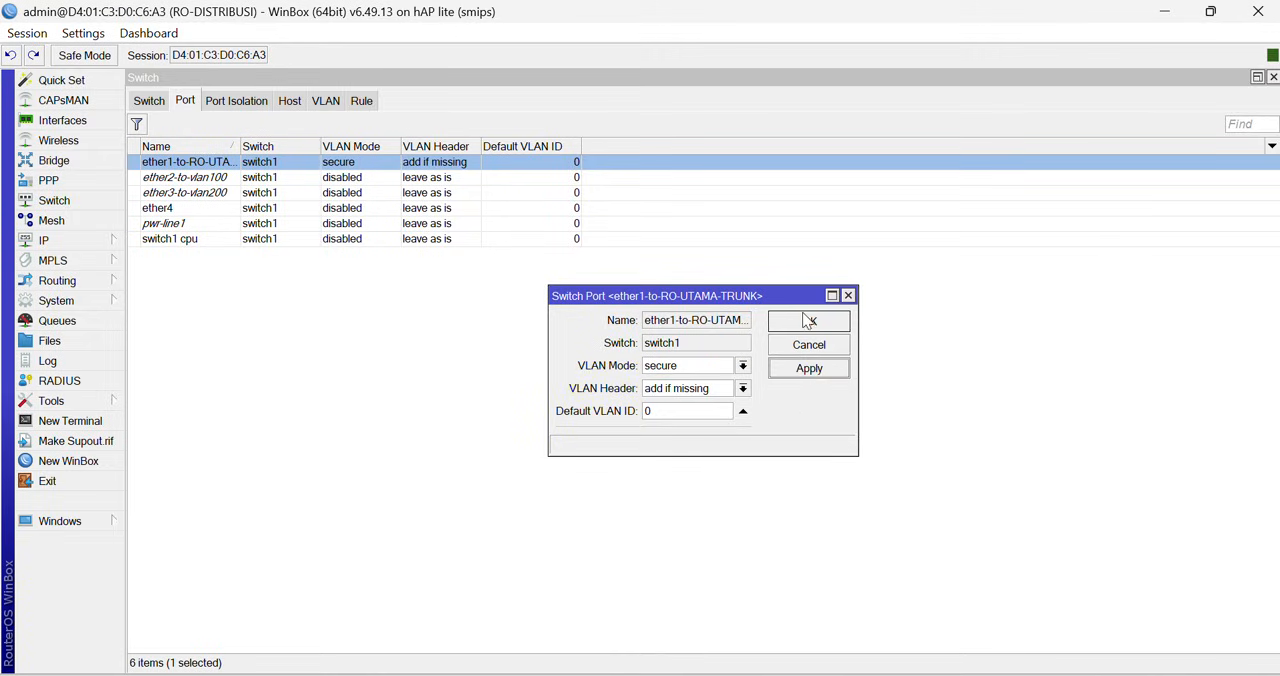
pyautogui.click(808, 322)
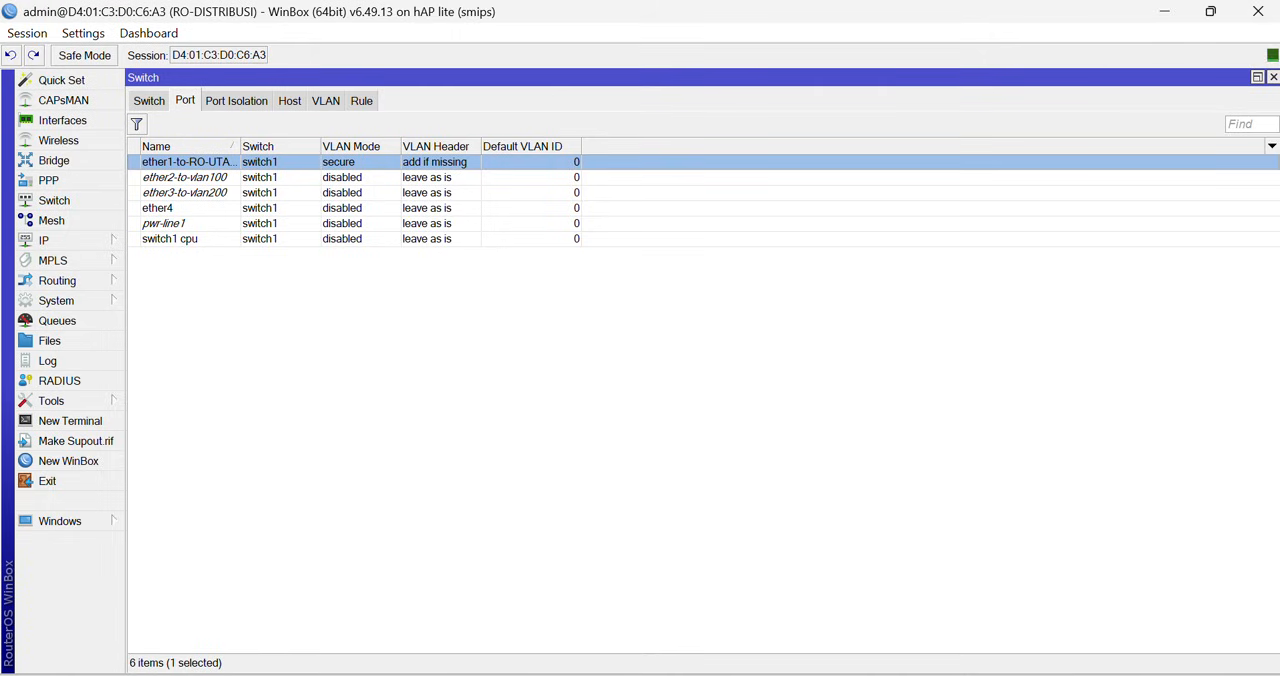
# - Set the ether2-to-vlan100 switch port to VLAN mode secure, VLAN header always strip and default VLAN ID 100
pyautogui.doubleClick(207, 180)
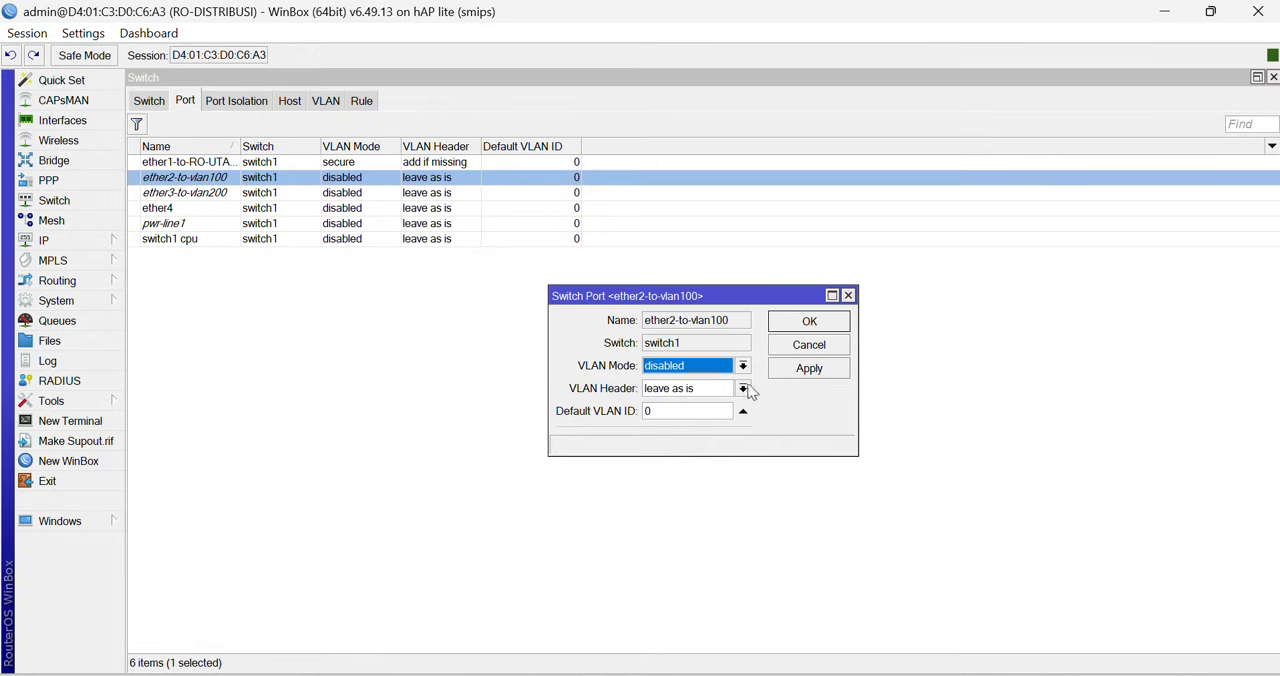
pyautogui.click(743, 366)
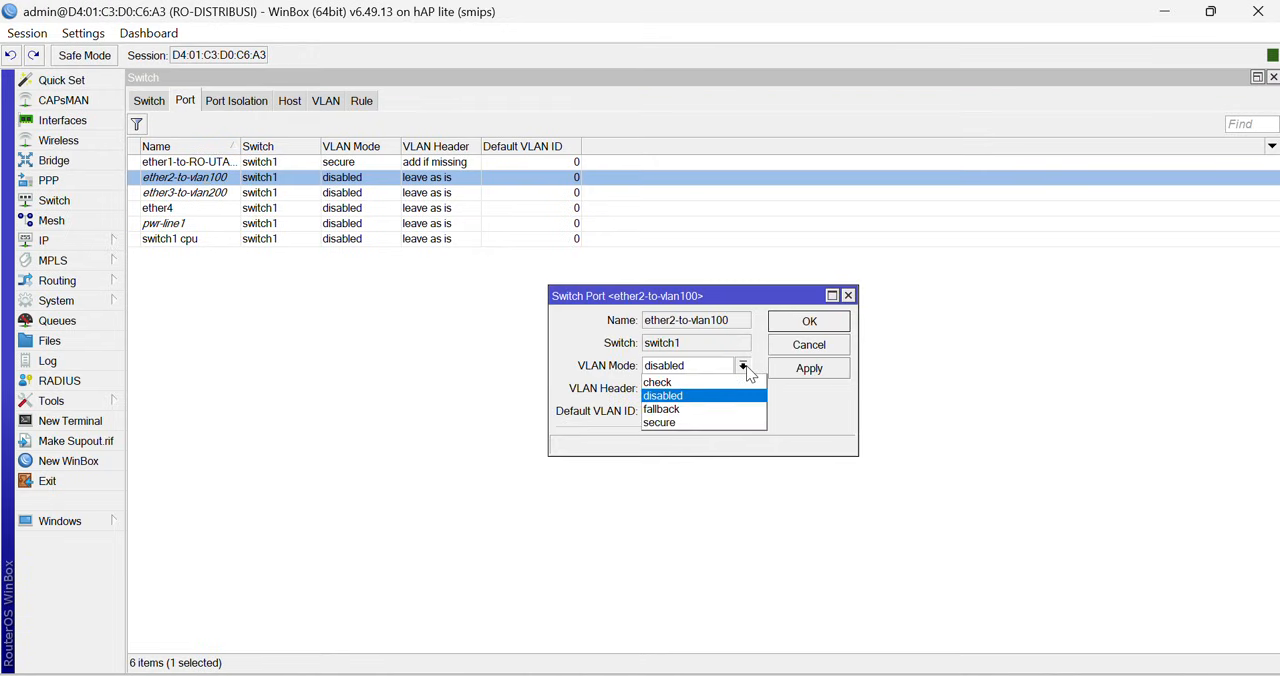
pyautogui.click(665, 422)
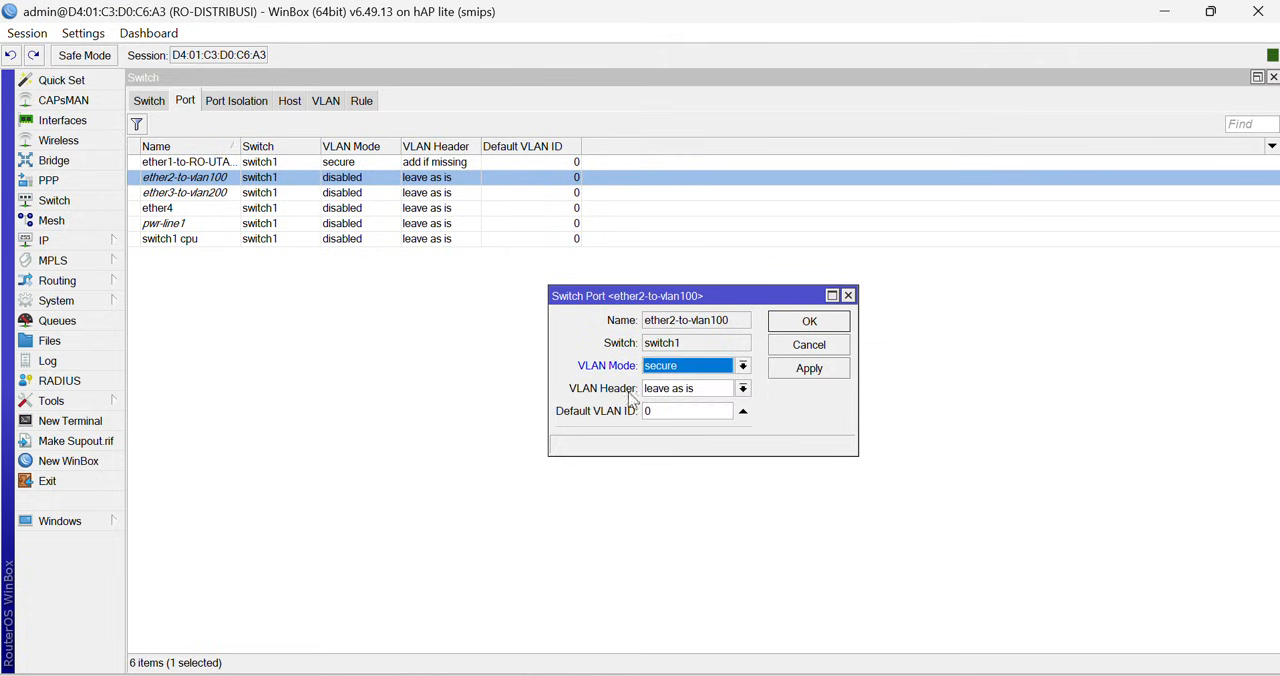
pyautogui.click(743, 388)
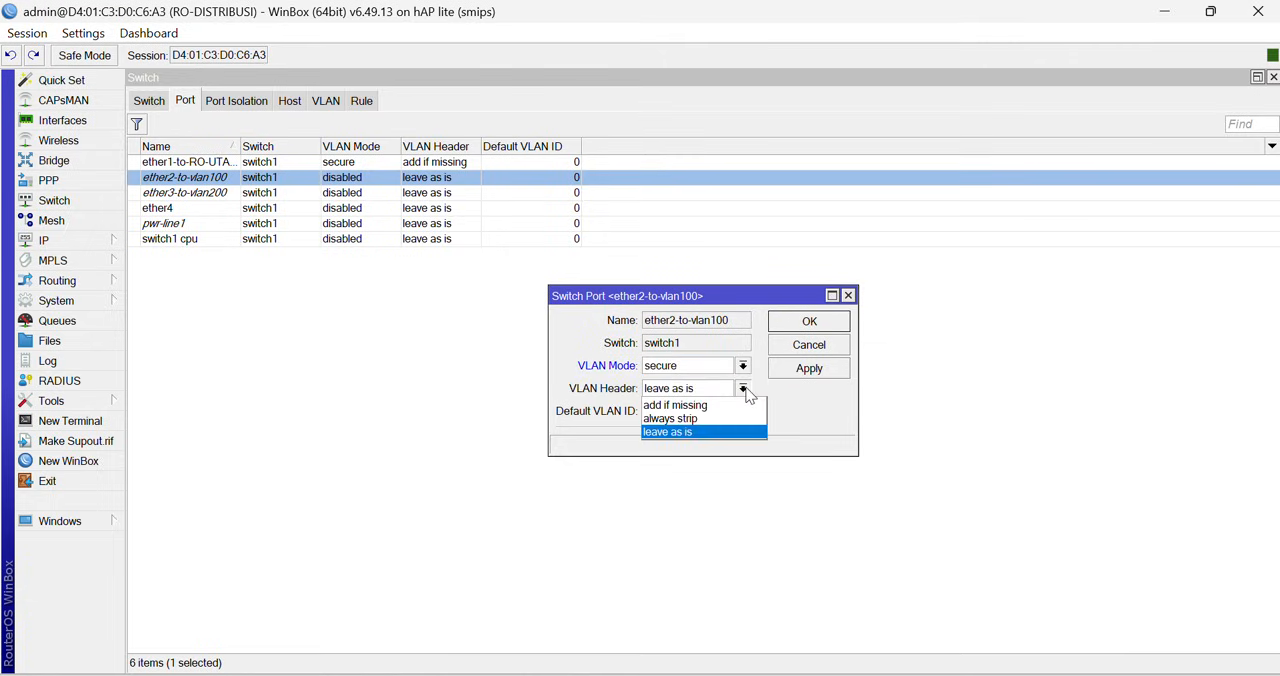
pyautogui.click(692, 420)
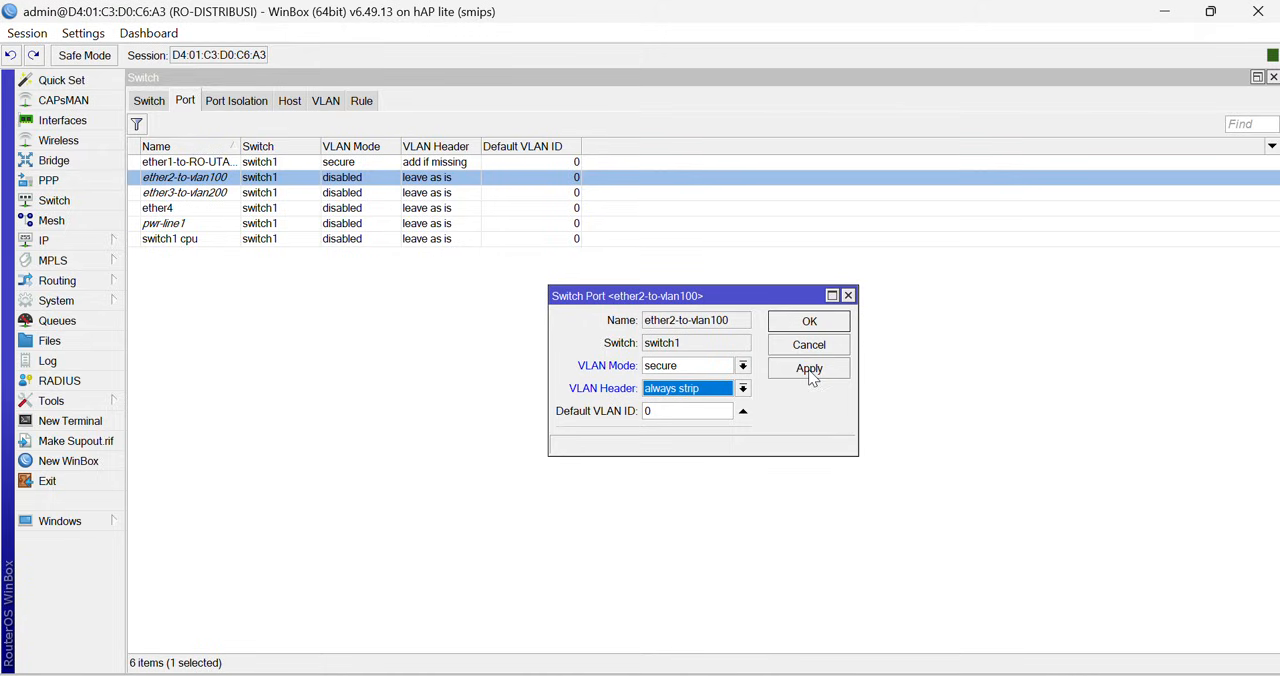
pyautogui.moveTo(698, 411); pyautogui.dragTo(613, 411)
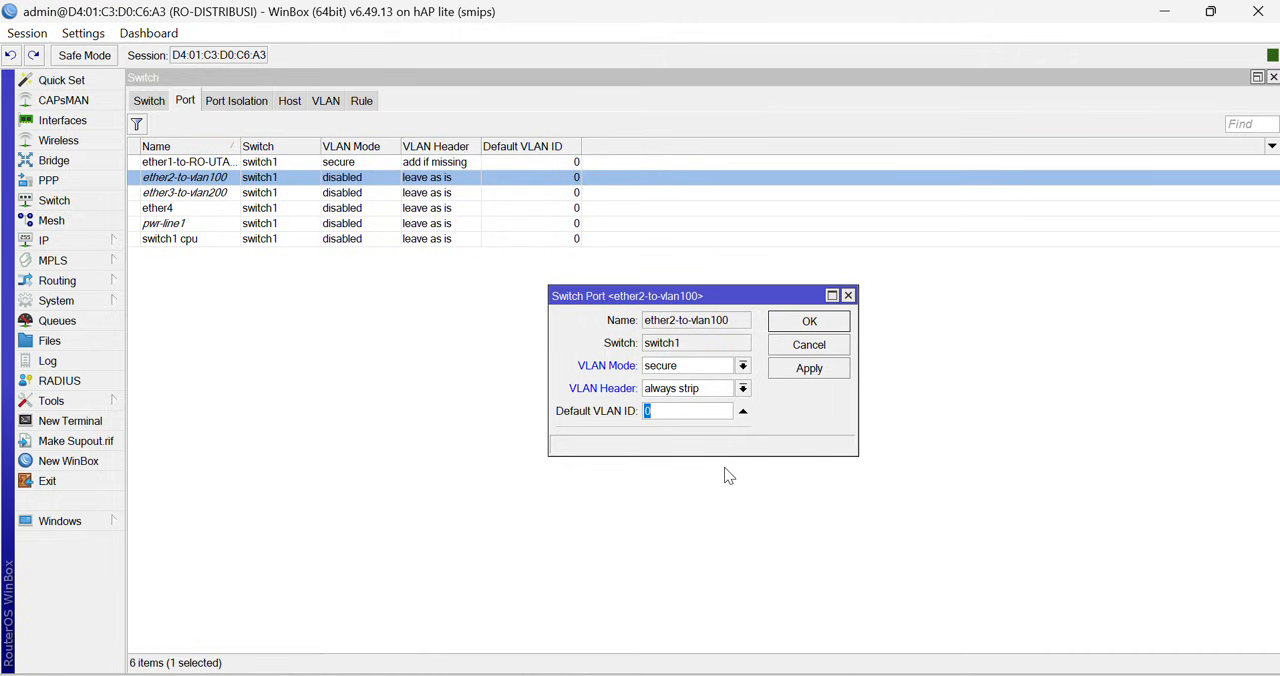
pyautogui.write('100')
pyautogui.click(809, 369)
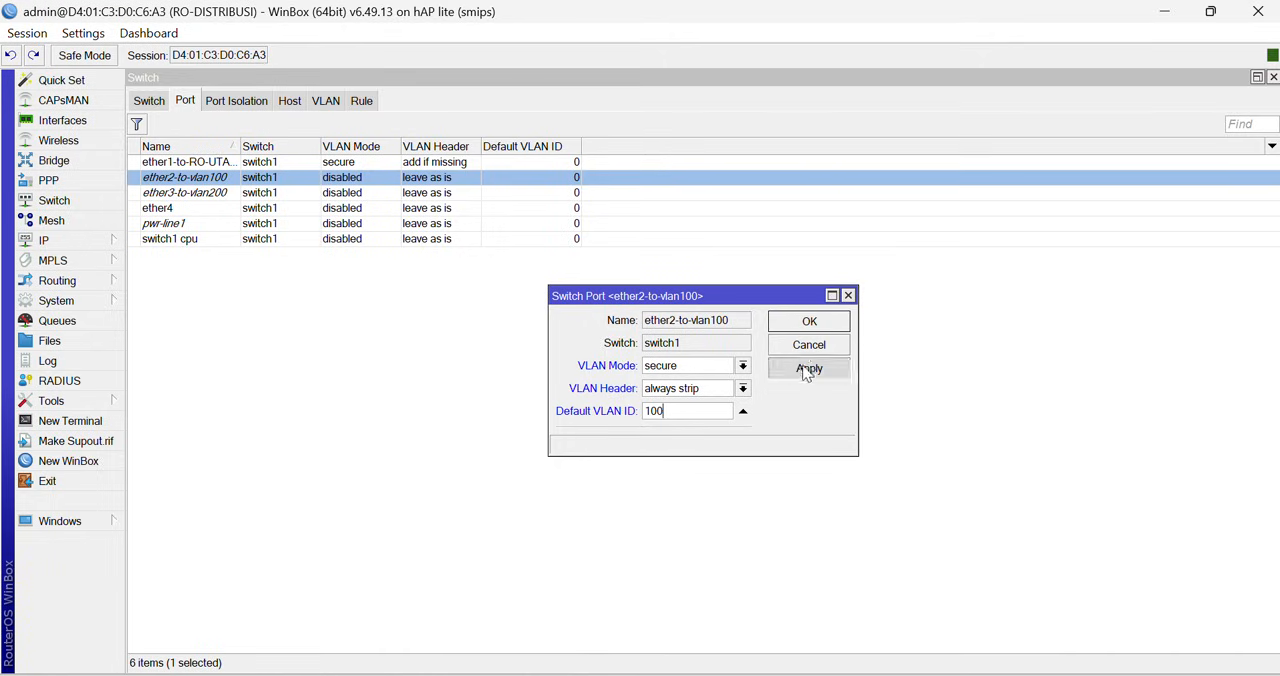
pyautogui.click(808, 321)
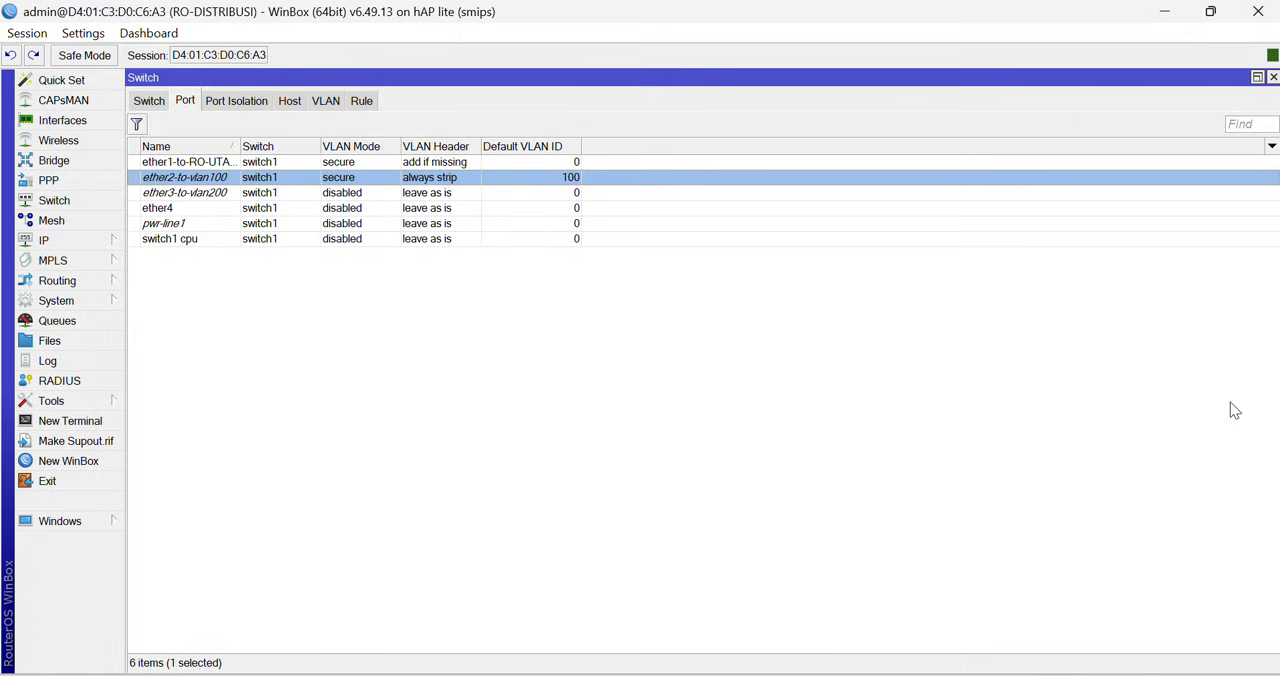
# - Set the ether3-to-vlan200 switch port to VLAN mode secure, VLAN header always strip and default VLAN ID 200
pyautogui.doubleClick(222, 193)
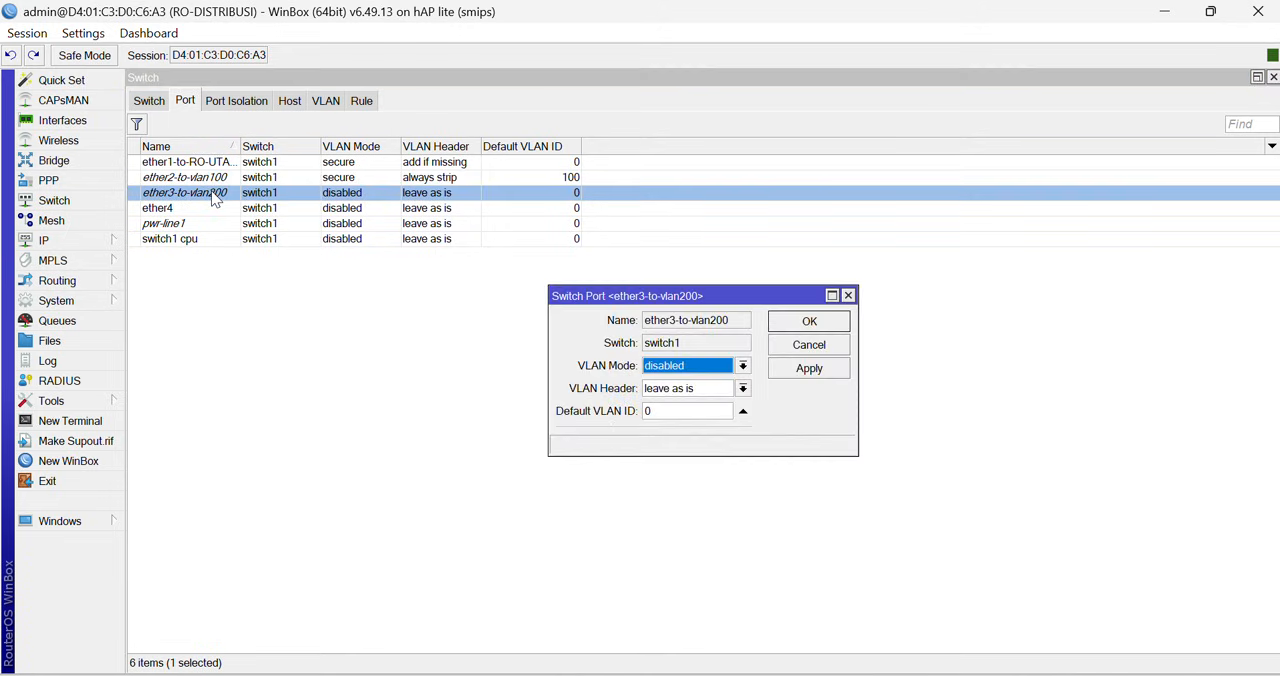
pyautogui.click(743, 366)
pyautogui.click(692, 422)
pyautogui.click(743, 389)
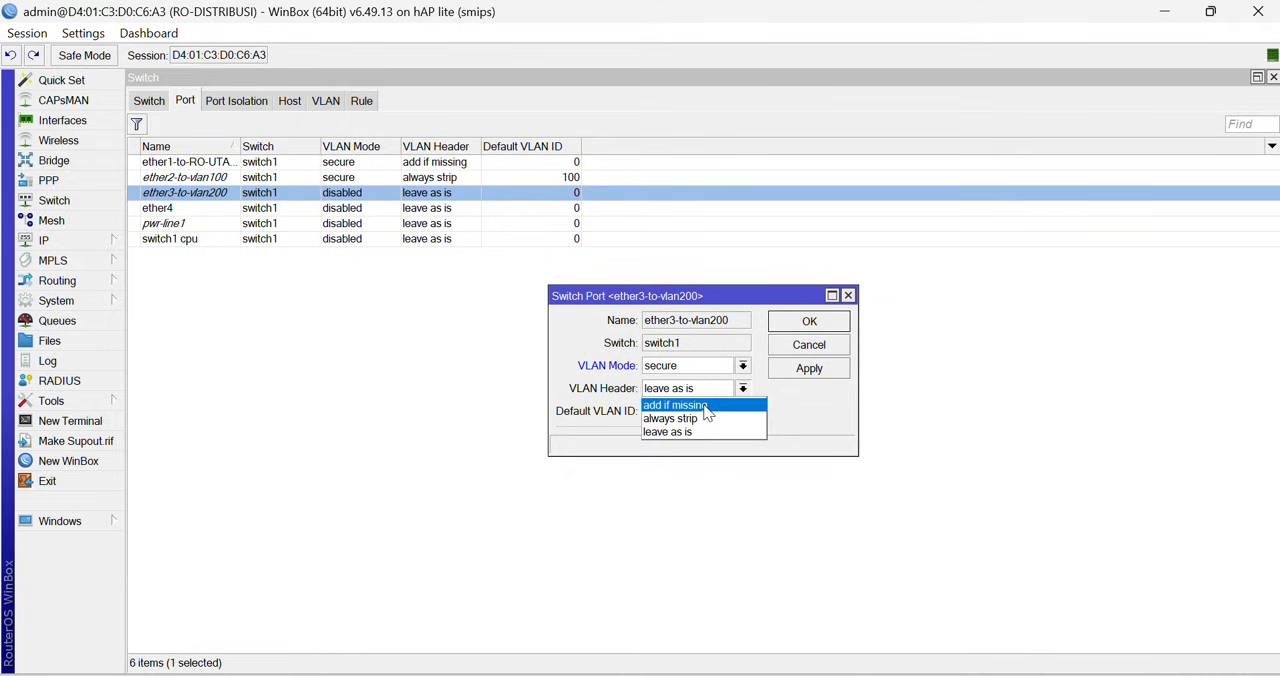
pyautogui.click(700, 405)
pyautogui.click(744, 389)
pyautogui.click(705, 418)
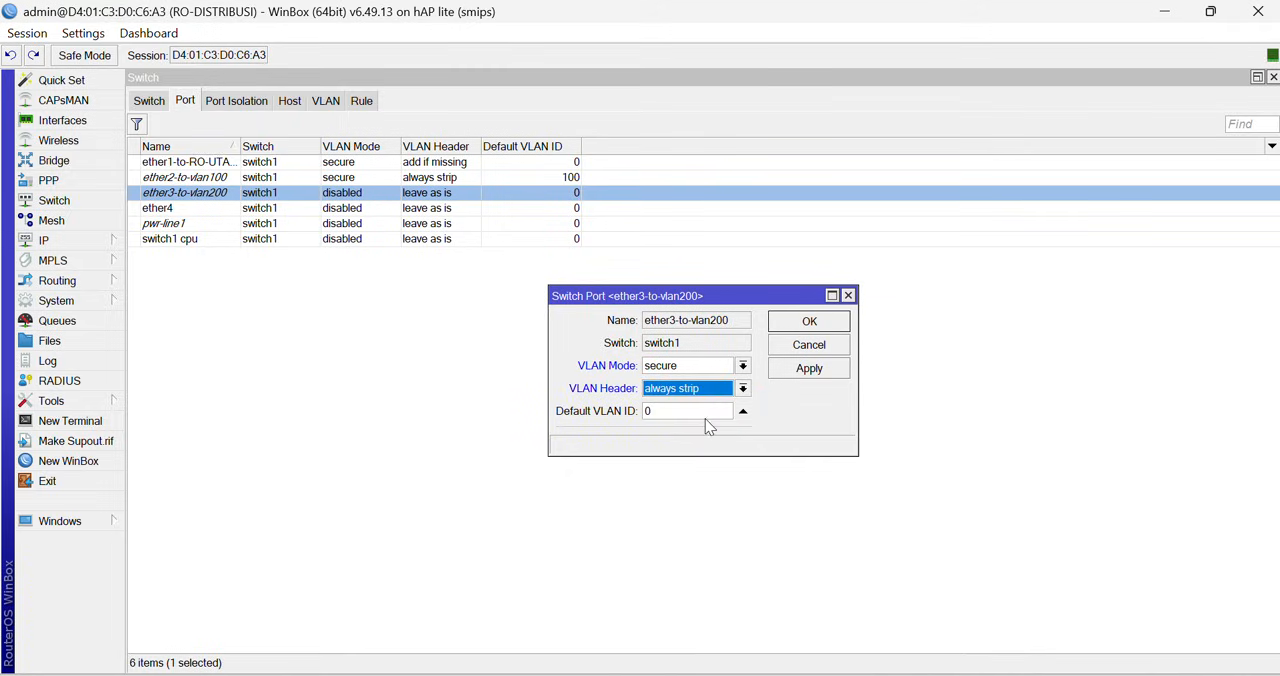
pyautogui.press('Tab')
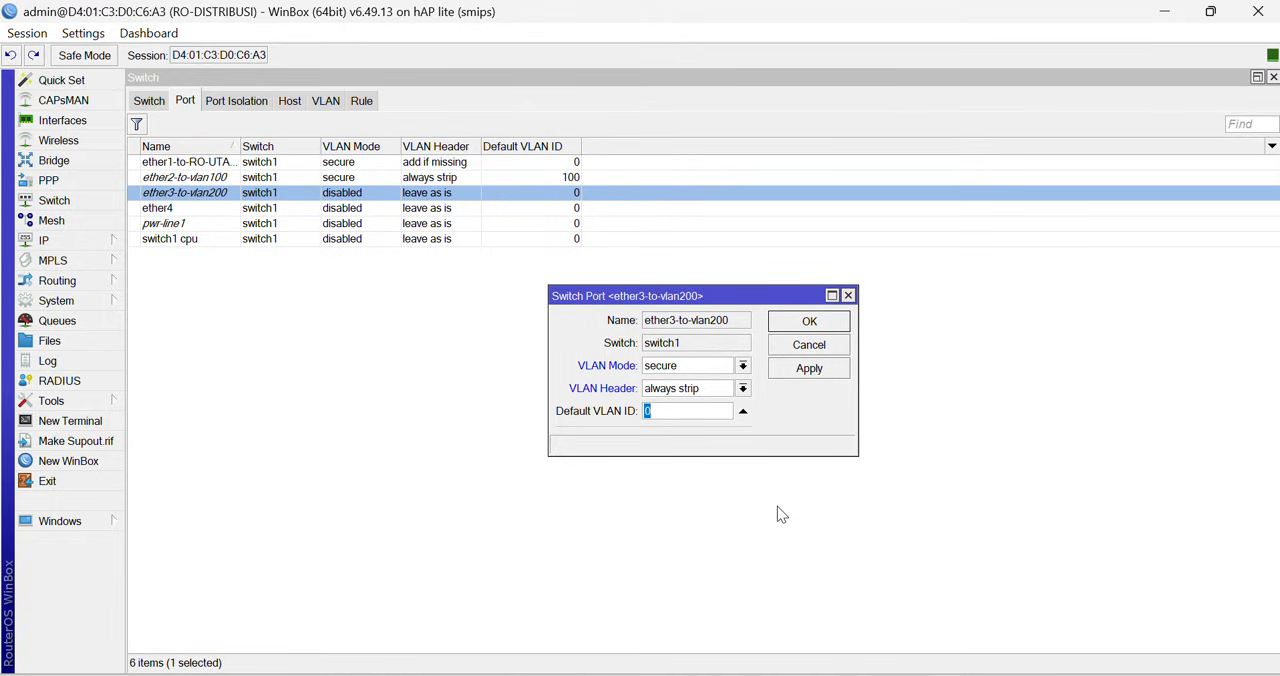
pyautogui.write('200')
pyautogui.click(820, 370)
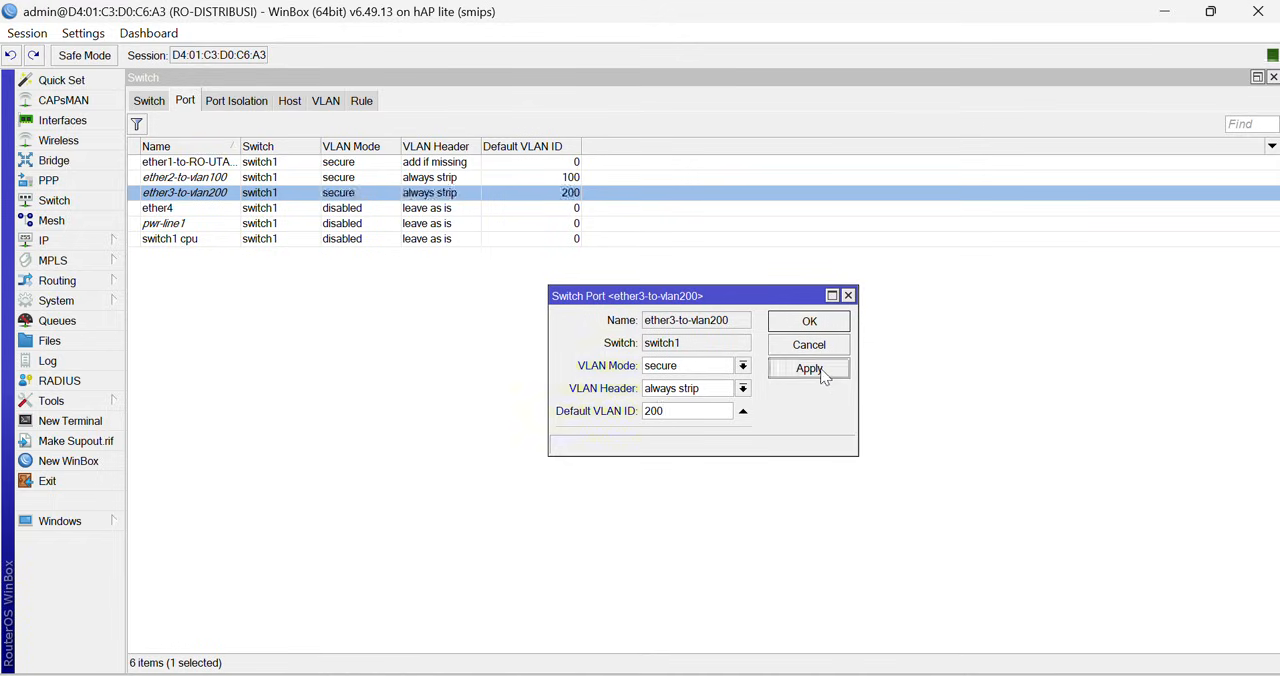
pyautogui.click(809, 325)
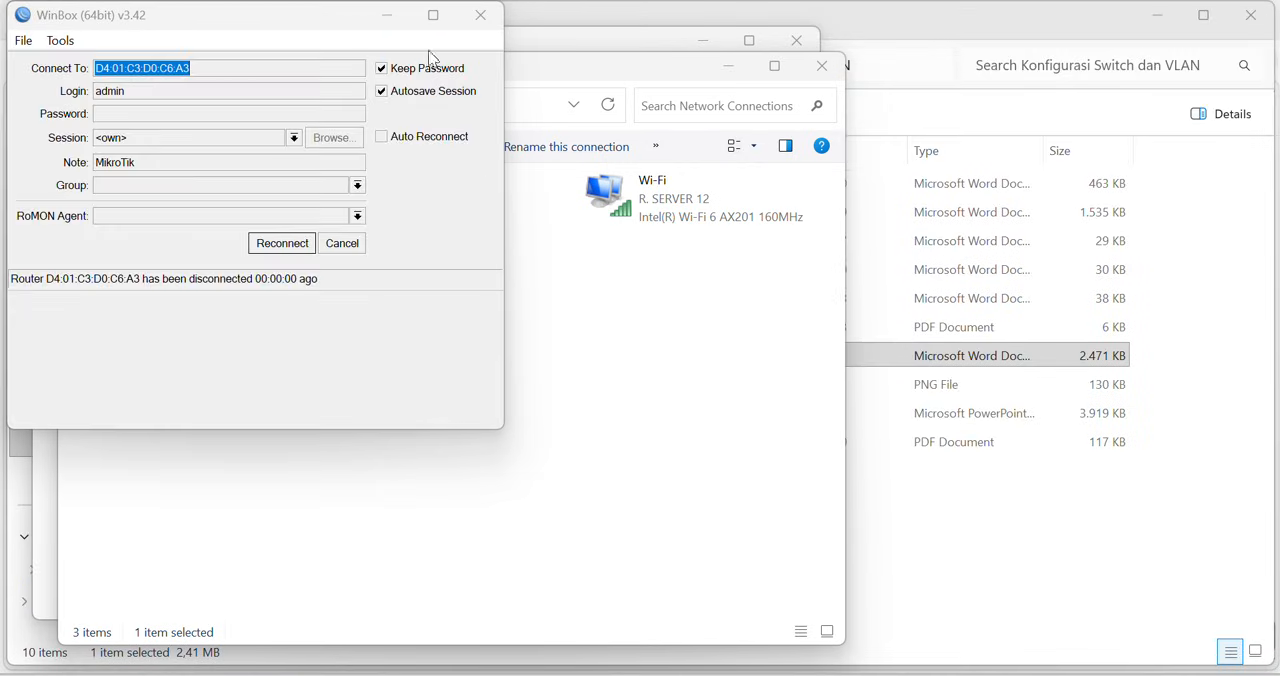
# - Switch to Windows Network Connections and examine the Ethernet 2 adapter's details for its DHCP-assigned IPv4 address, gateway and DNS servers
pyautogui.click(387, 15)
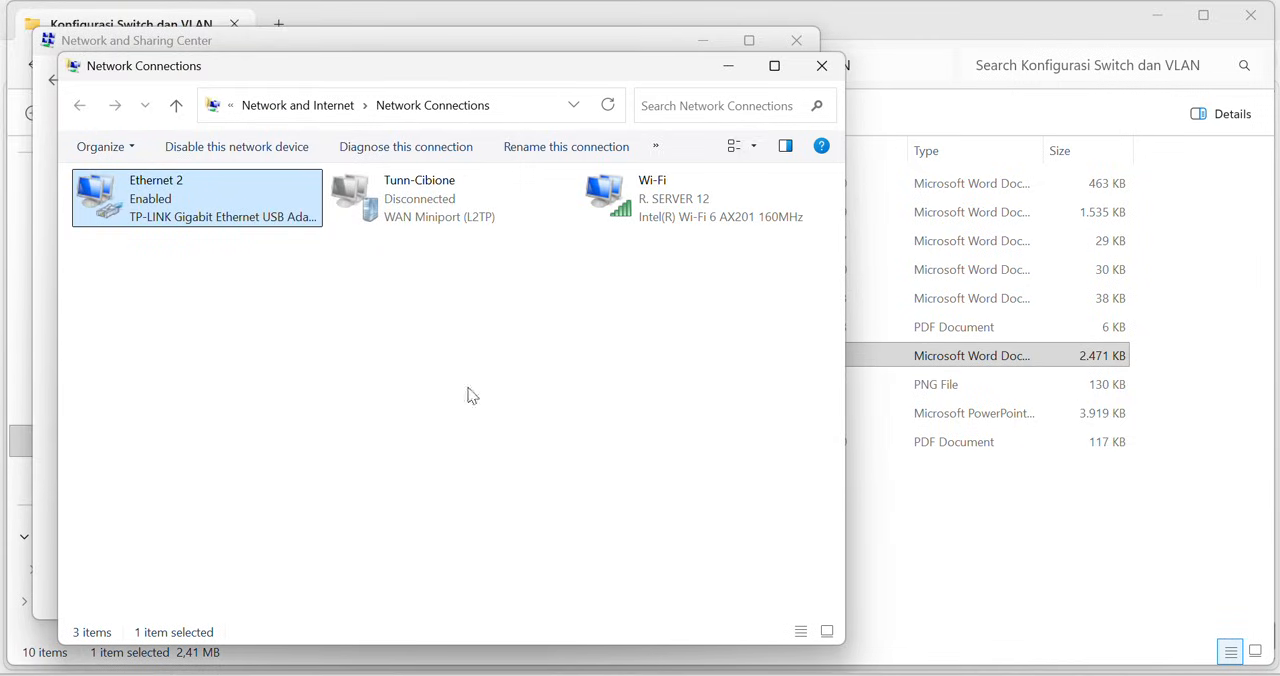
pyautogui.doubleClick(193, 208)
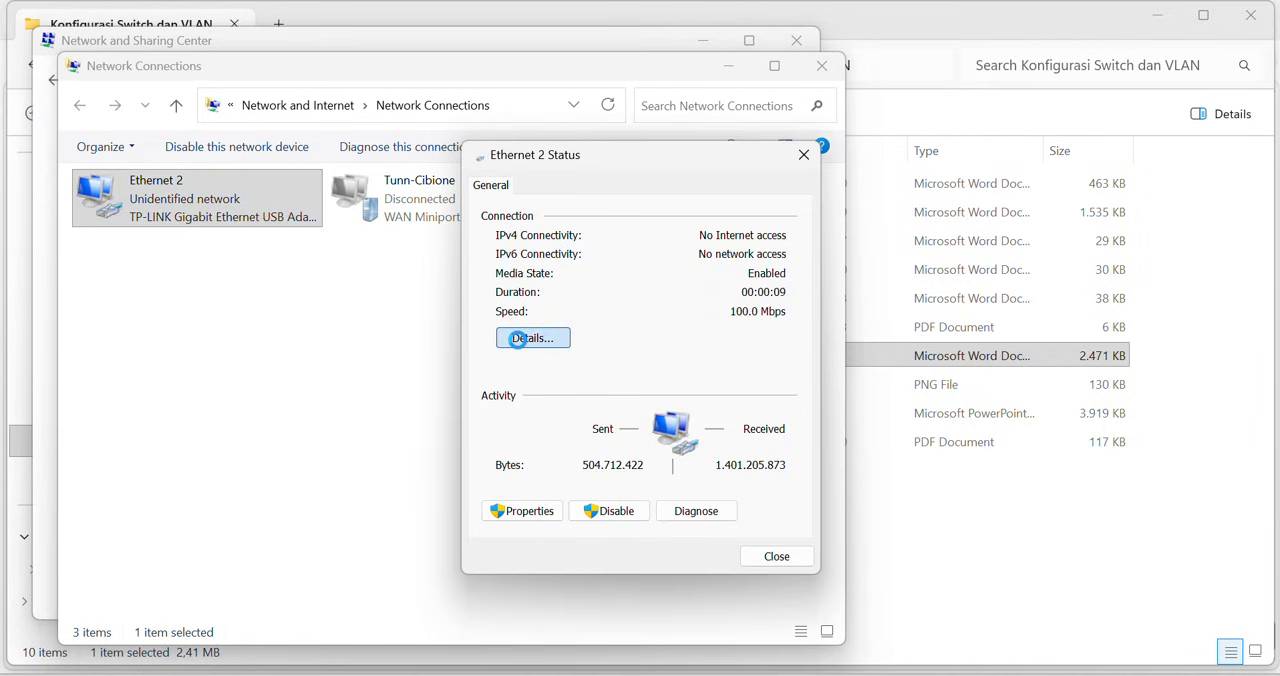
pyautogui.click(520, 344)
pyautogui.click(786, 592)
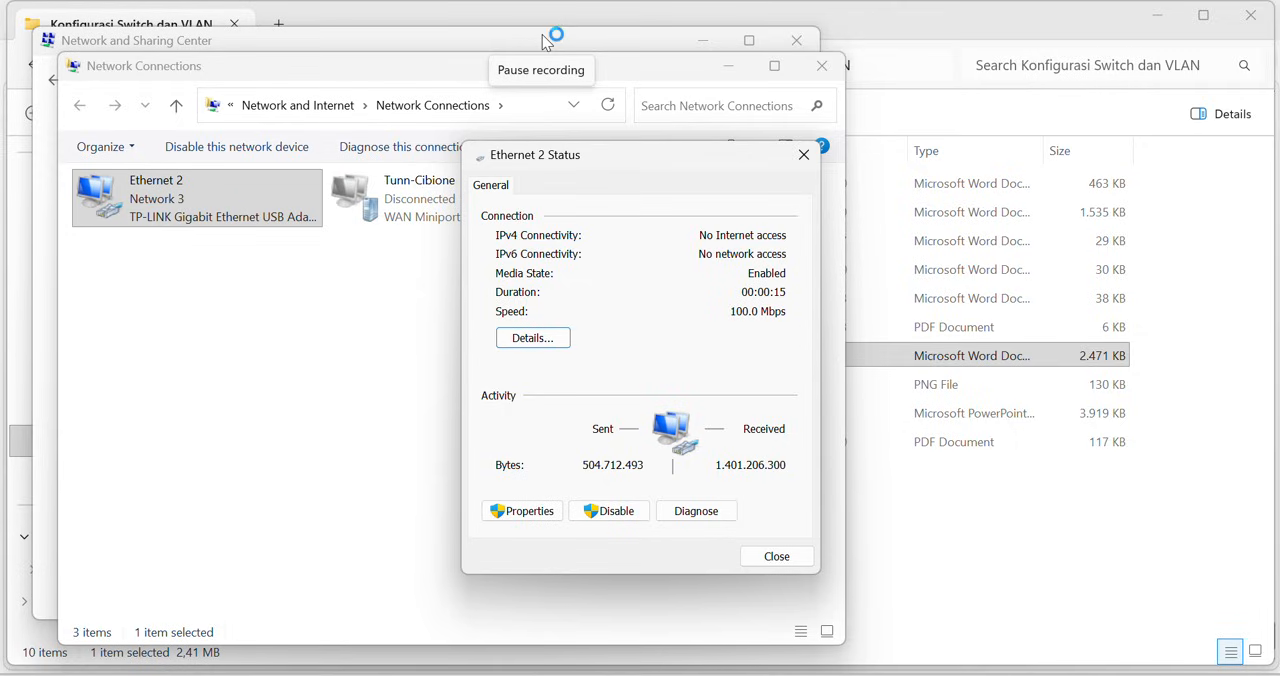
pyautogui.click(537, 338)
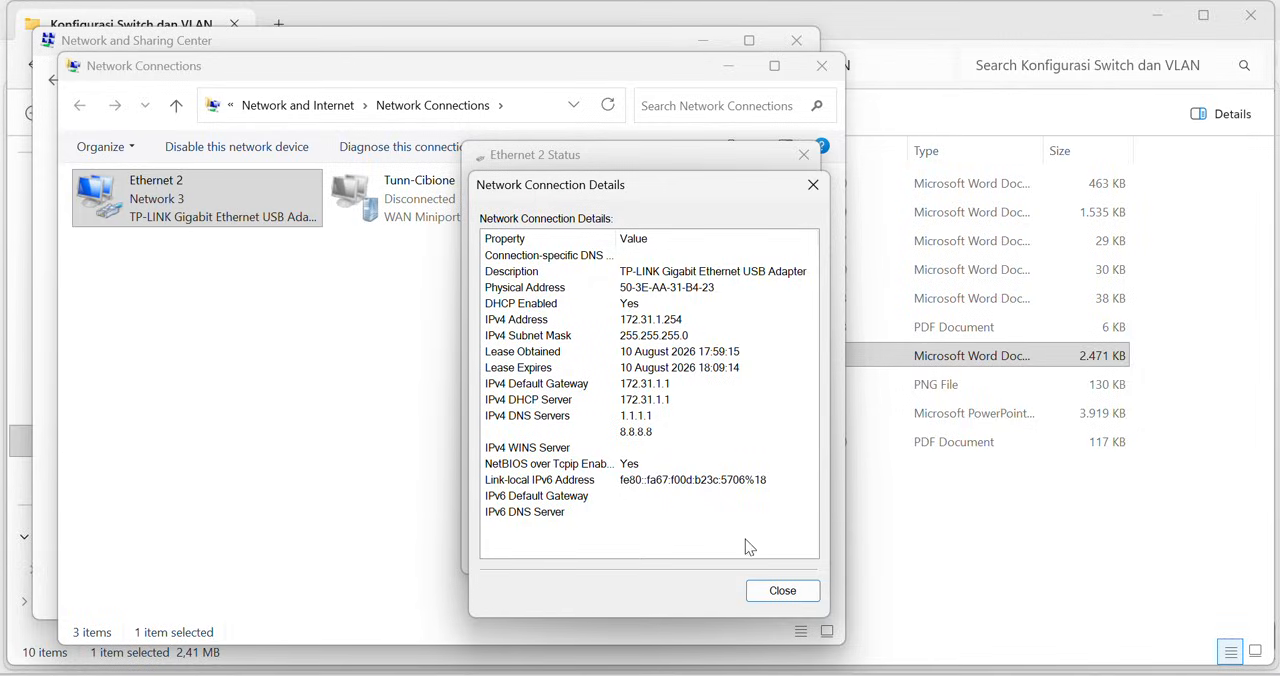
pyautogui.click(790, 594)
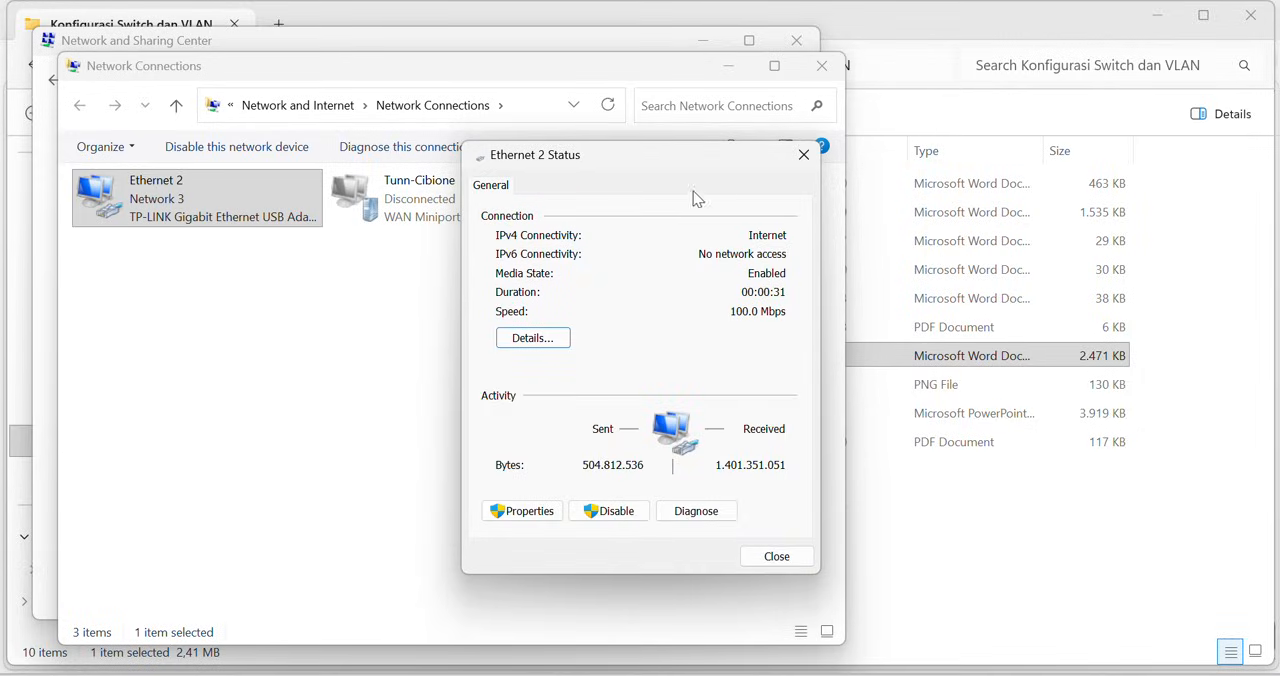
pyautogui.click(803, 155)
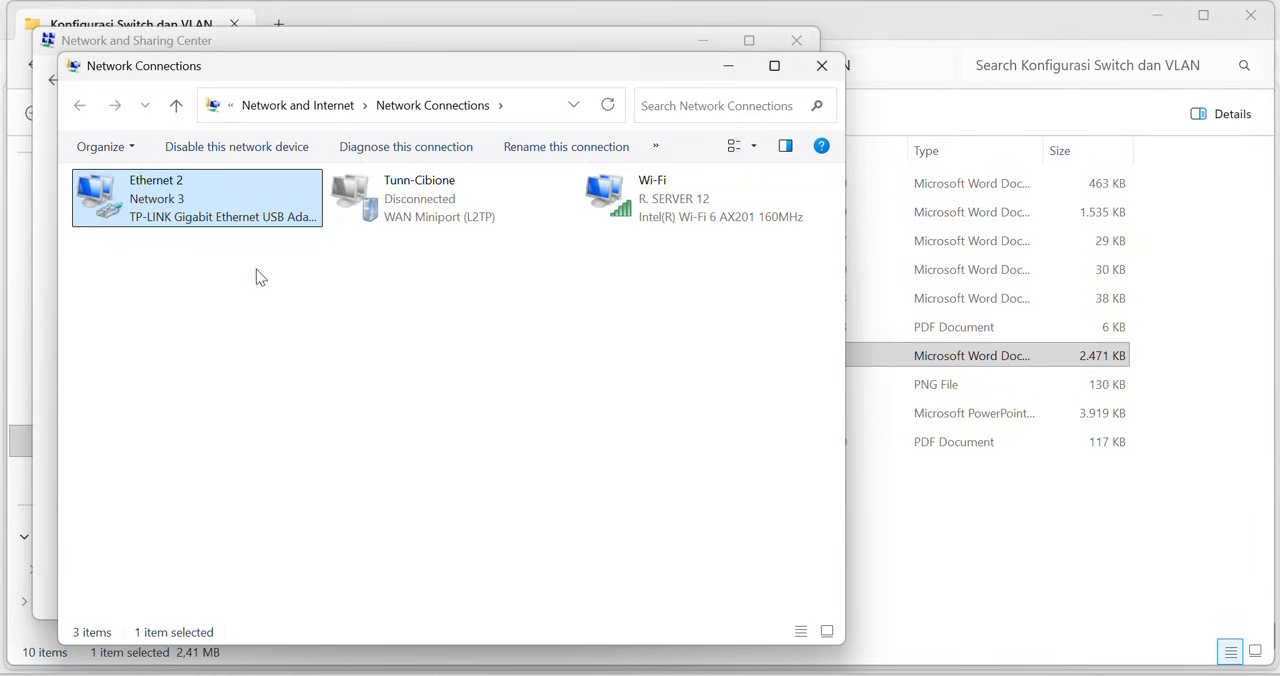
# - Recheck the reconnected Ethernet 2 adapter's network details for its new DHCP lease, IPv4 address and gateway
pyautogui.doubleClick(163, 206)
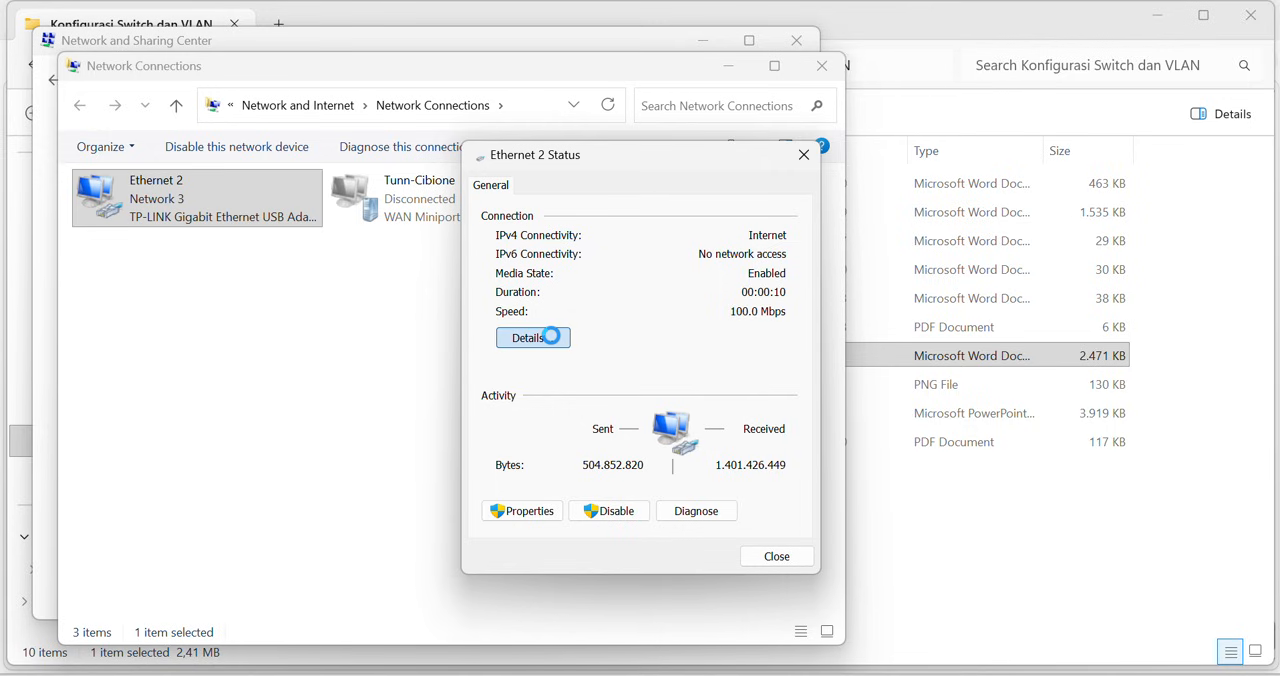
pyautogui.click(551, 338)
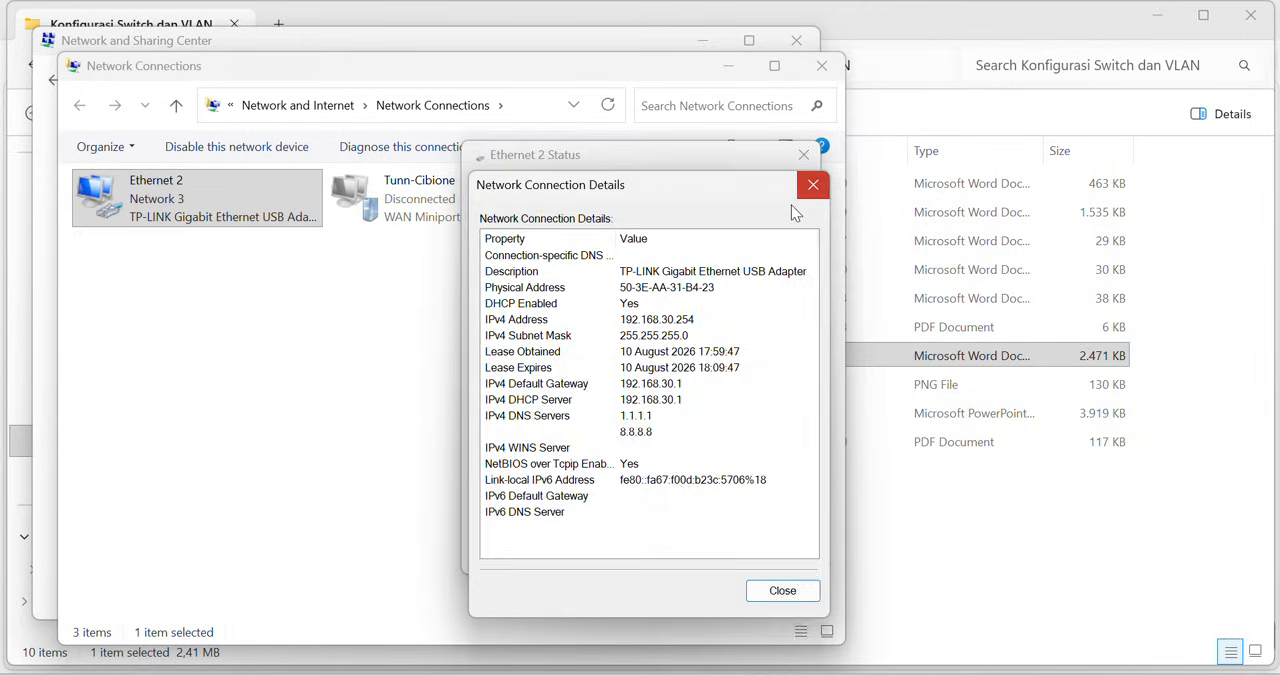
pyautogui.click(810, 187)
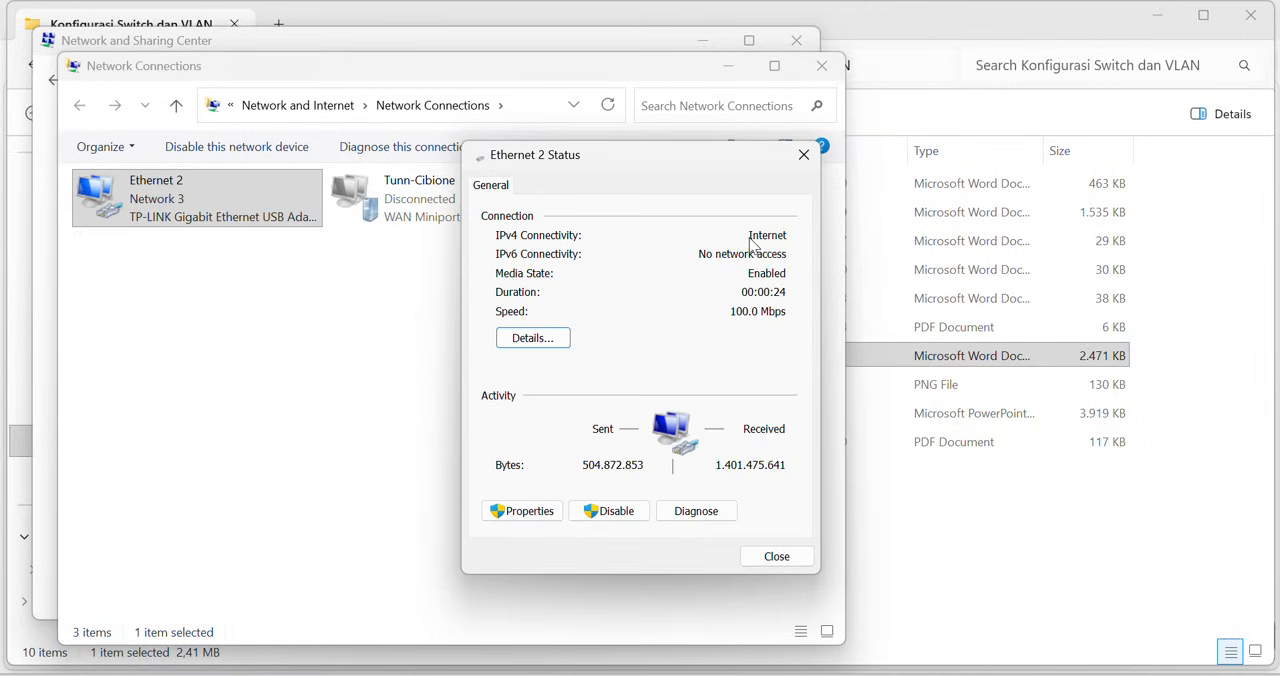